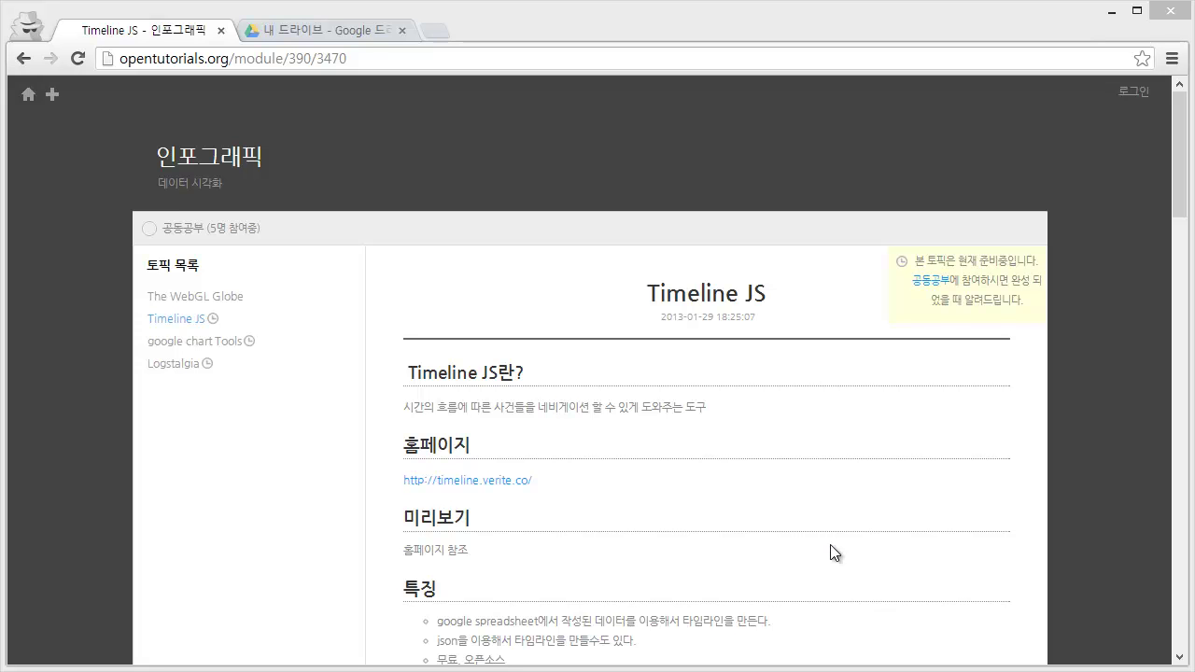
Open the TimelineJS homepage in a new tab and scroll down to its demo timeline
click(486, 480)
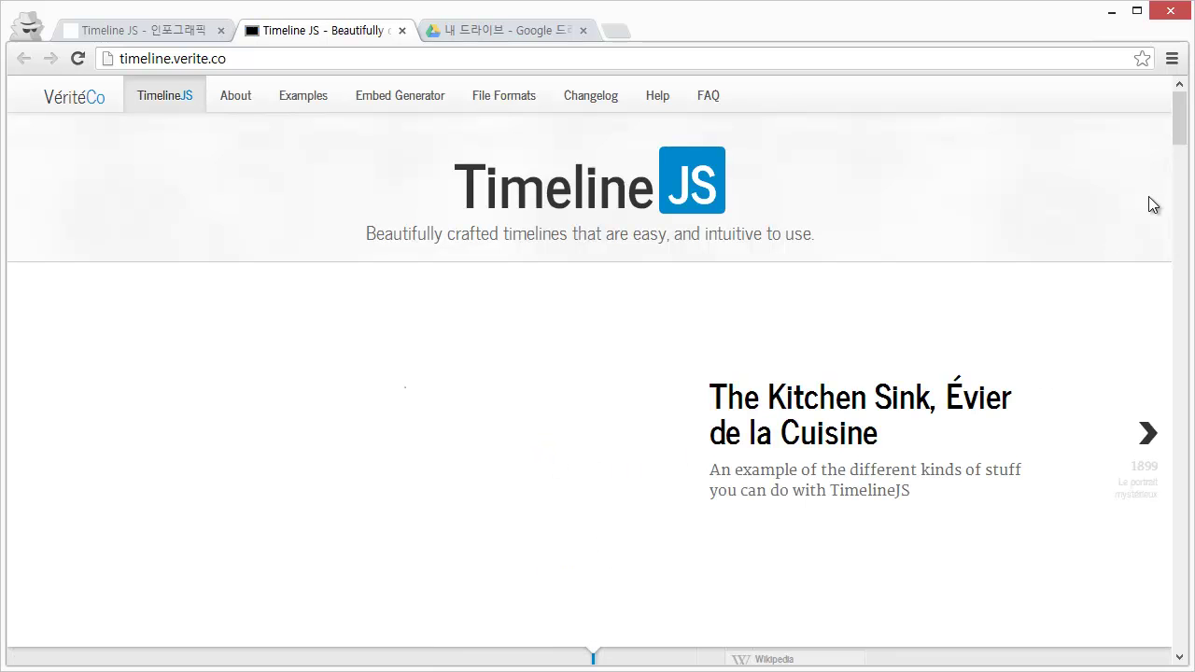
drag(1178, 137, 1182, 147)
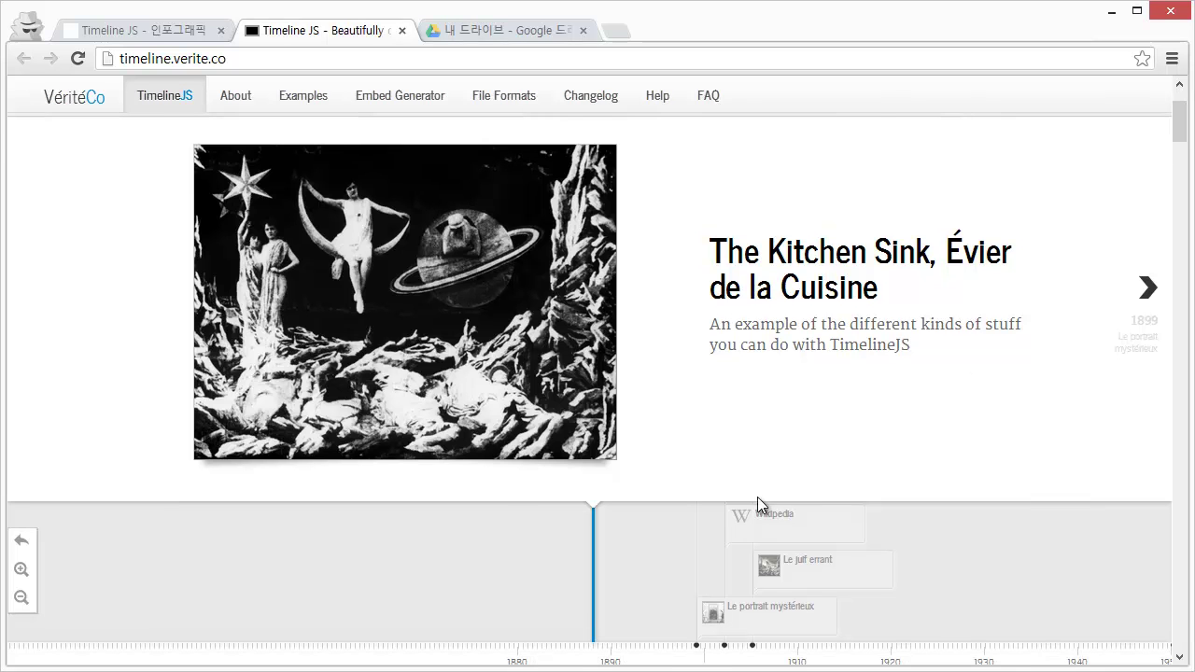
scroll(920, 386, down, 2)
scroll(920, 384, down, 1)
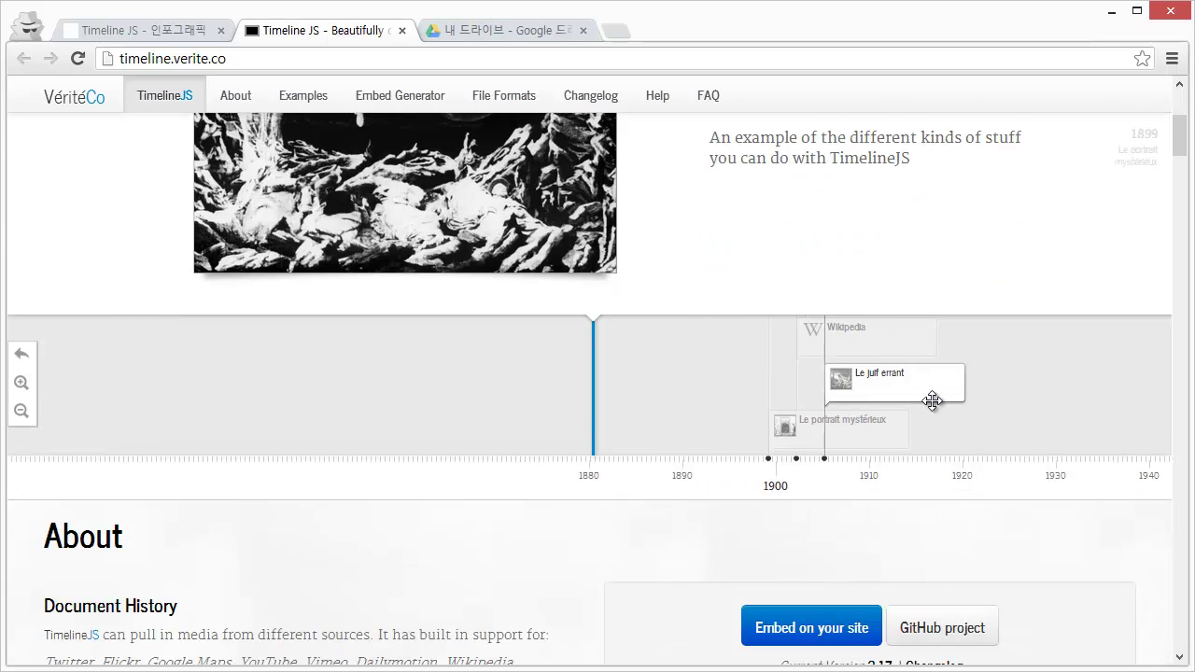
scroll(925, 398, down, 2)
scroll(925, 398, up, 2)
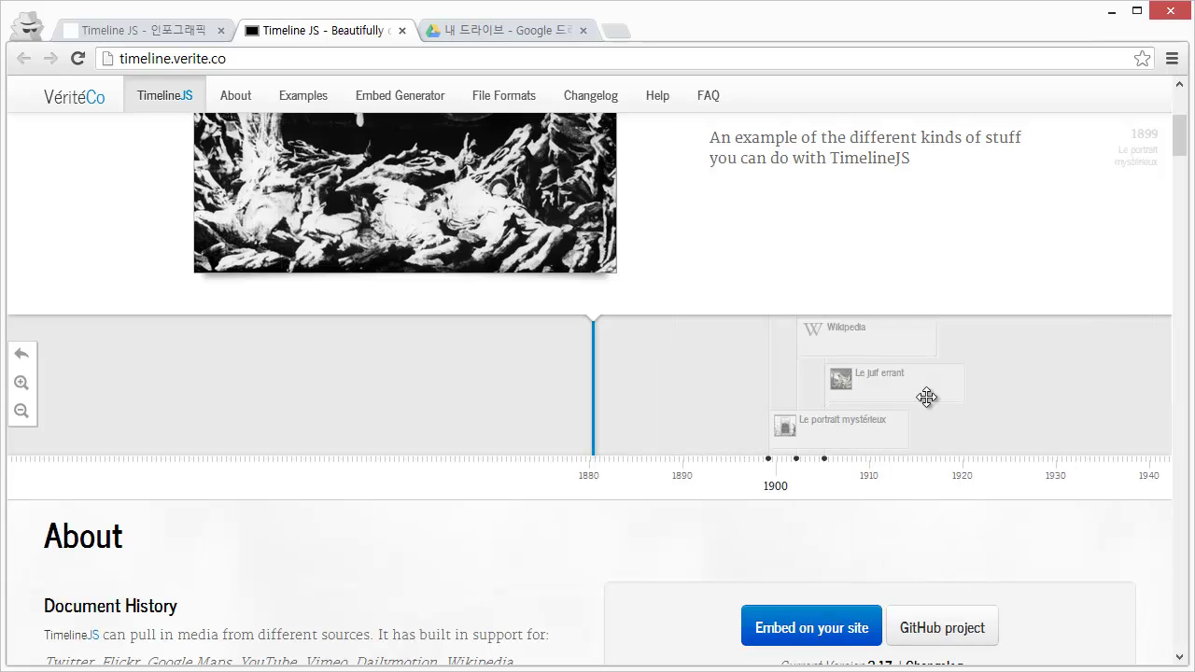
drag(1178, 145, 1178, 126)
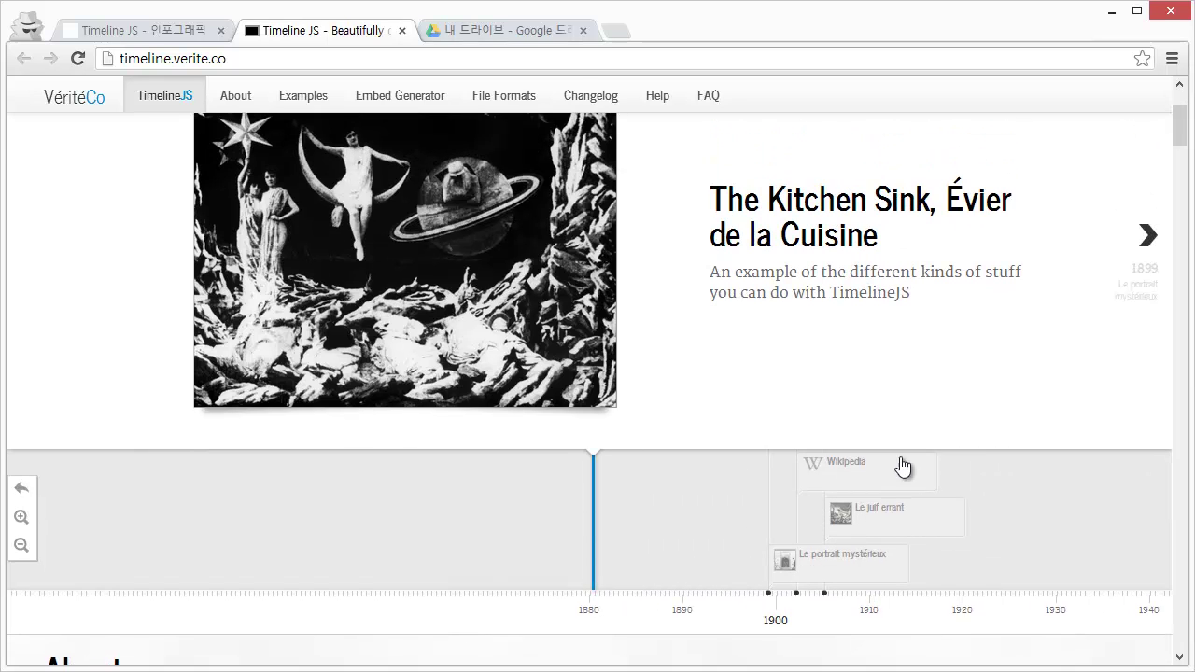
Step the demo timeline to the 1902 Wikipedia and Le juif errant entries
drag(883, 395, 886, 419)
click(899, 399)
click(829, 484)
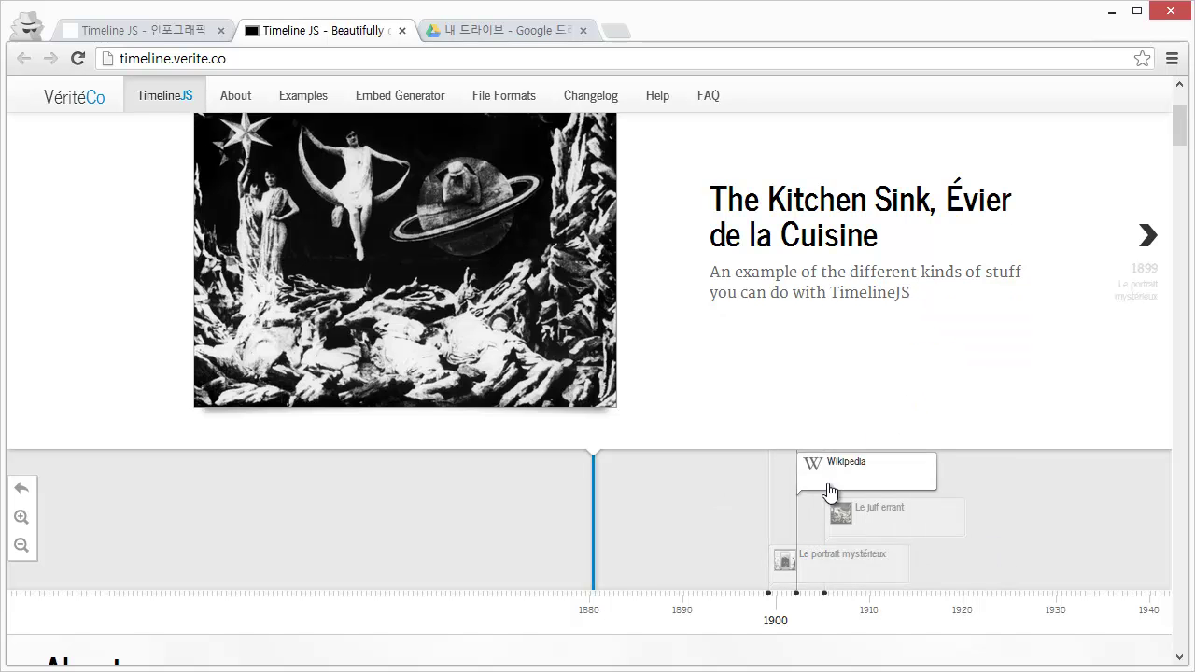
click(630, 528)
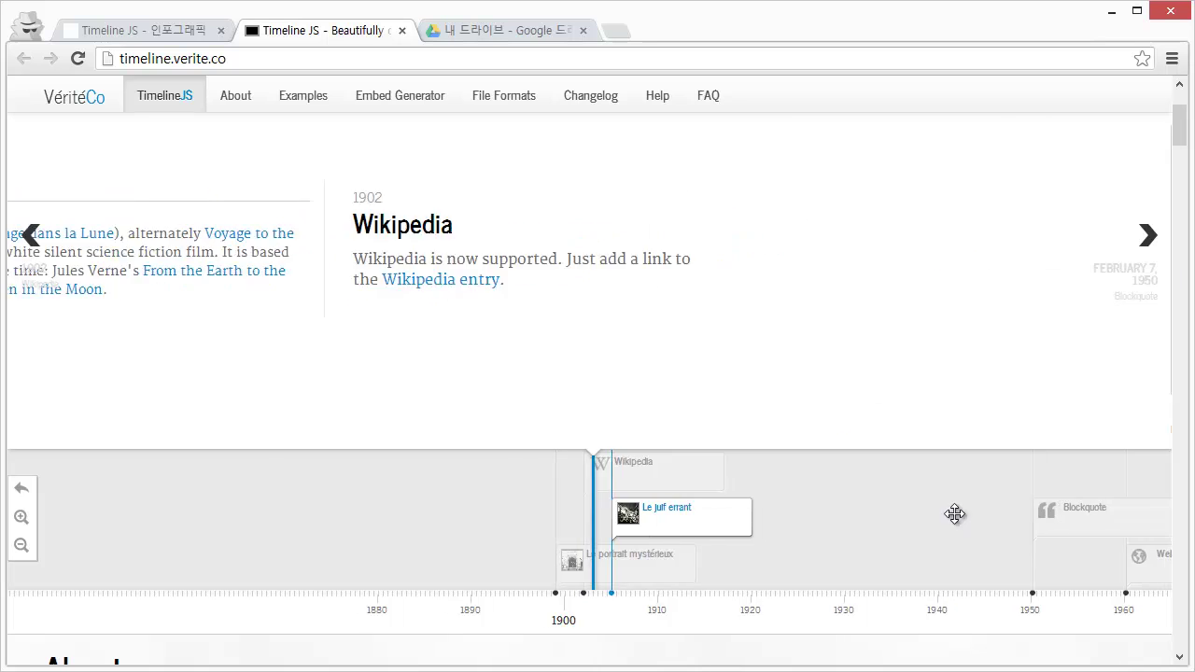
Browse the demo's Blockquote, Website, Google Map and 1985/1990 Flickr example entries
click(1036, 542)
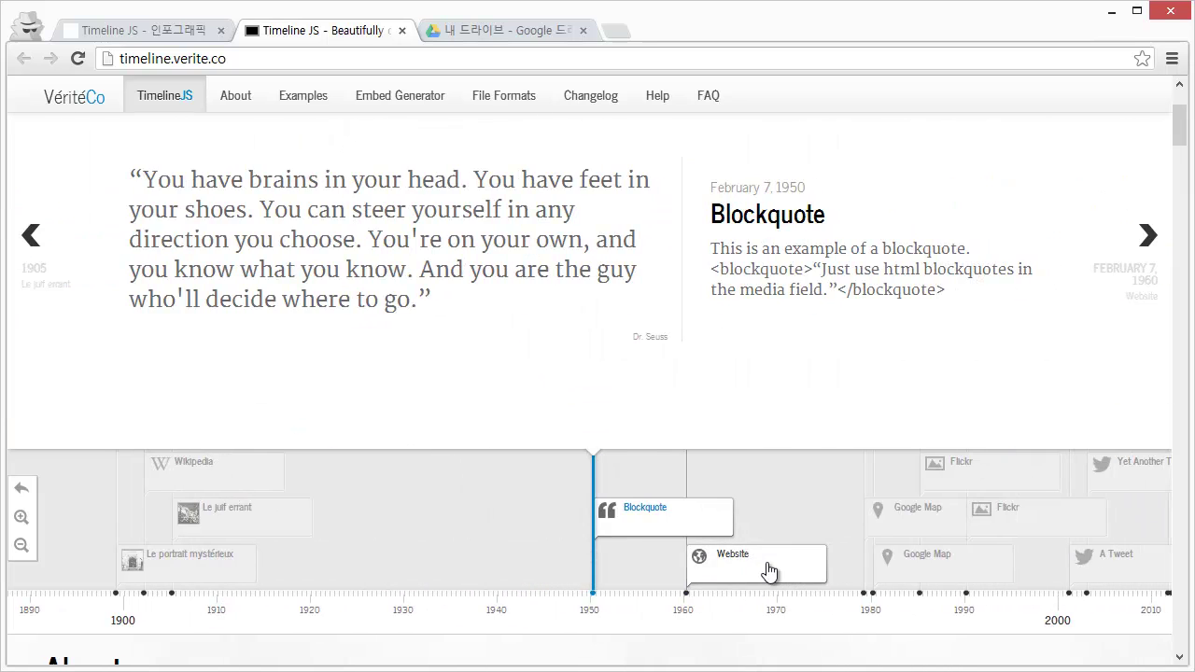
click(765, 567)
click(859, 486)
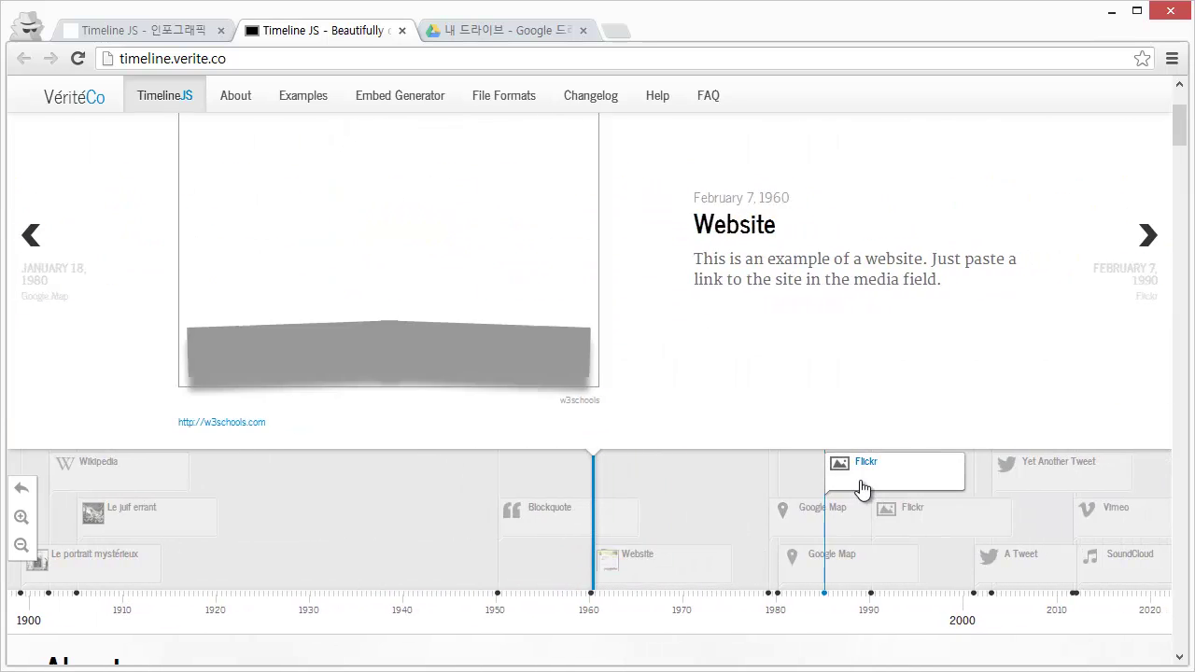
click(37, 273)
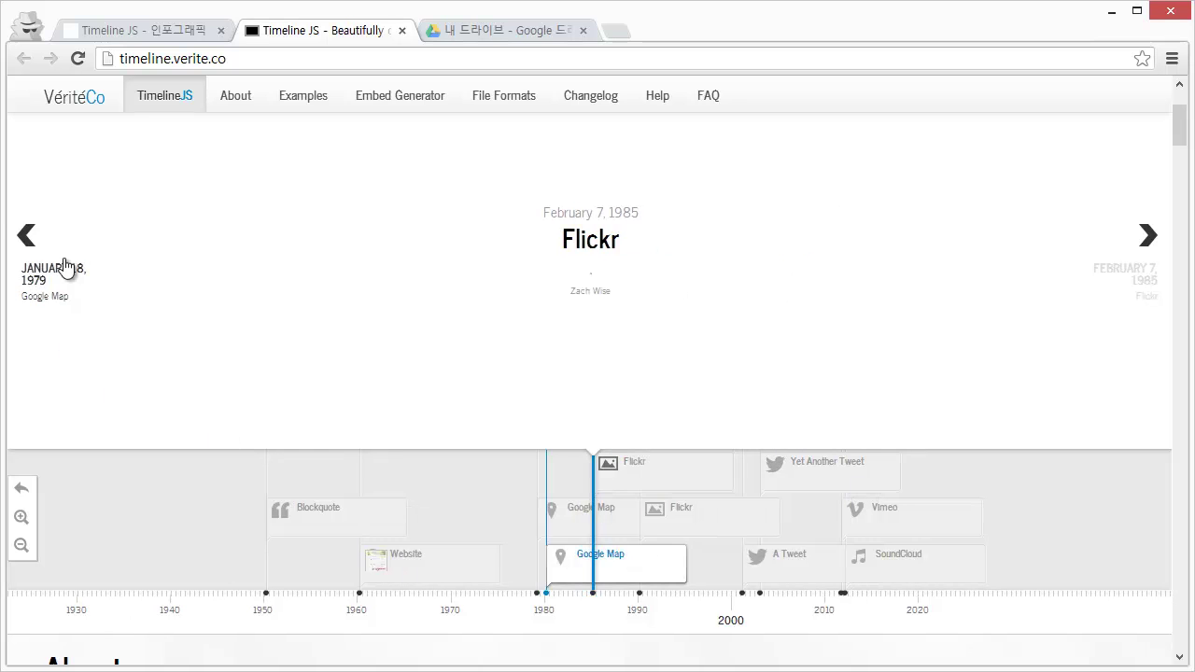
click(1139, 257)
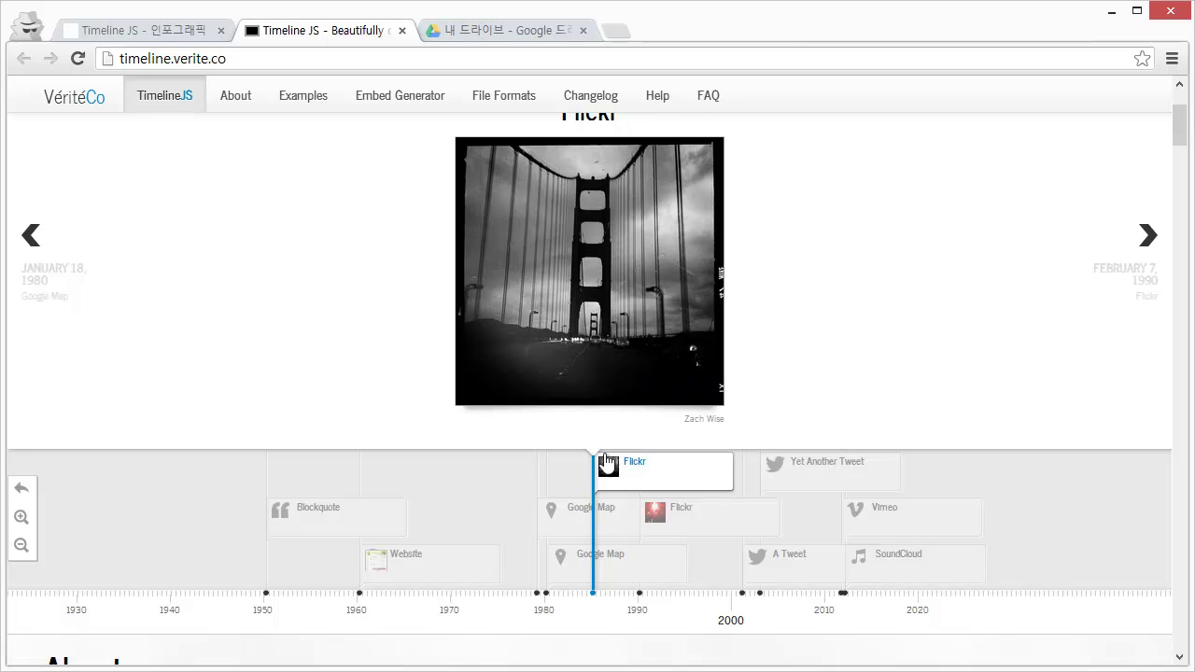
click(670, 537)
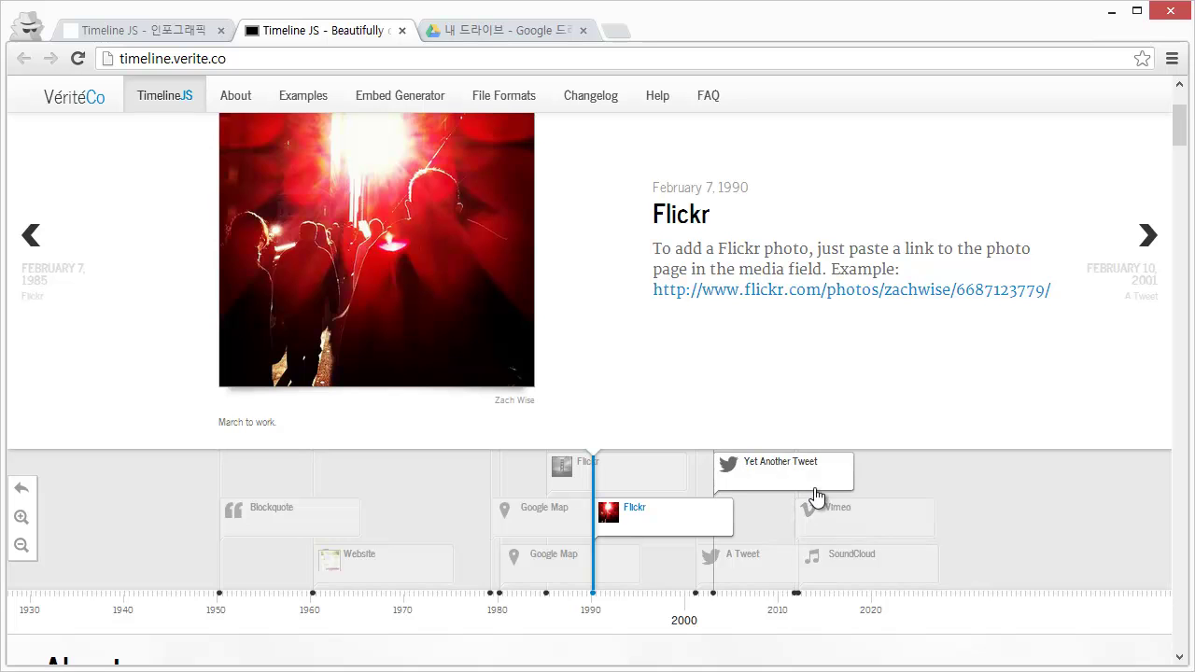
View the Vimeo, SoundCloud and A Tweet entries, then return to the opentutorials lesson
click(835, 530)
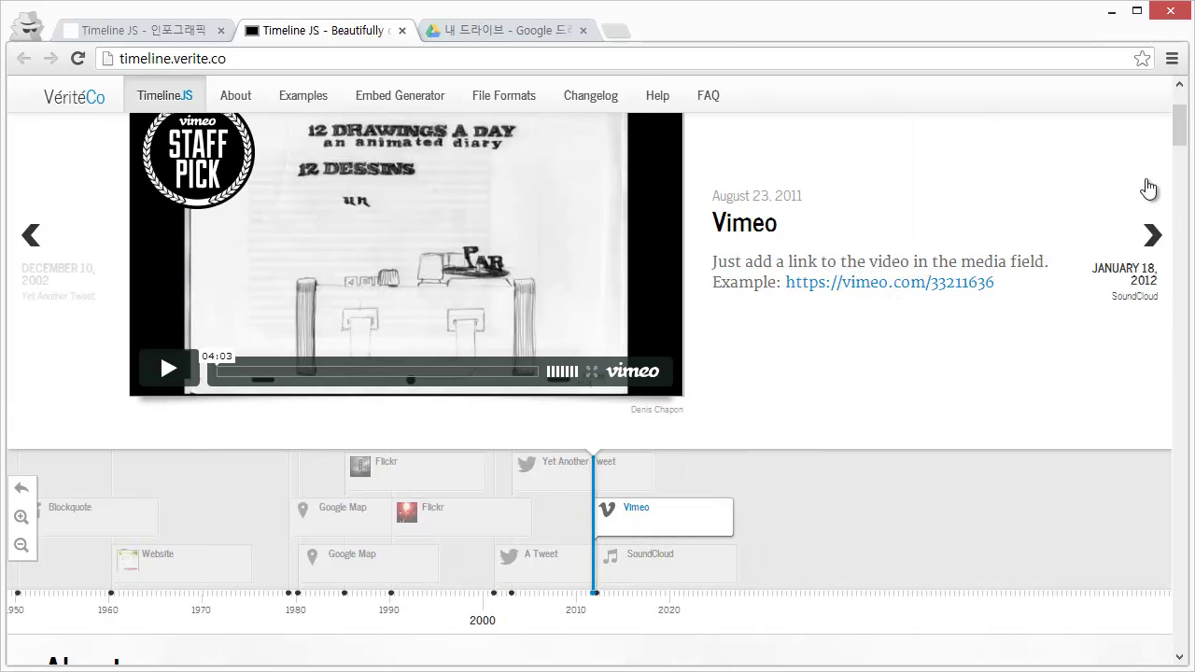
scroll(1187, 119, up, 1)
drag(1188, 119, 1188, 121)
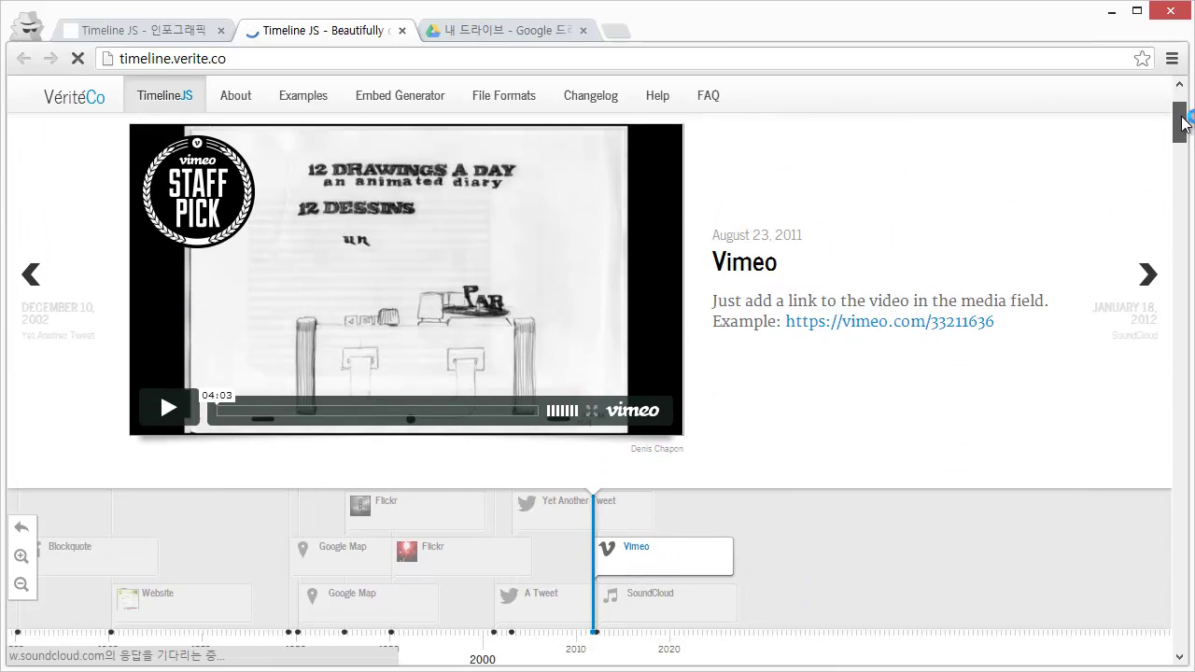
click(654, 607)
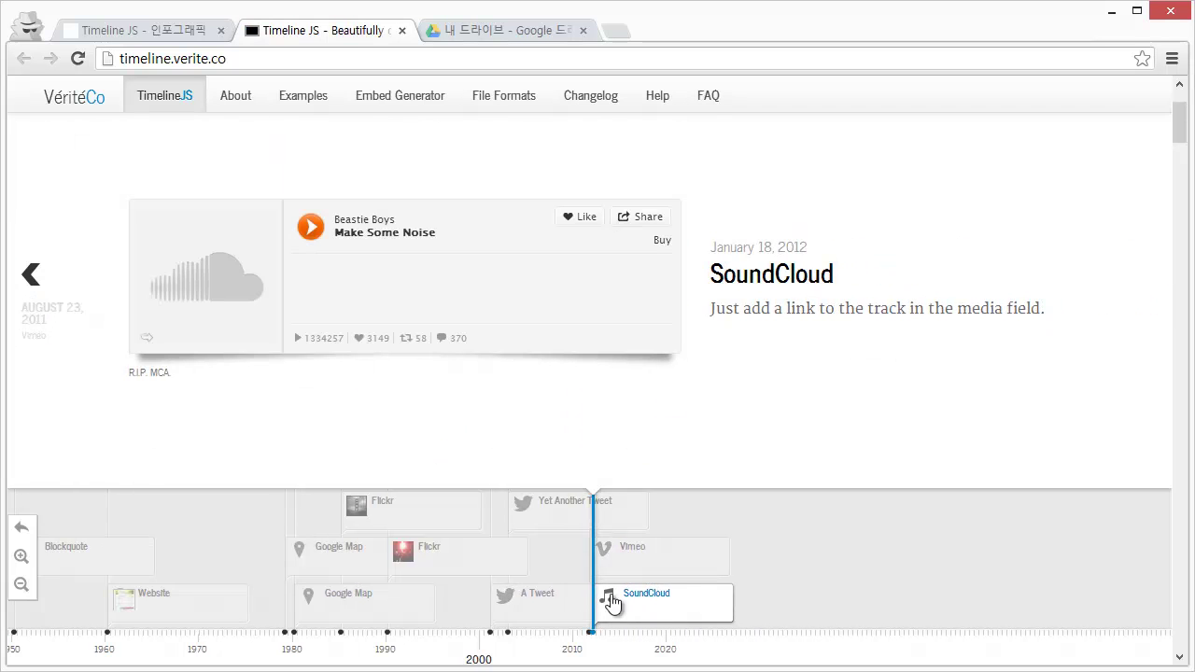
click(535, 603)
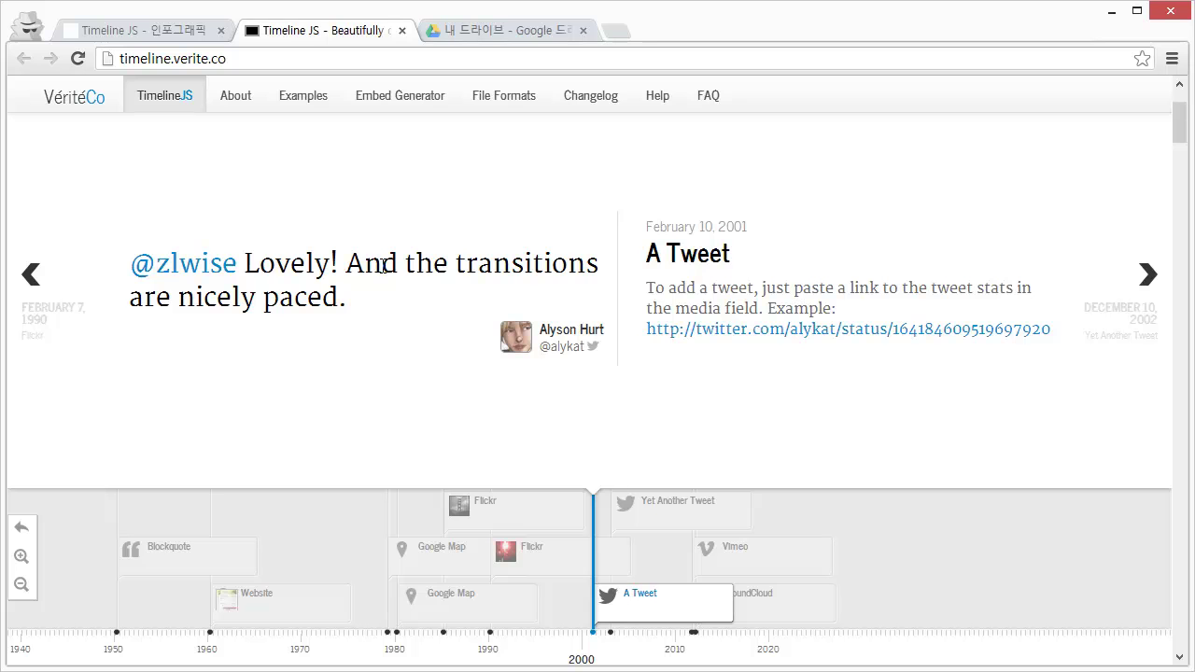
click(177, 34)
scroll(553, 444, down, 1)
scroll(553, 444, down, 3)
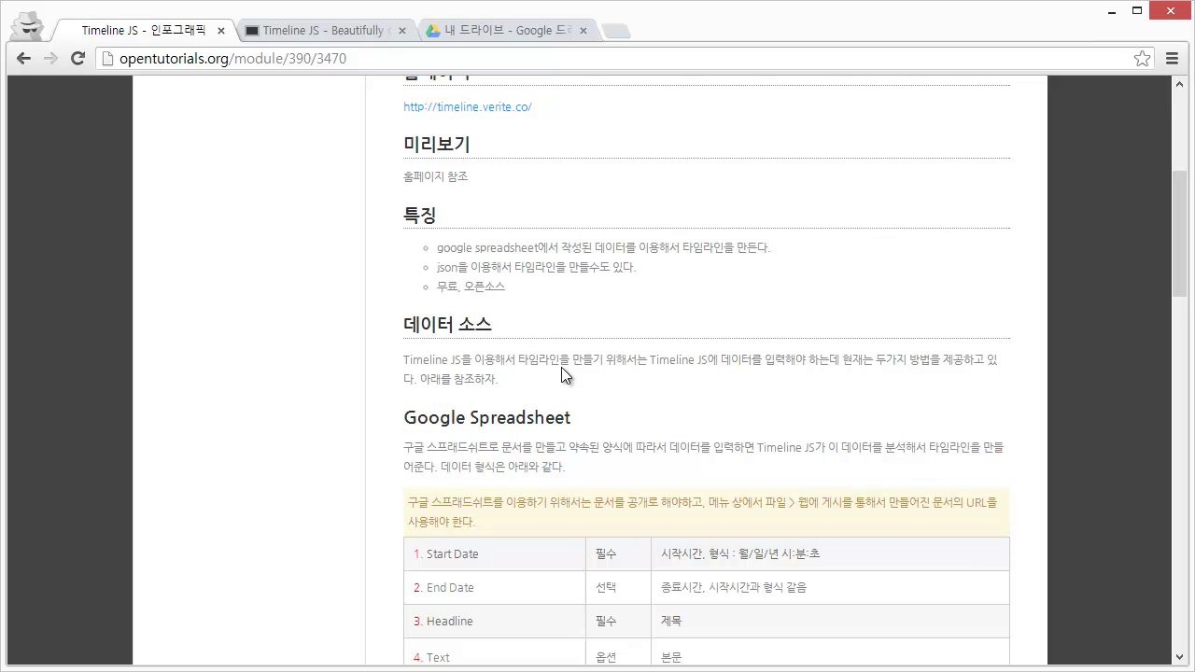
scroll(562, 370, down, 1)
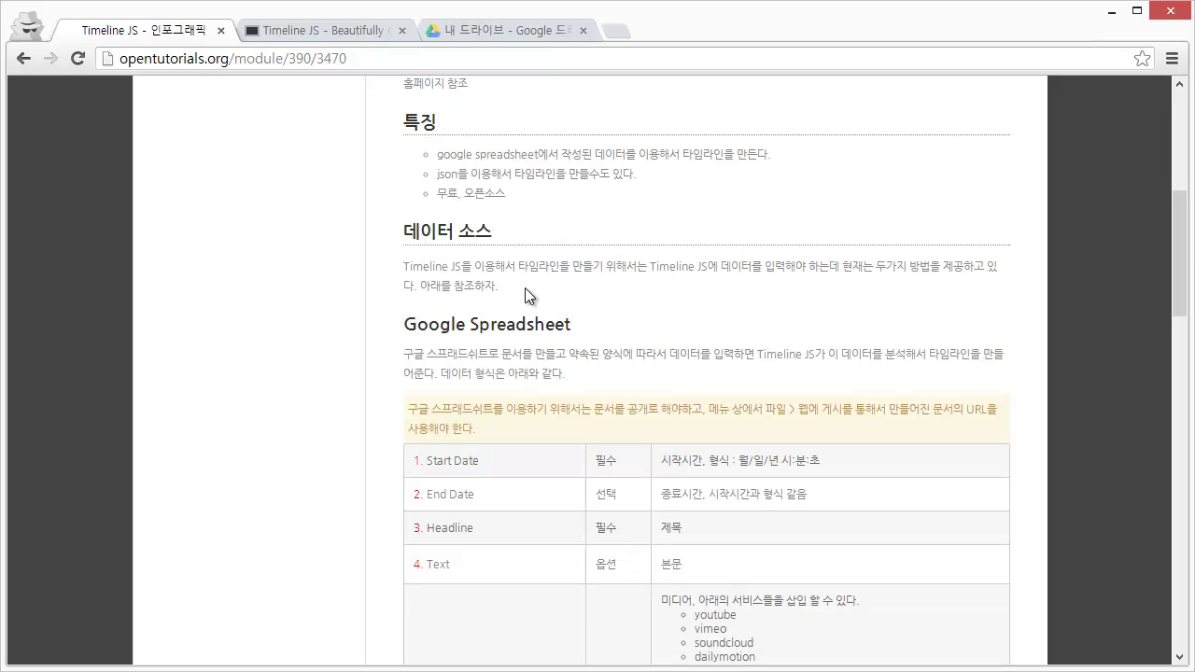
scroll(525, 292, down, 1)
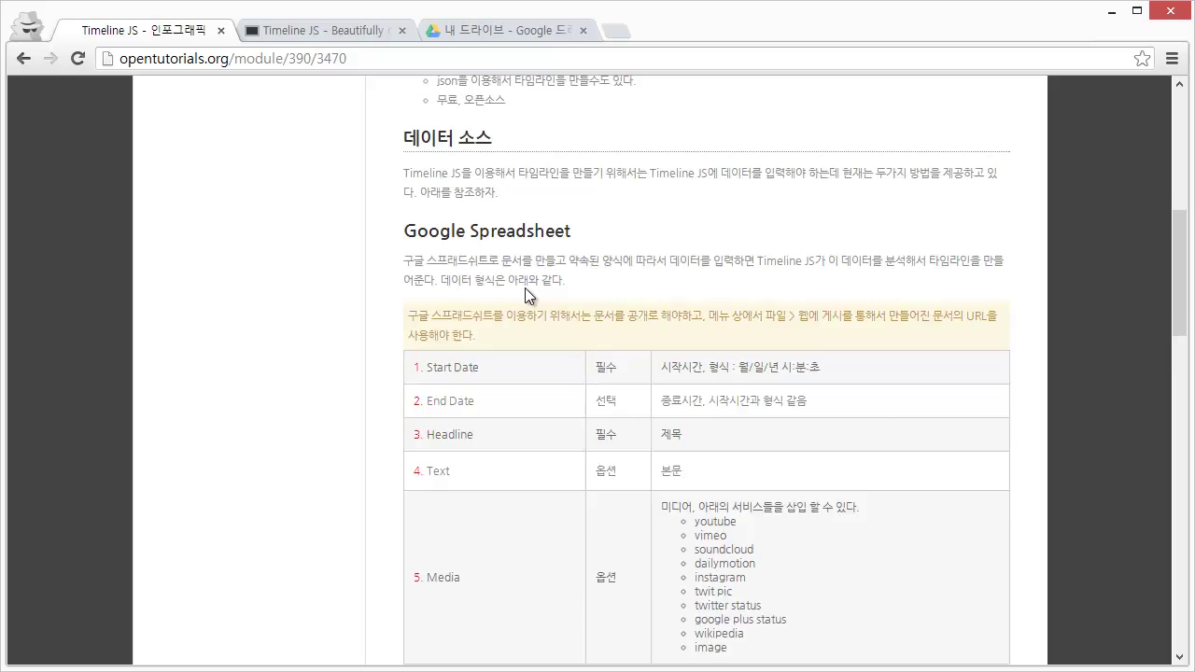
scroll(486, 261, down, 2)
scroll(448, 273, down, 1)
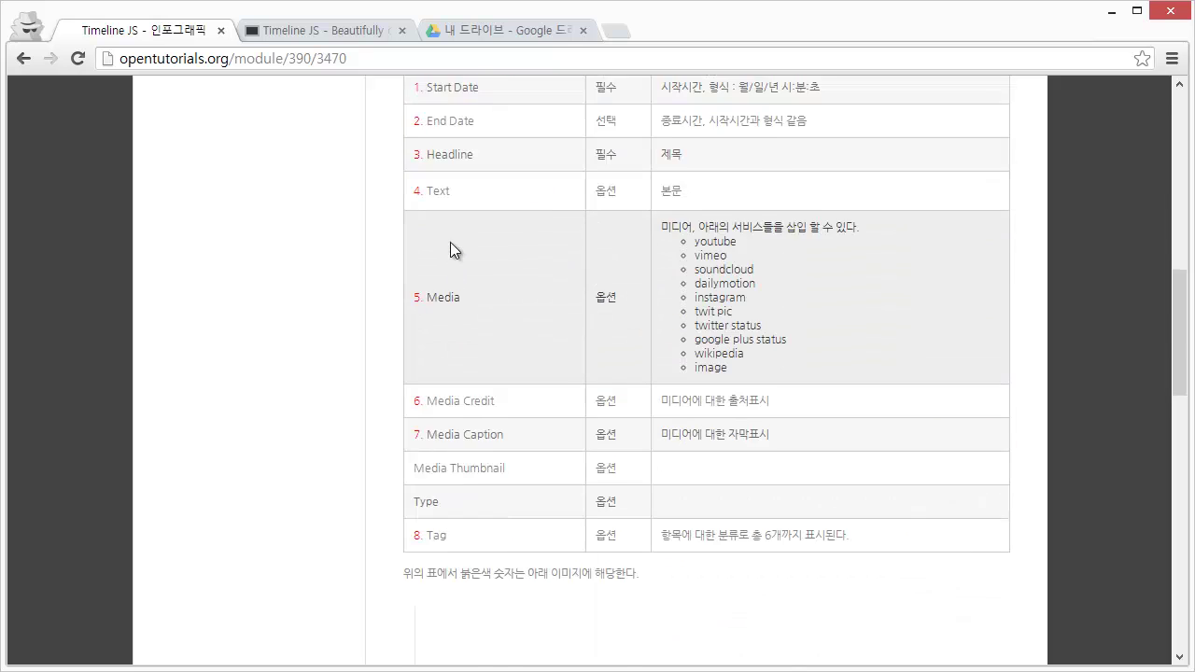
scroll(450, 250, up, 1)
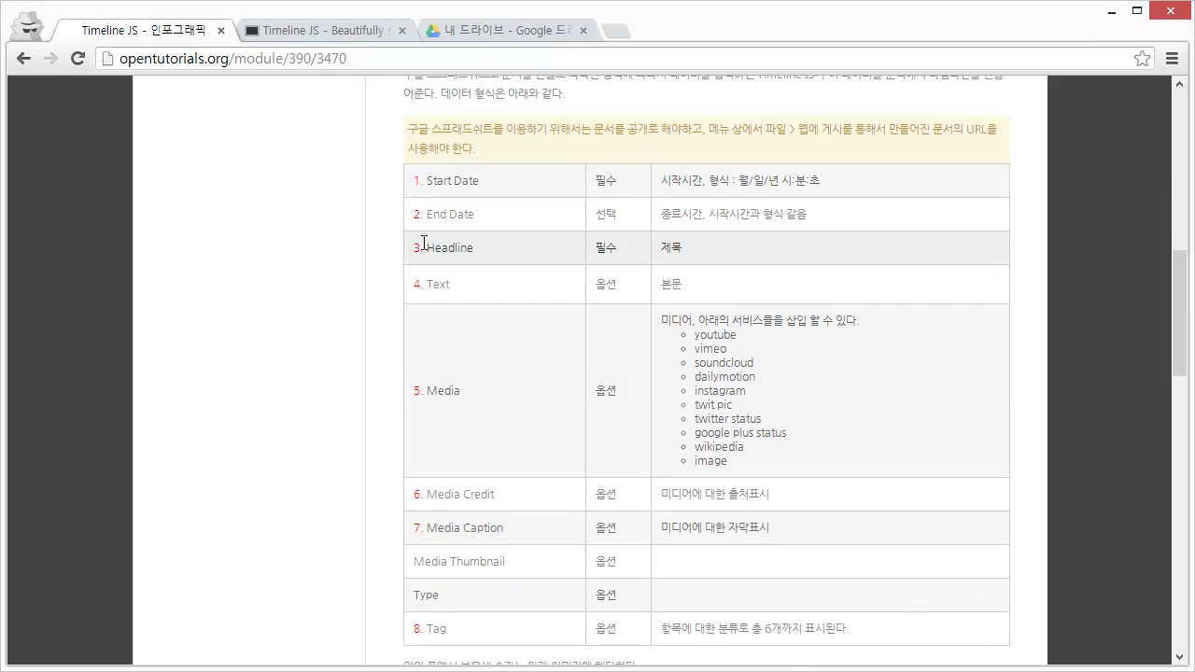
scroll(444, 309, up, 1)
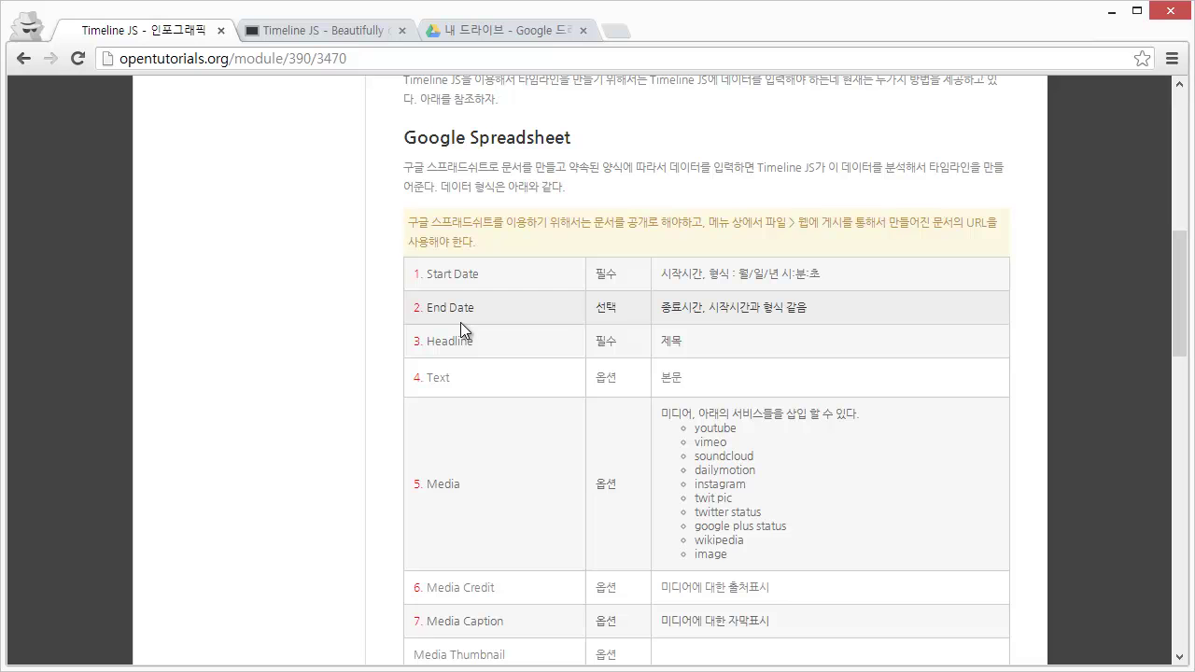
scroll(460, 322, up, 1)
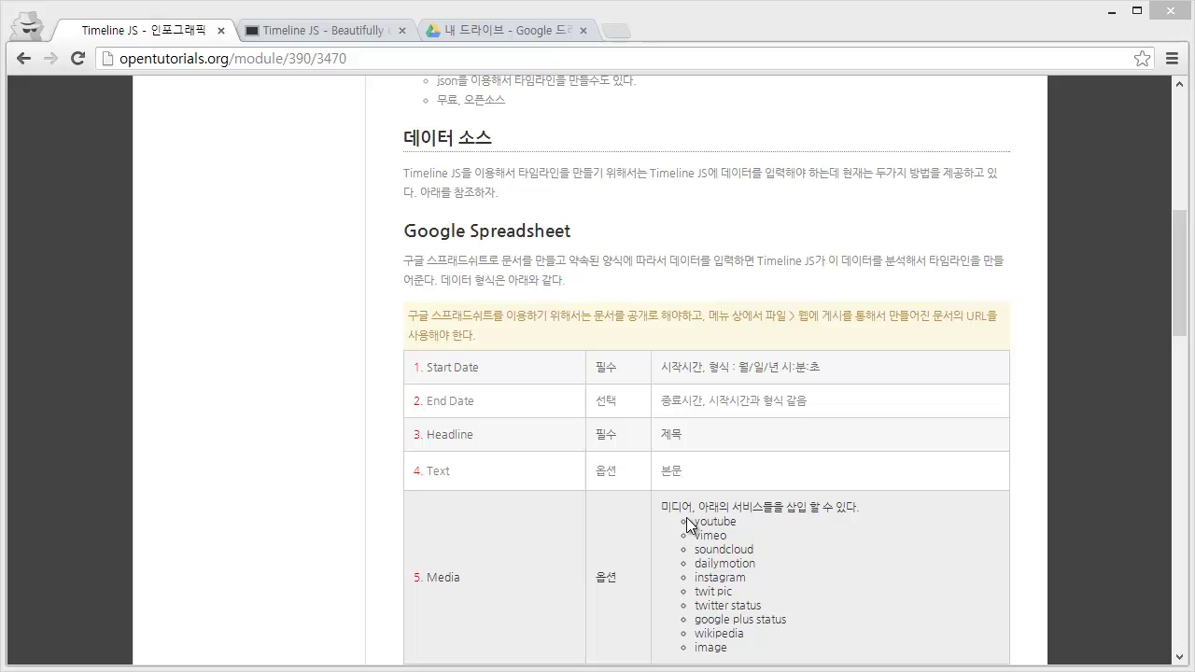
From Google Drive, create a new blank spreadsheet via 만들기 > 스프레드시트
click(462, 33)
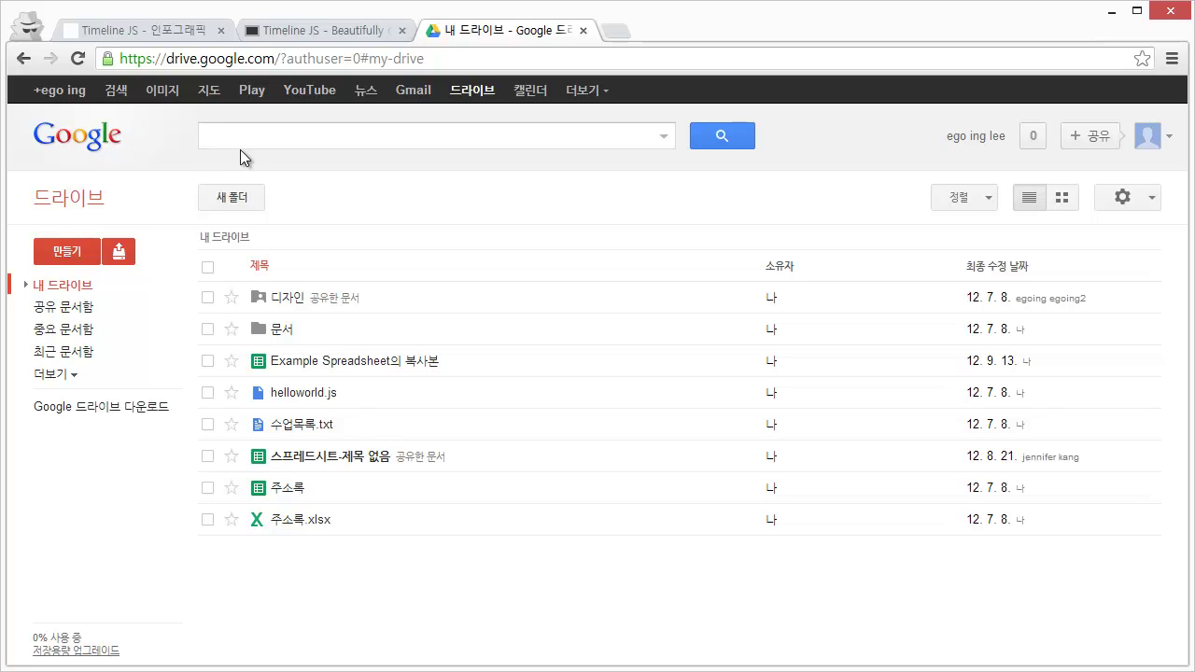
click(213, 58)
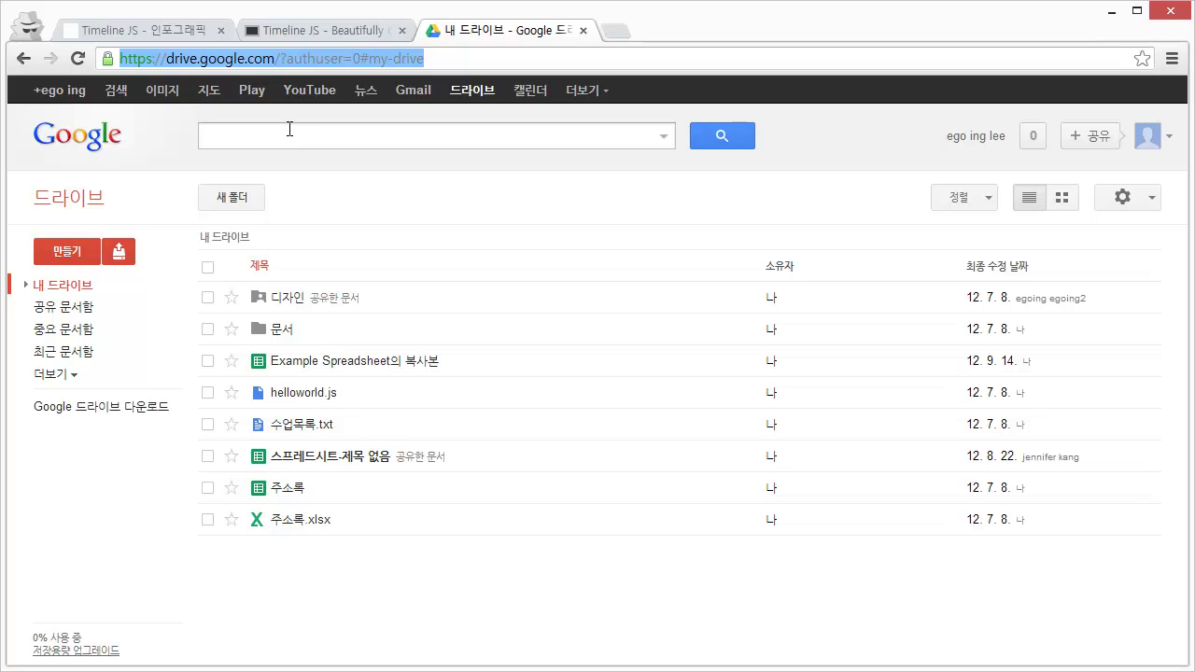
click(56, 256)
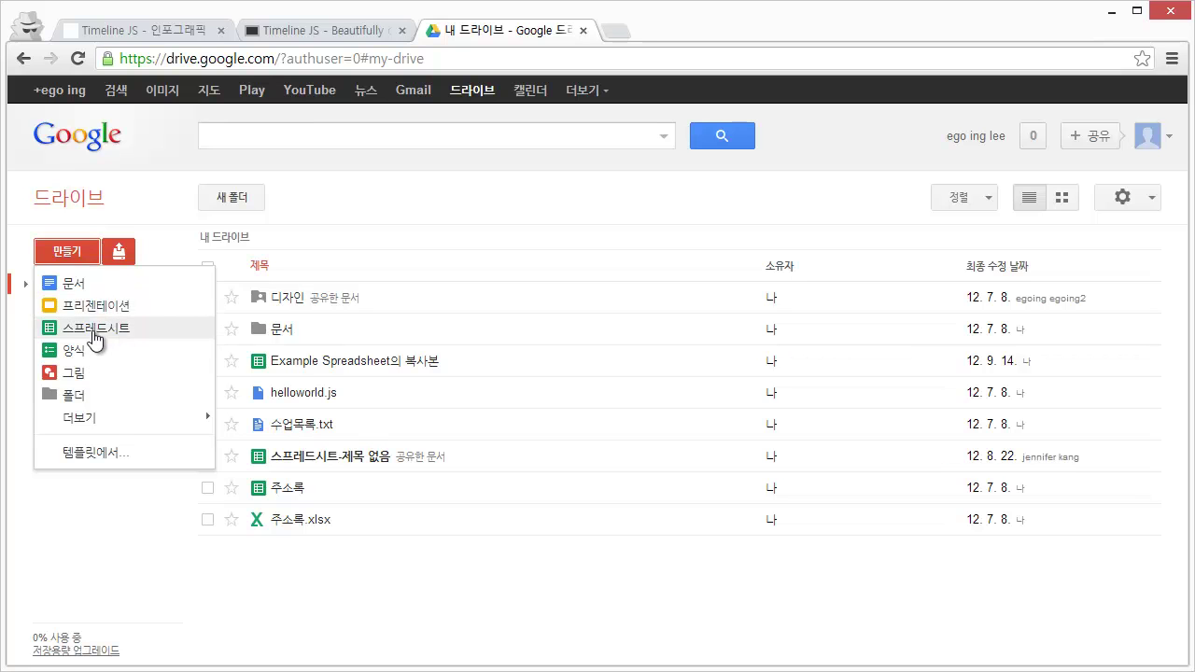
click(97, 338)
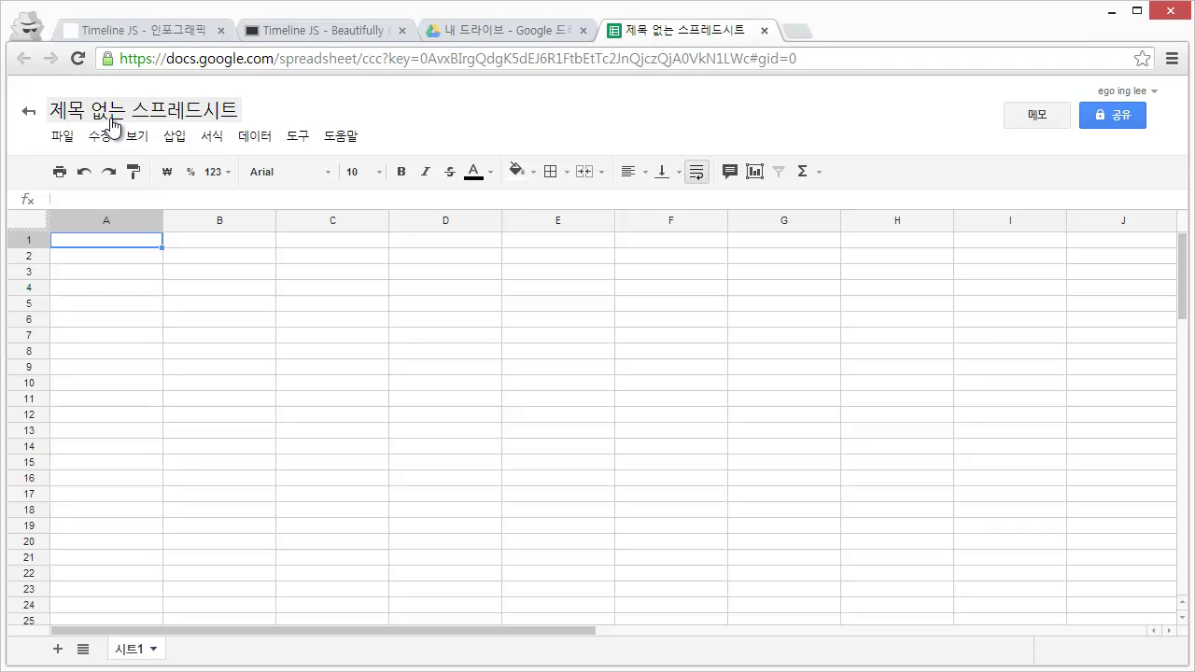
Name the untitled spreadsheet '인터넷의 역사' and go back to the lesson tab
click(164, 116)
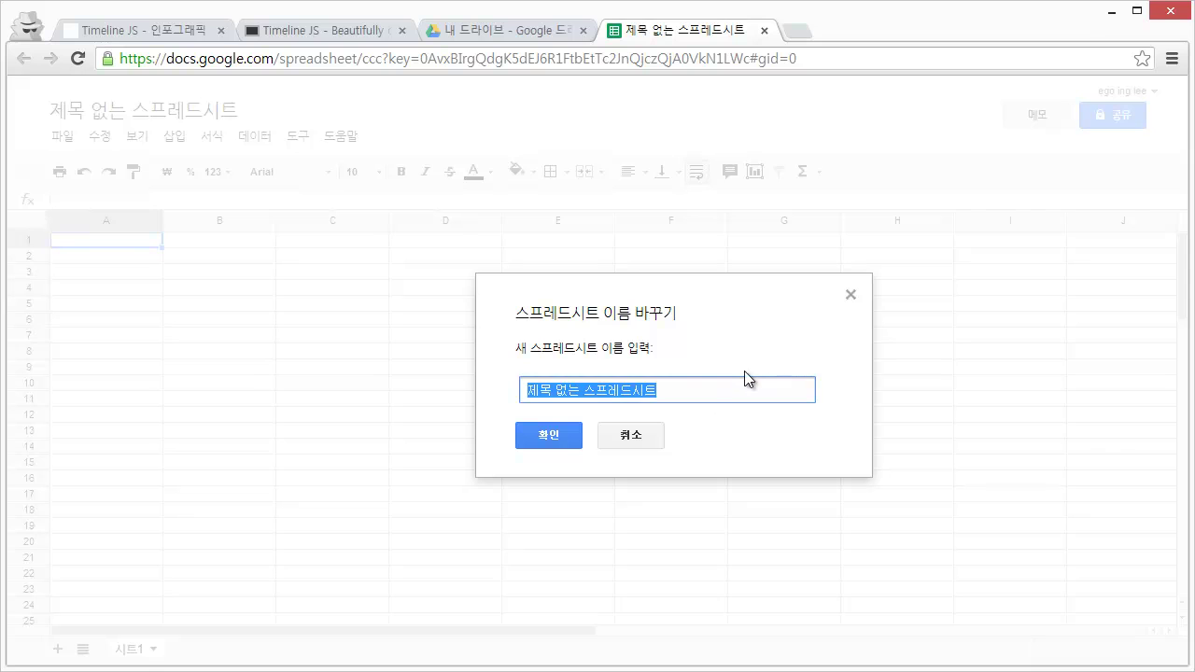
text(di)
key(BackSpace)
key(BackSpace)
text(인터넷의 역사)
click(547, 436)
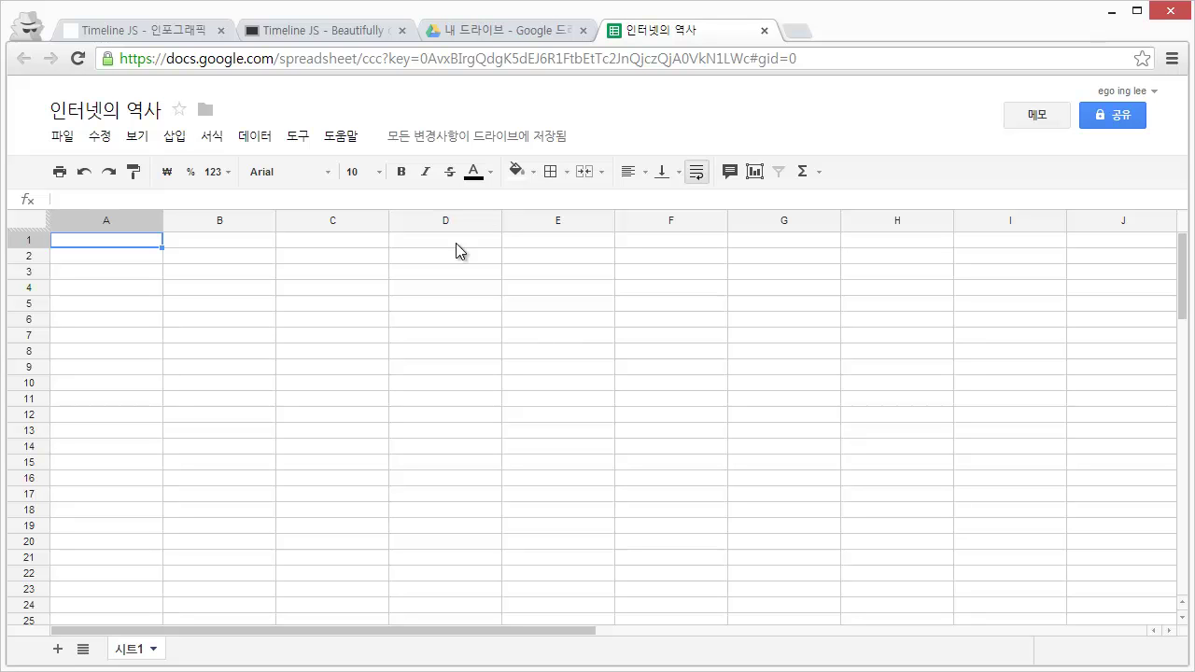
click(157, 33)
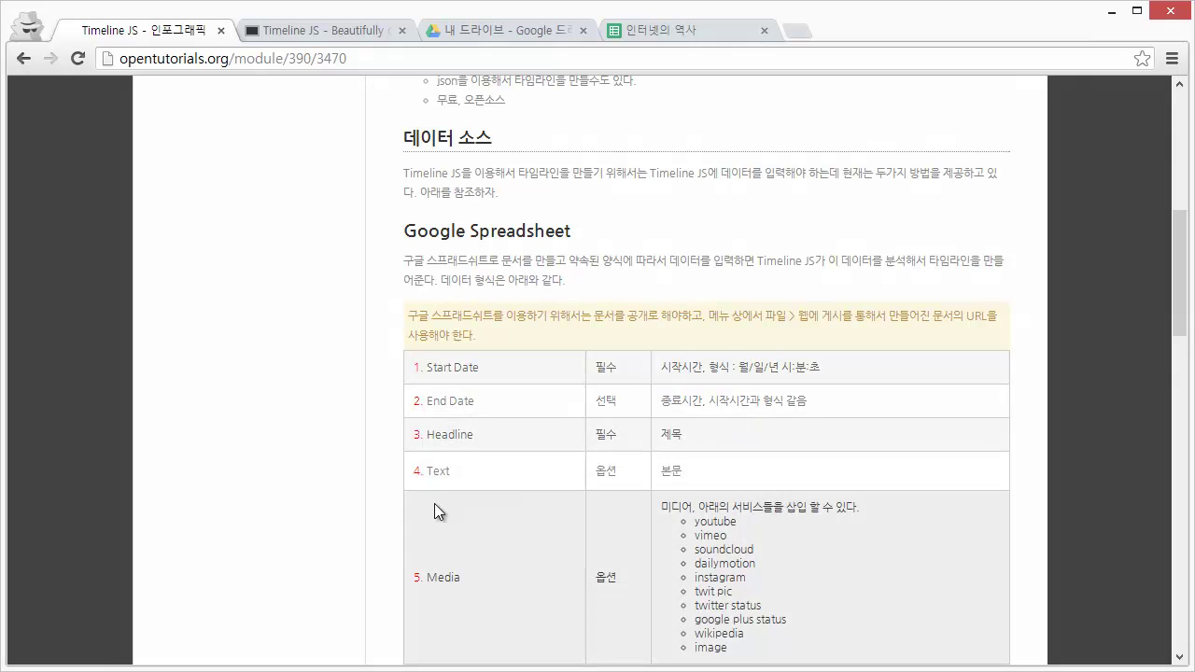
Scroll the lesson to its Google Spreadsheet field table, Start Date through Tag
scroll(431, 470, down, 2)
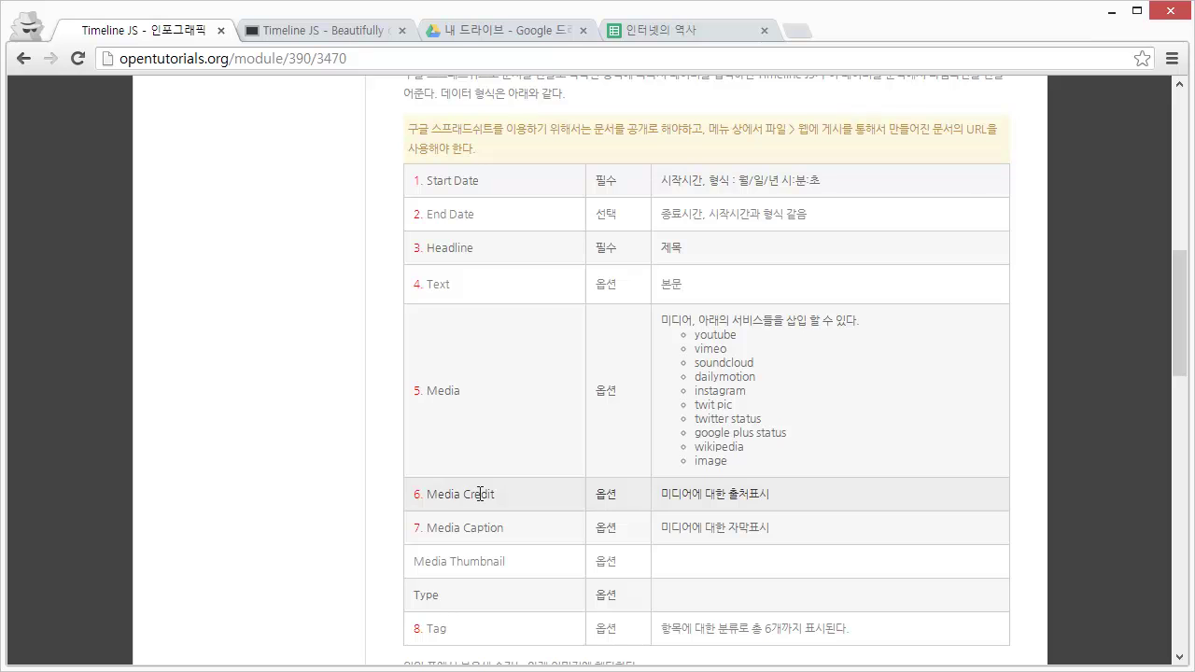
scroll(469, 528, up, 2)
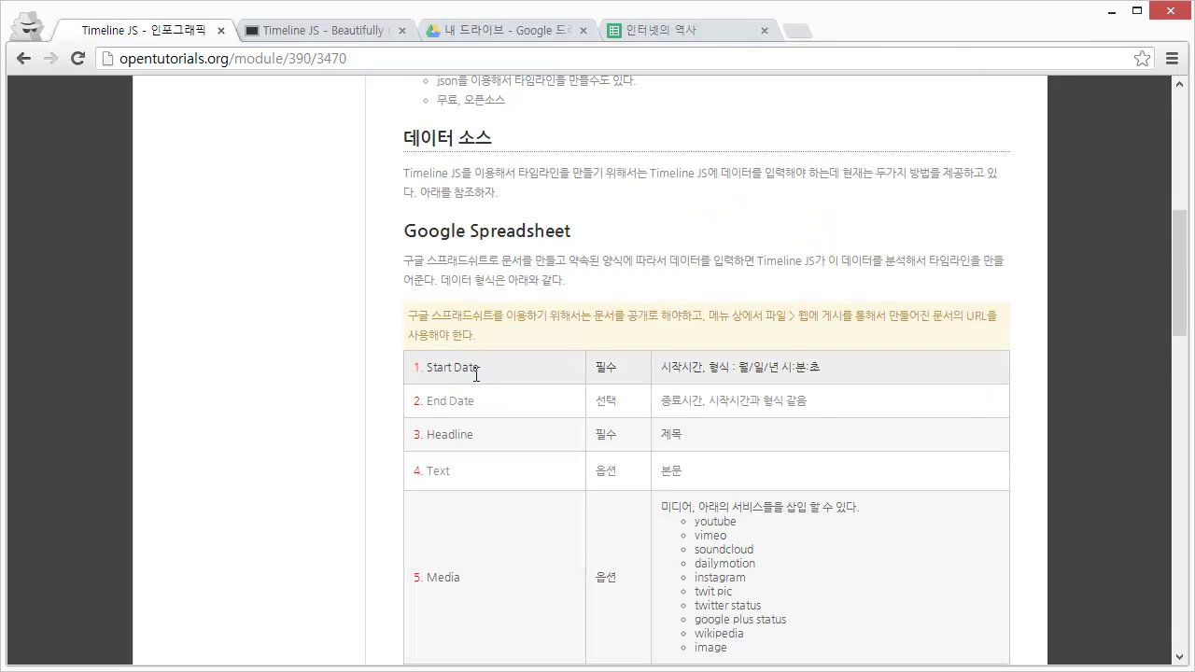
scroll(450, 372, down, 1)
scroll(451, 397, down, 1)
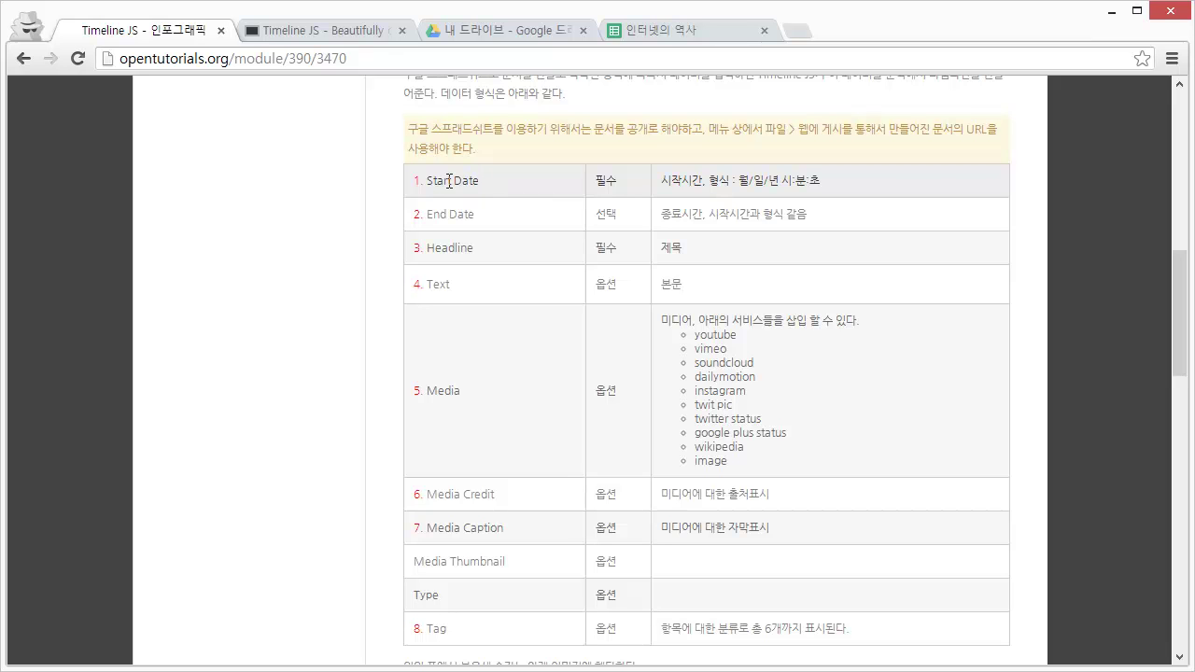
Type the headers Start Date, End Date, Headlin and Text across row 1
key(ctrl+4)
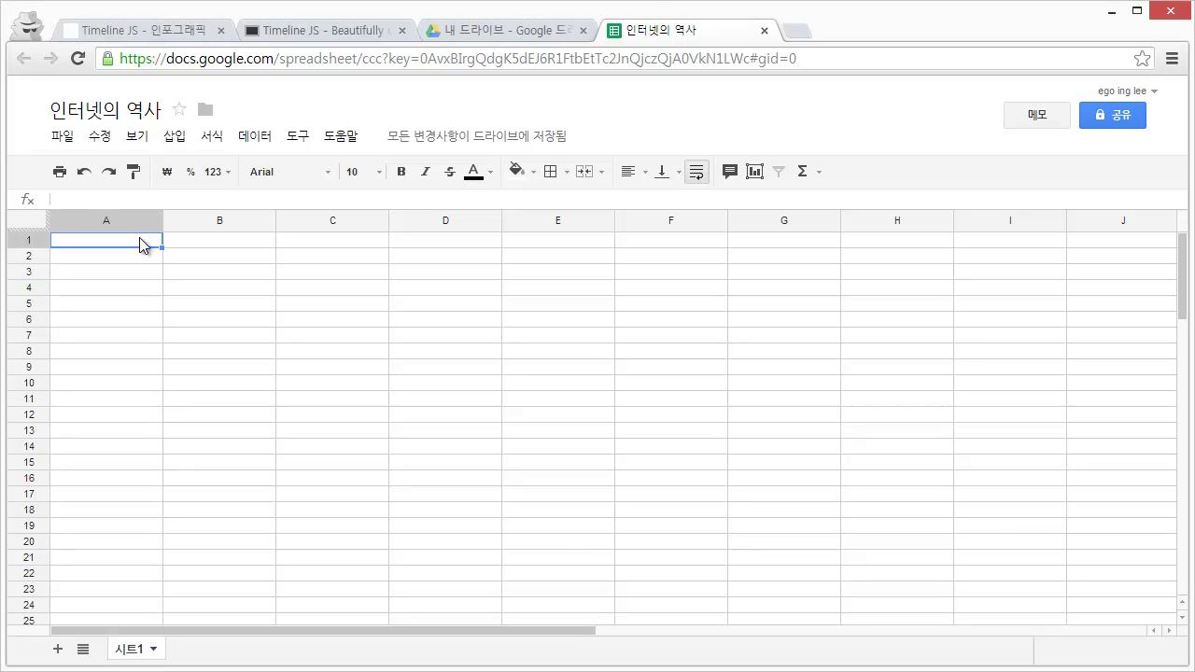
text(ㅁ)
text(Start)
text( Date)
key(Tab)
text(End Date)
key(Tab)
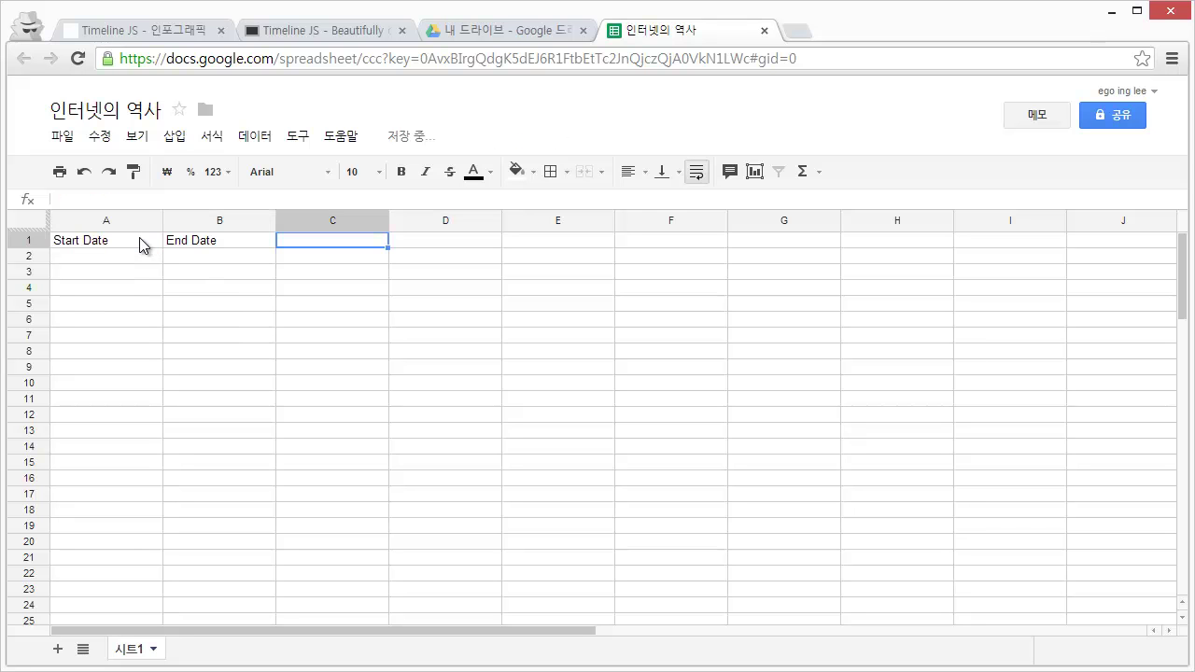
text(Headlin)
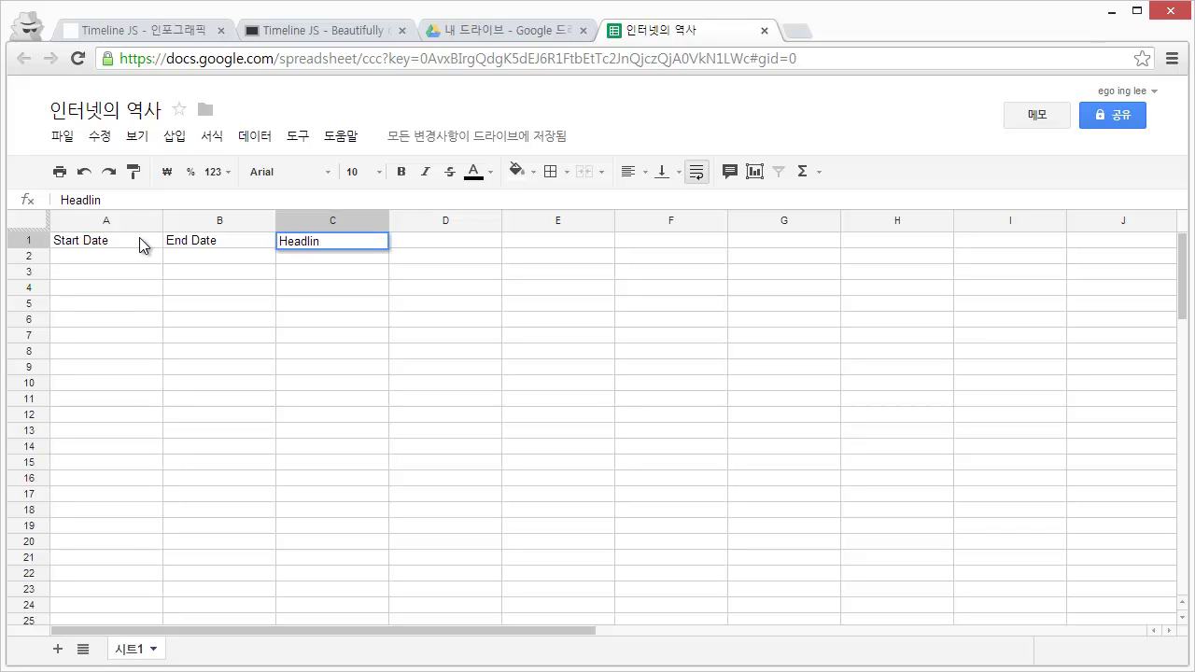
key(Tab)
text(Text)
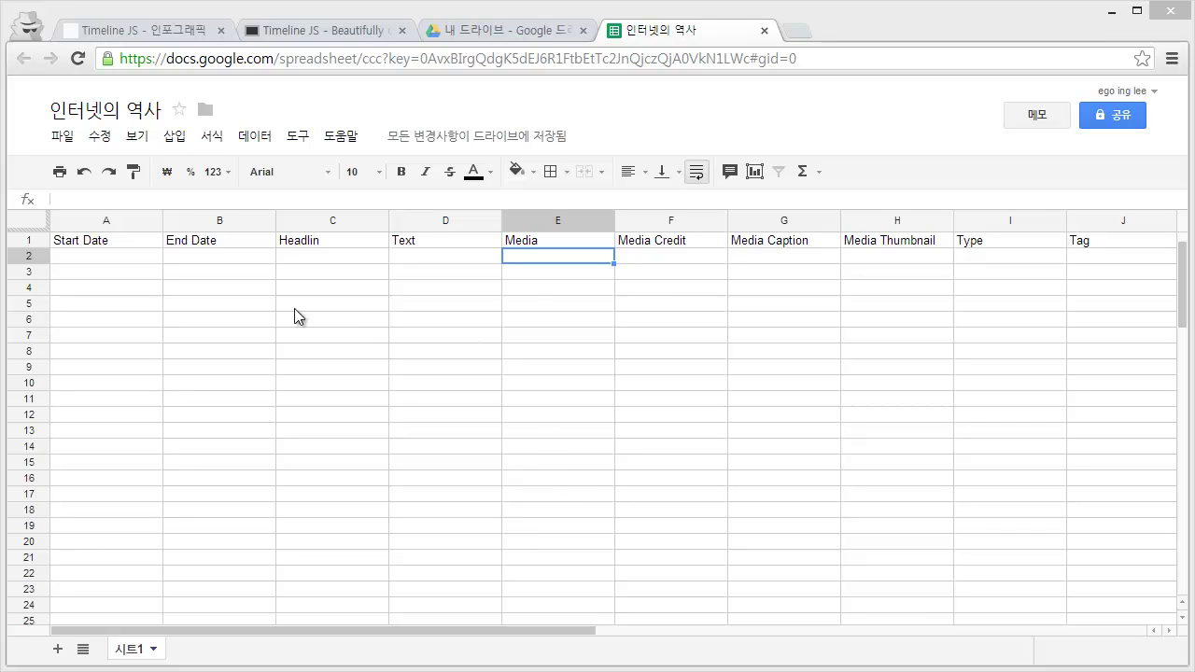
Correct the C1 header to 'Headline' and return to the tutorial page
click(141, 261)
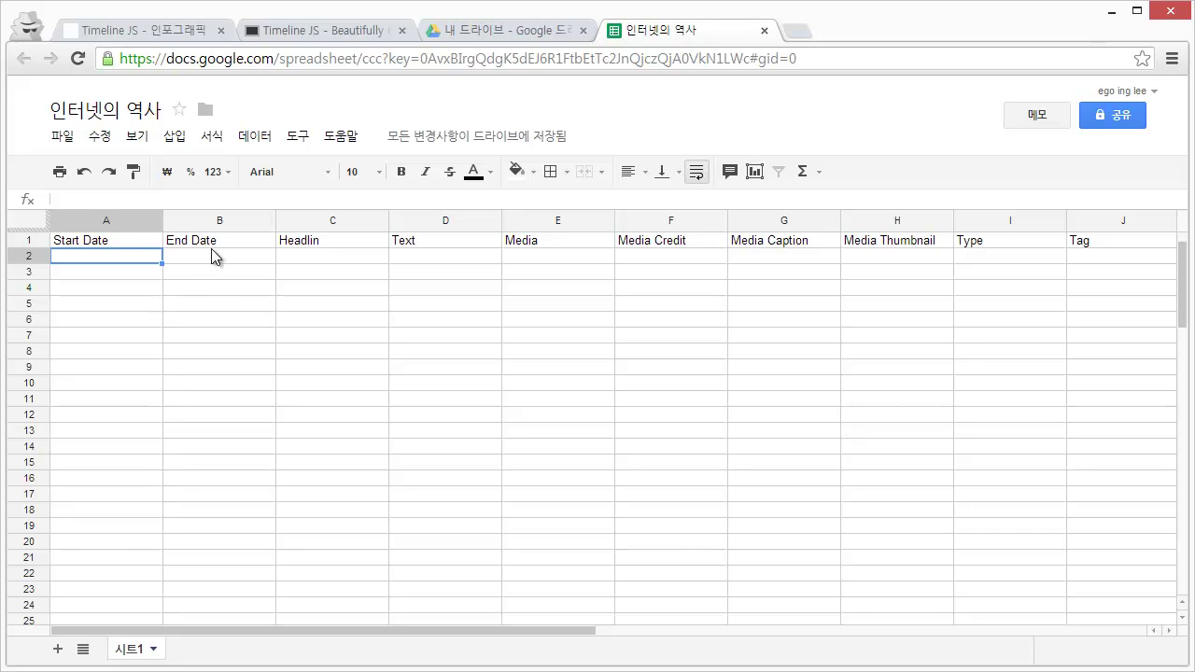
double_click(343, 242)
text(e)
key(Return)
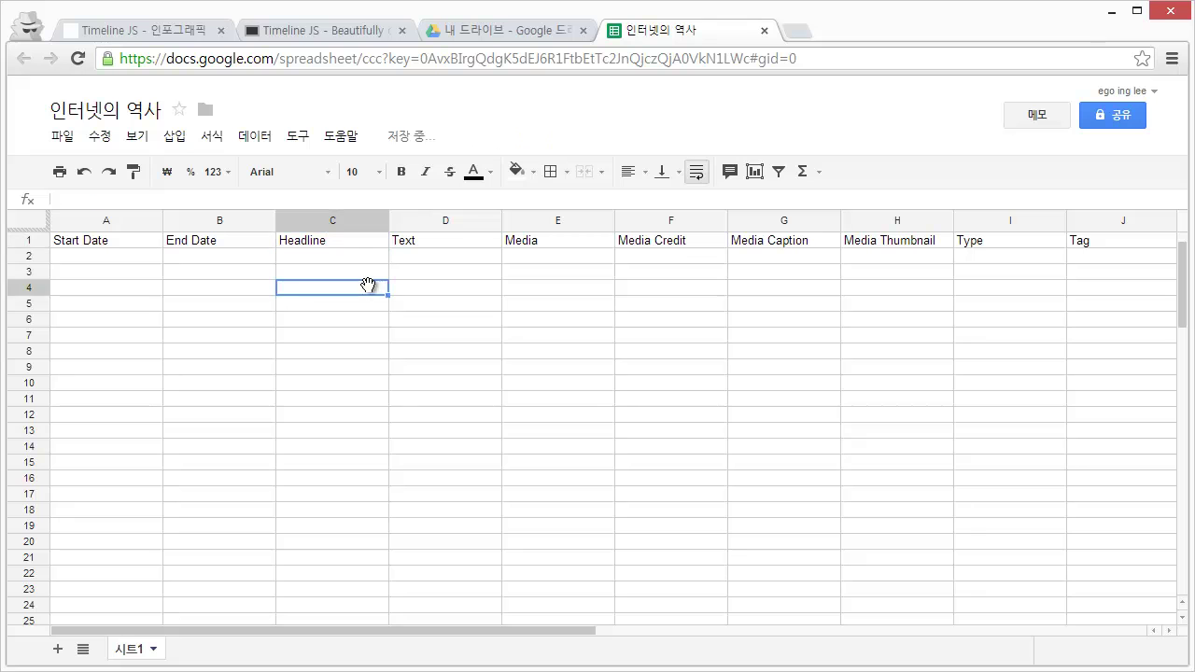
click(135, 31)
scroll(490, 329, down, 1)
scroll(560, 374, down, 5)
scroll(654, 439, up, 3)
scroll(665, 453, down, 2)
scroll(678, 431, up, 2)
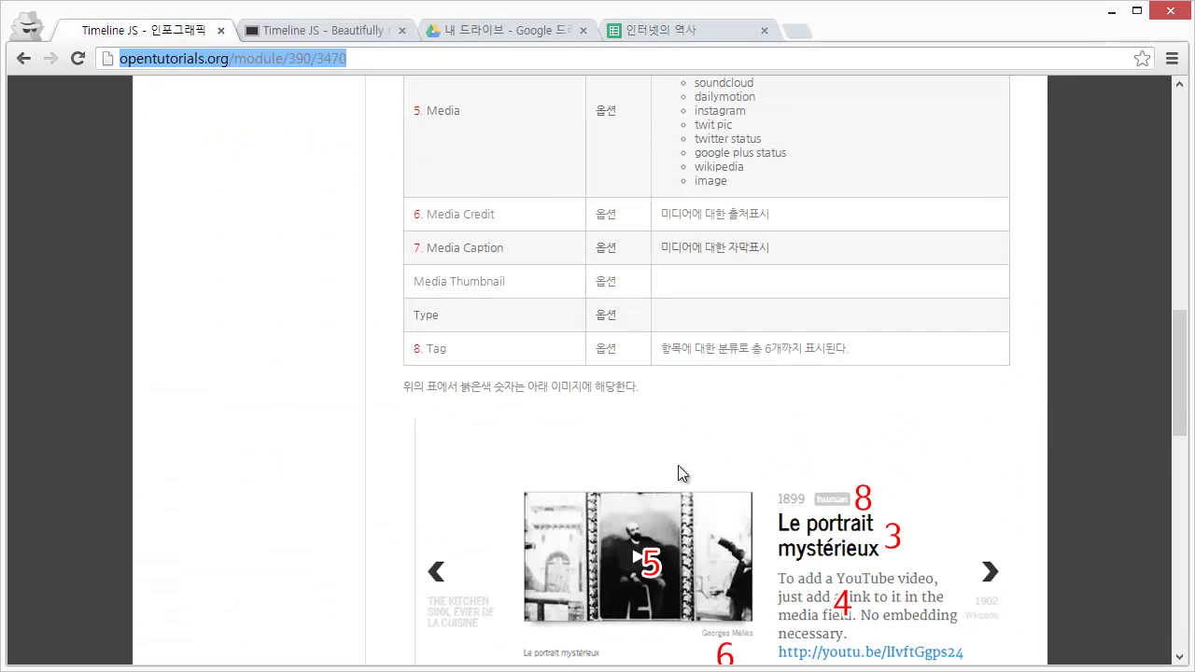
scroll(715, 551, up, 2)
scroll(560, 420, up, 2)
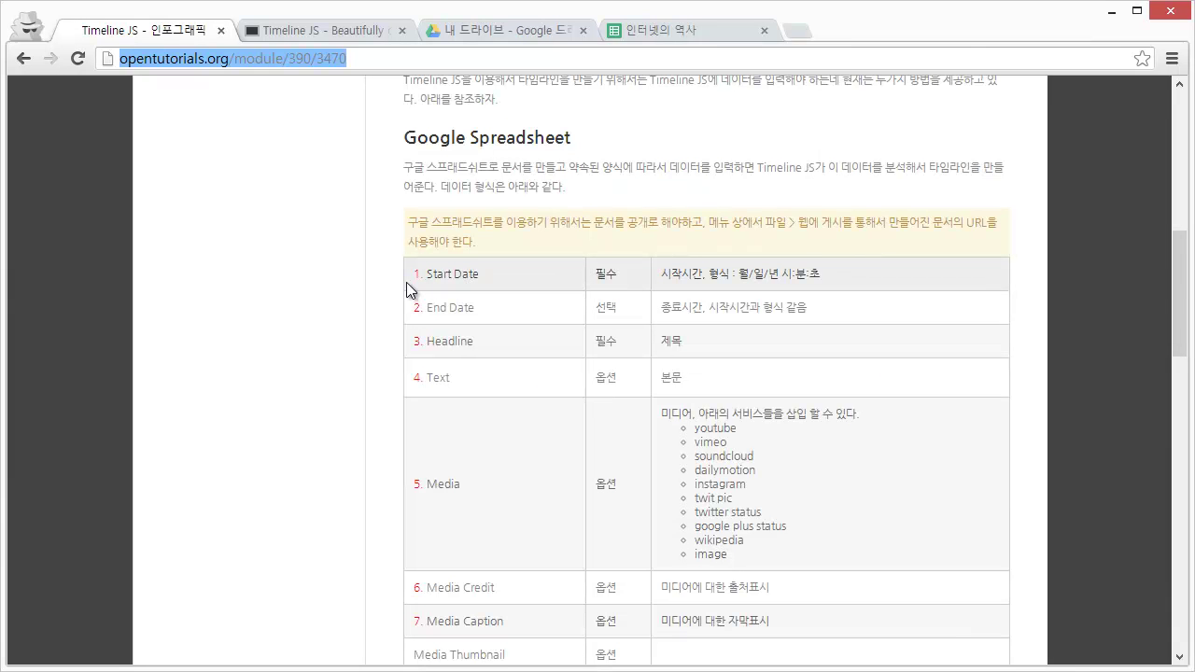
scroll(428, 276, down, 2)
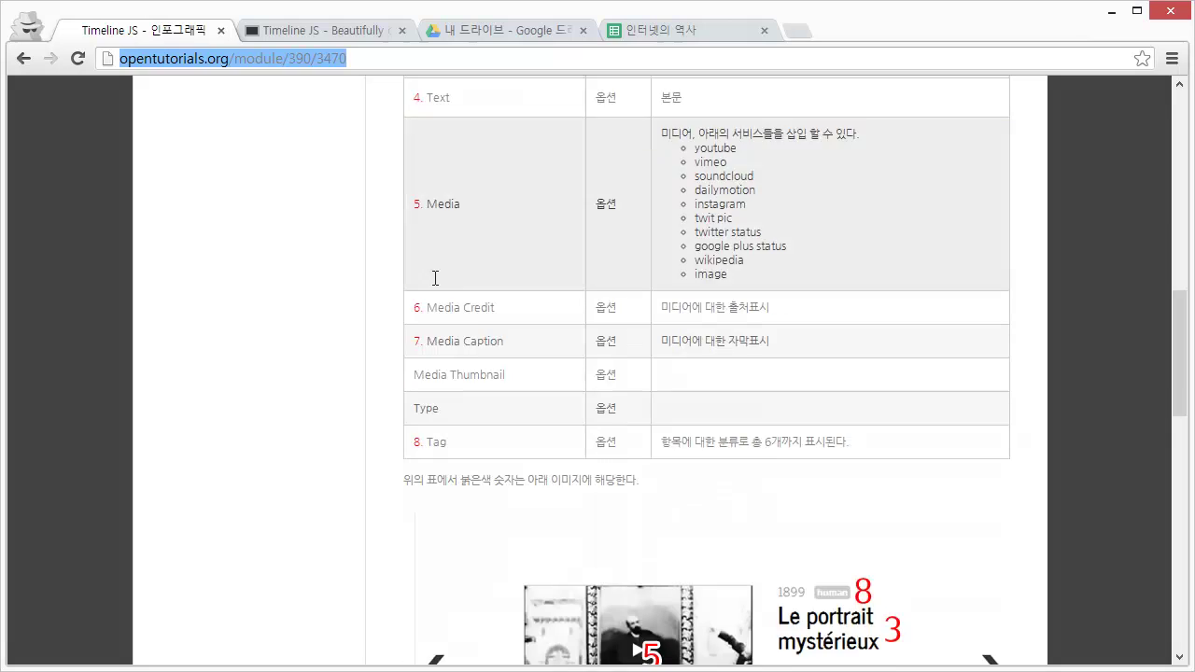
scroll(428, 277, down, 4)
scroll(672, 412, down, 1)
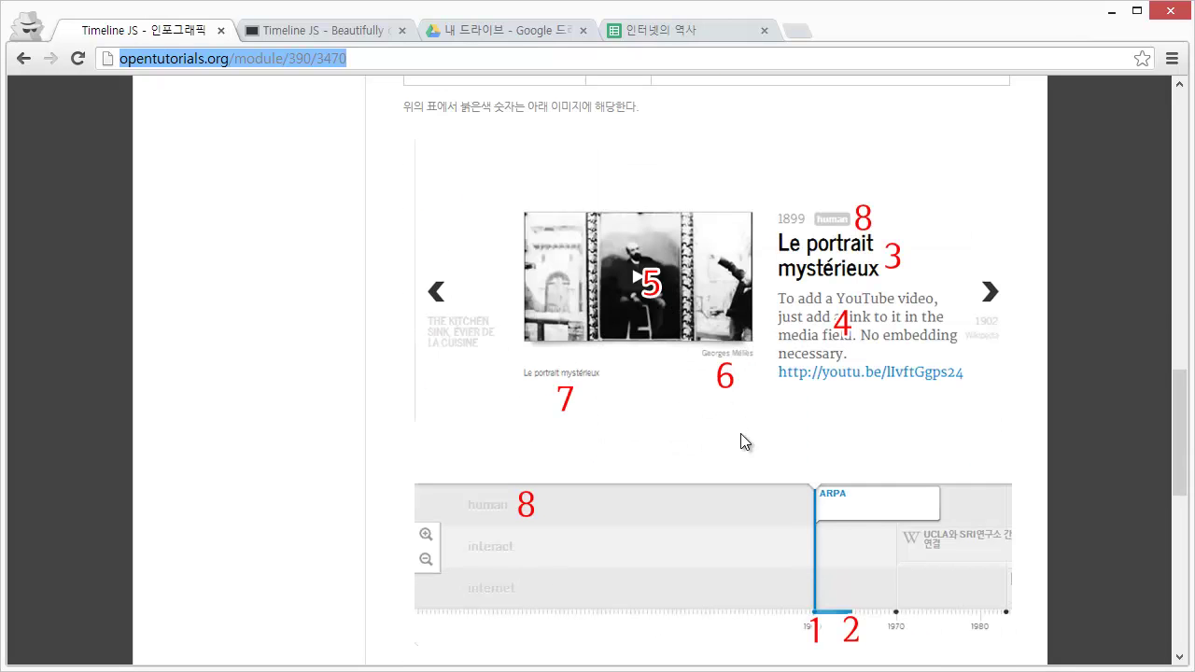
scroll(822, 464, up, 1)
scroll(822, 464, up, 3)
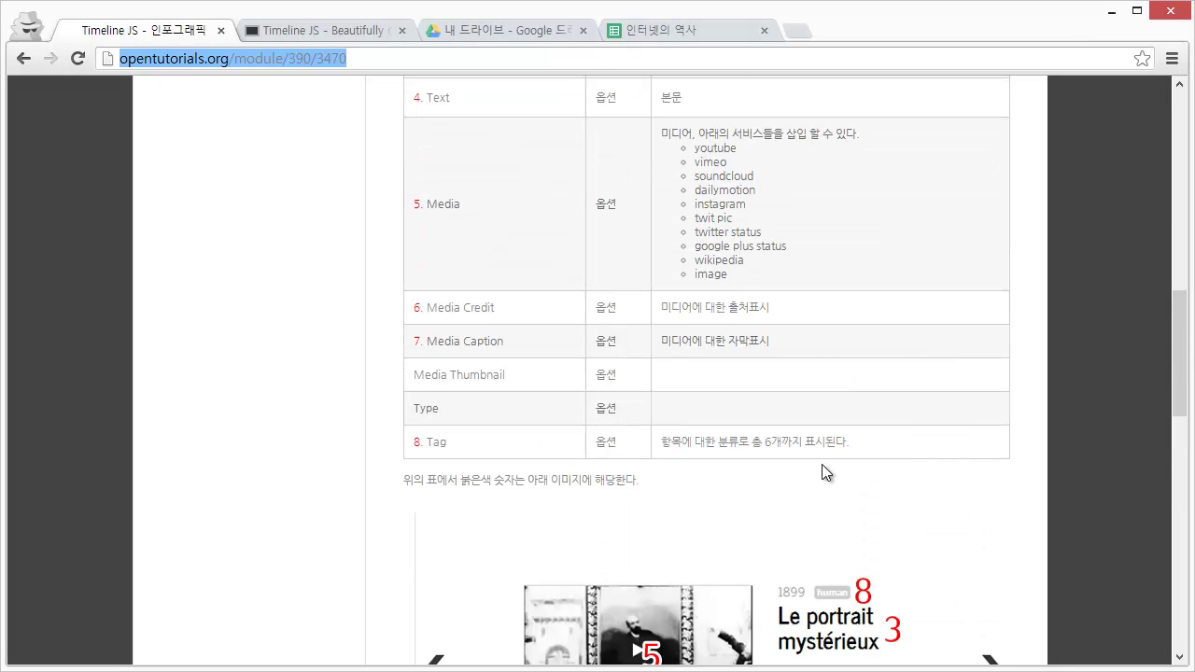
scroll(716, 570, down, 2)
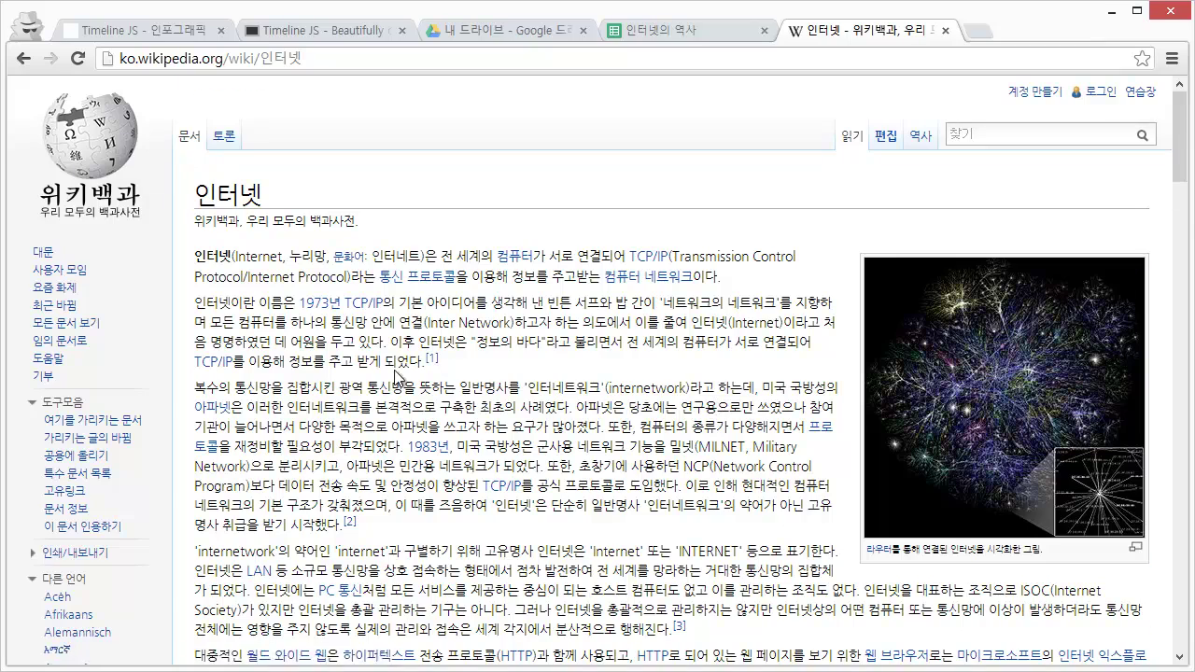
Scroll the Korean 인터넷 Wikipedia article down to its 역사 section
scroll(427, 390, down, 3)
scroll(427, 391, down, 3)
scroll(426, 390, down, 2)
scroll(426, 390, up, 2)
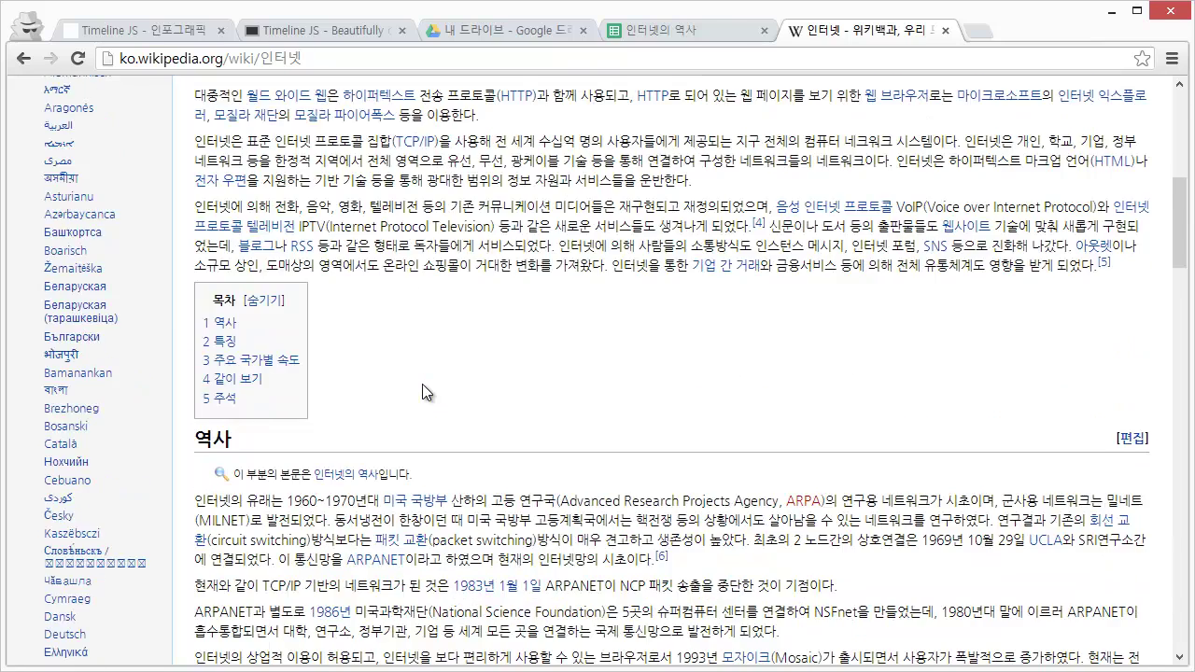
scroll(424, 386, down, 3)
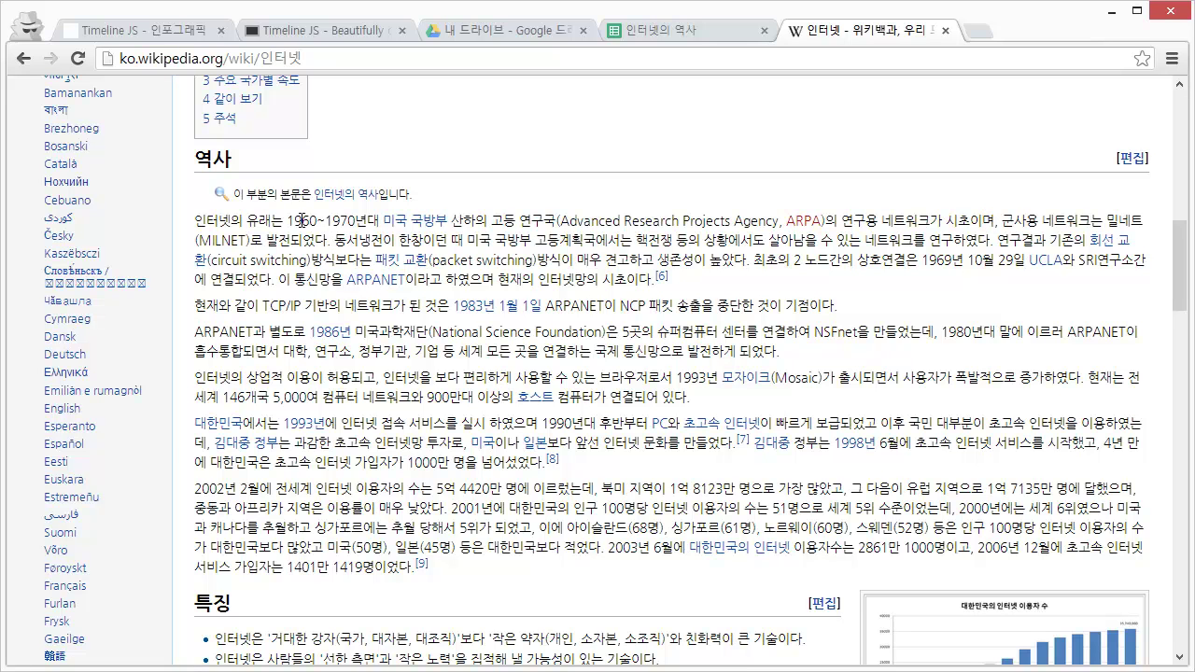
Enter 1960 as the start date in A2 and 1970 as the end date in B2
click(660, 31)
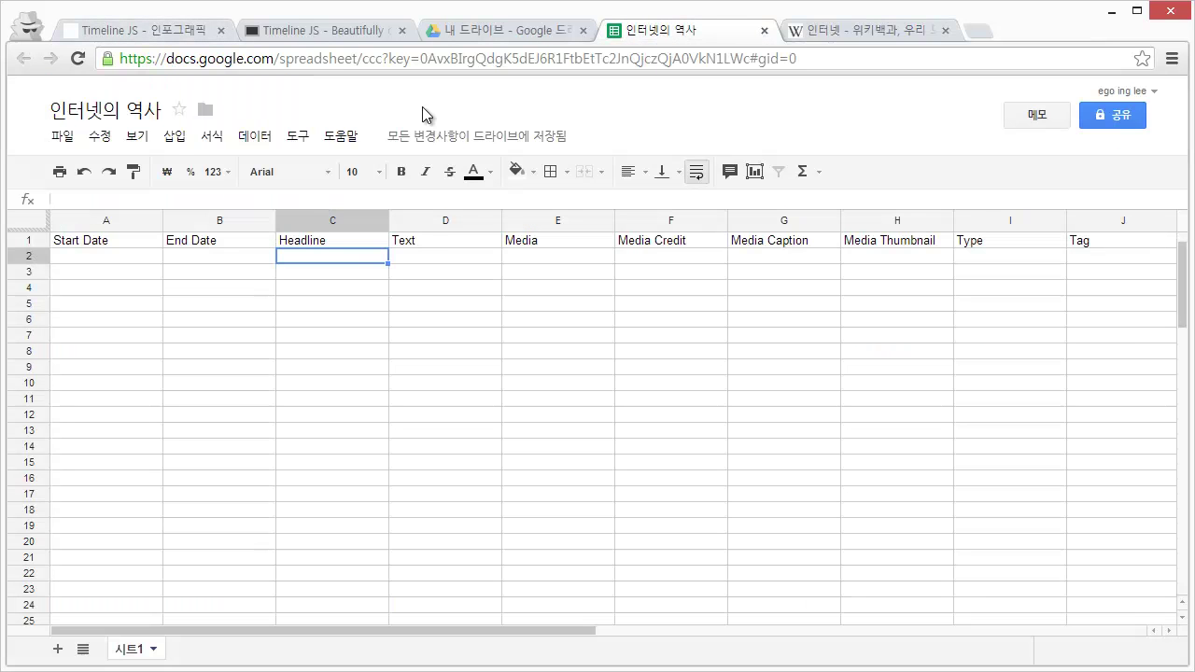
click(113, 258)
text(1960)
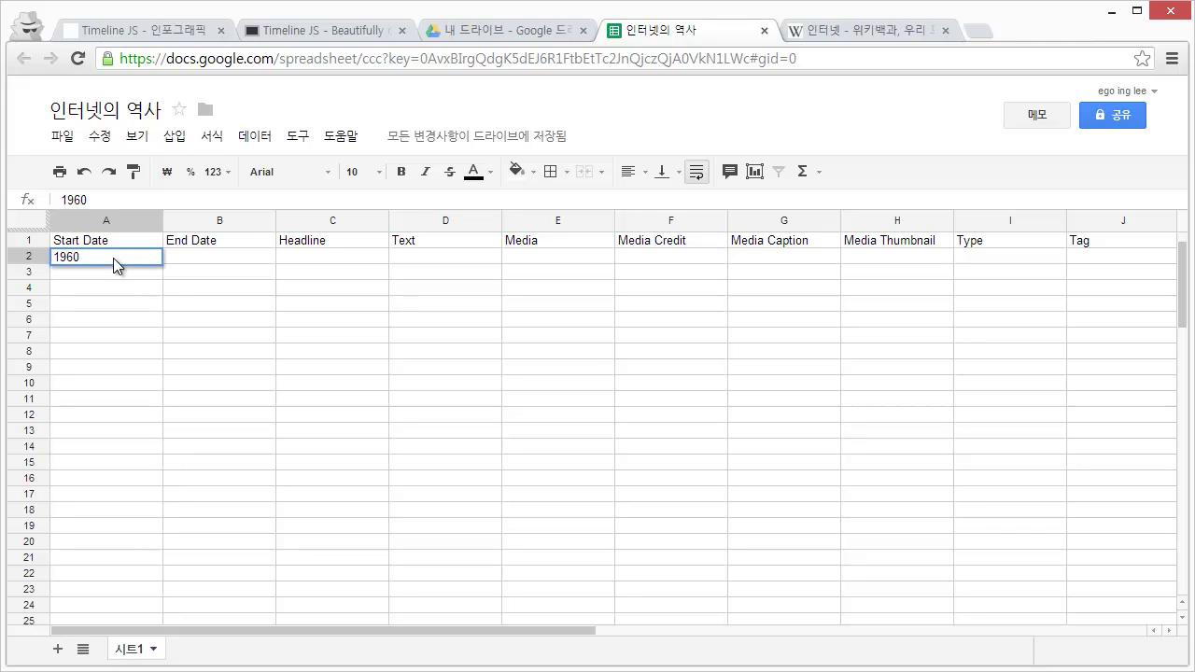
key(Tab)
click(113, 257)
key(Tab)
text(1975)
key(BackSpace)
text(0)
key(Return)
click(113, 258)
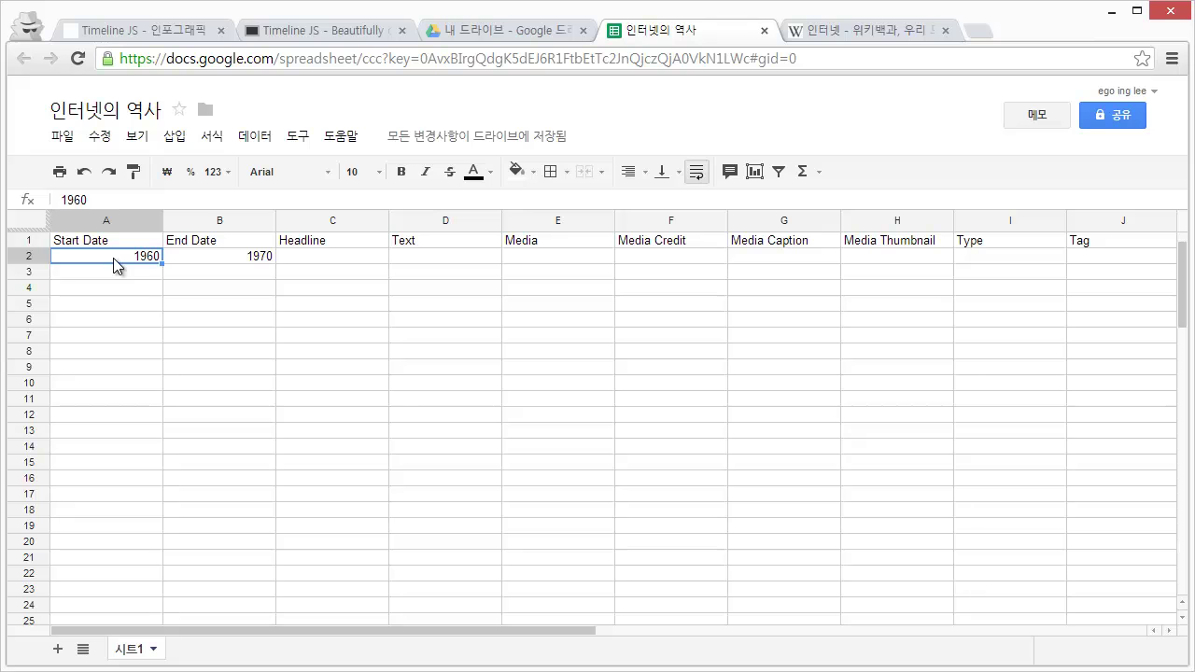
key(Tab)
Check the tutorial's required Start Date format against the entered 1960 value
click(155, 30)
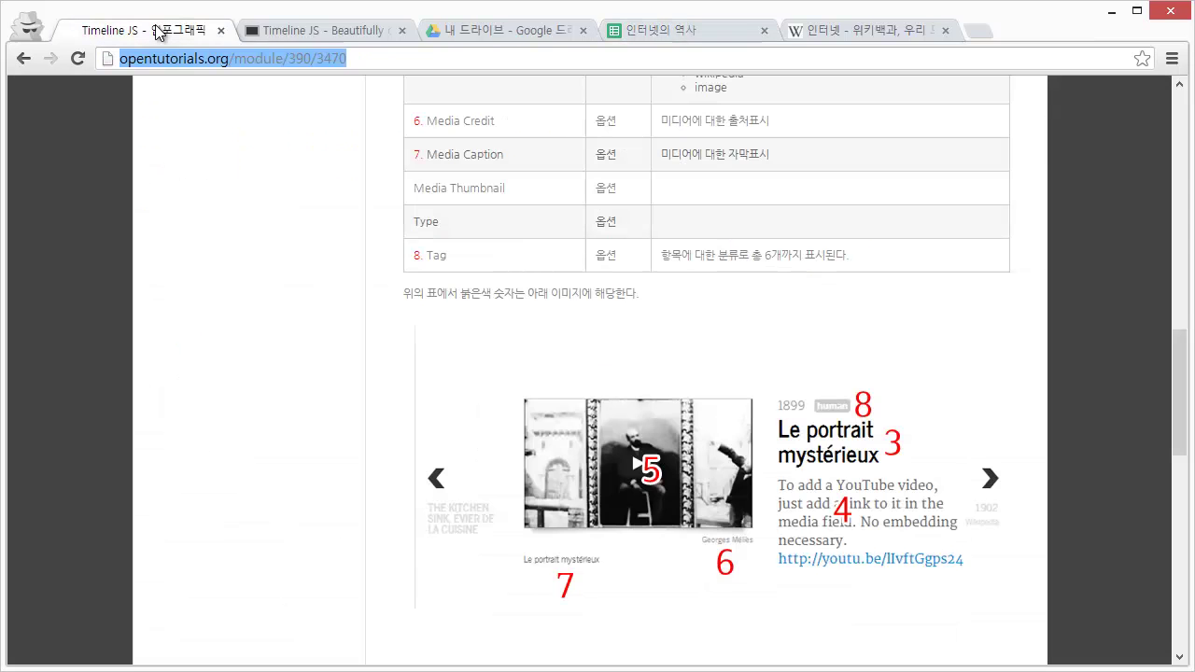
scroll(606, 344, up, 2)
scroll(607, 344, up, 3)
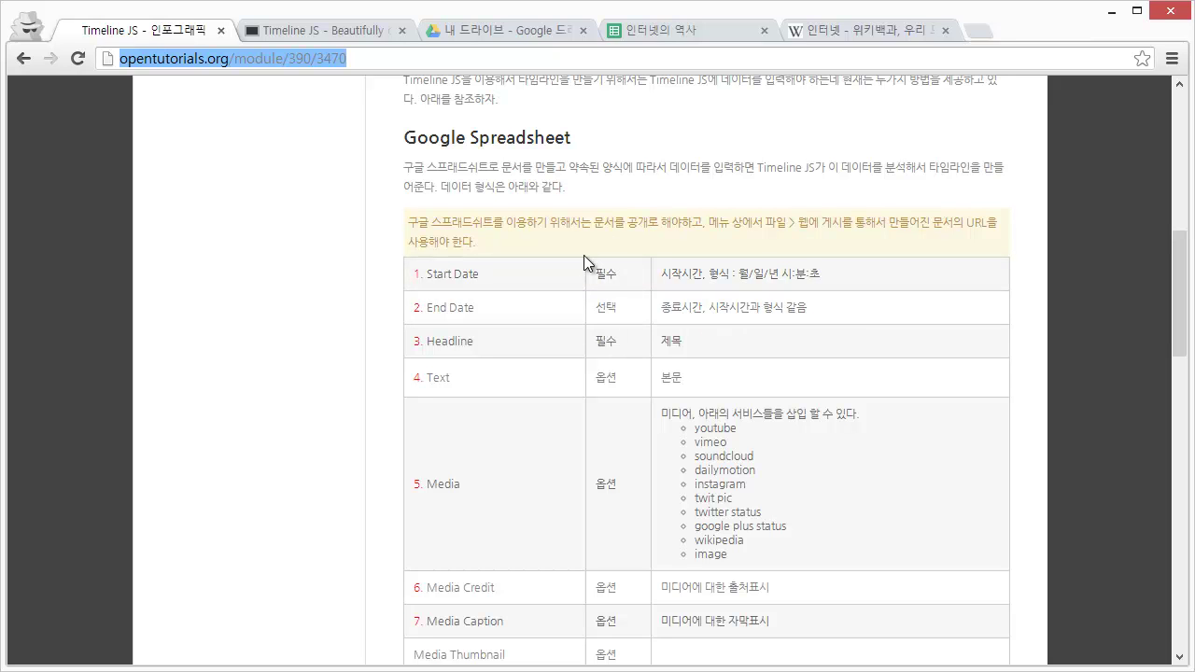
click(665, 31)
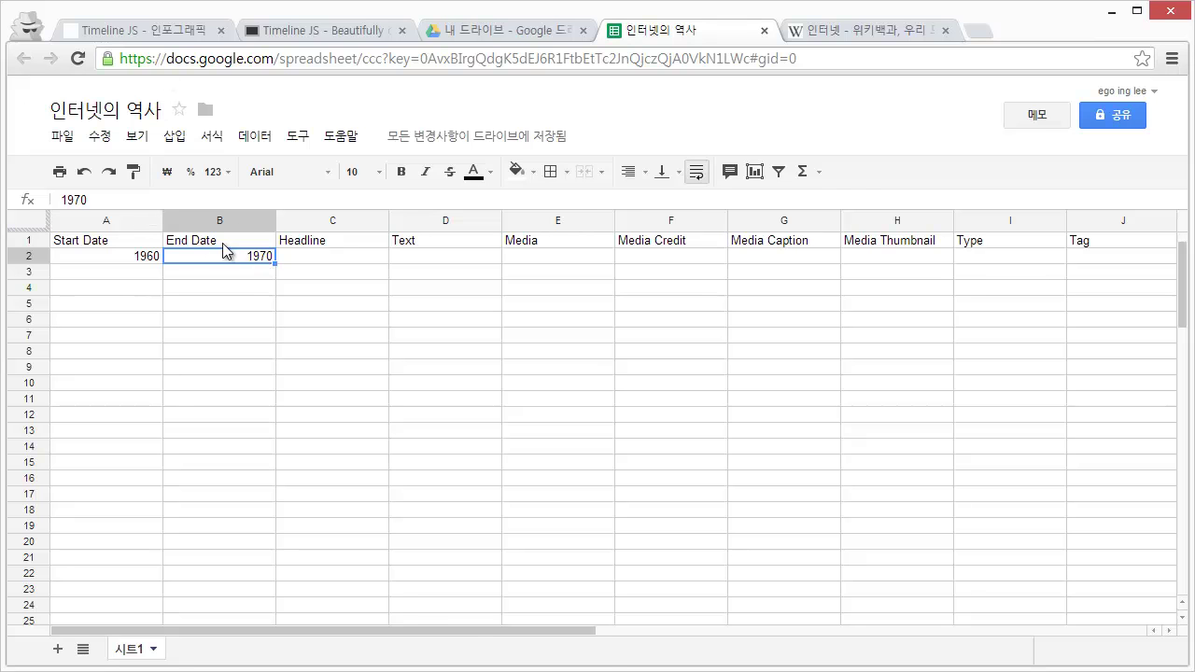
click(201, 30)
drag(732, 273, 827, 274)
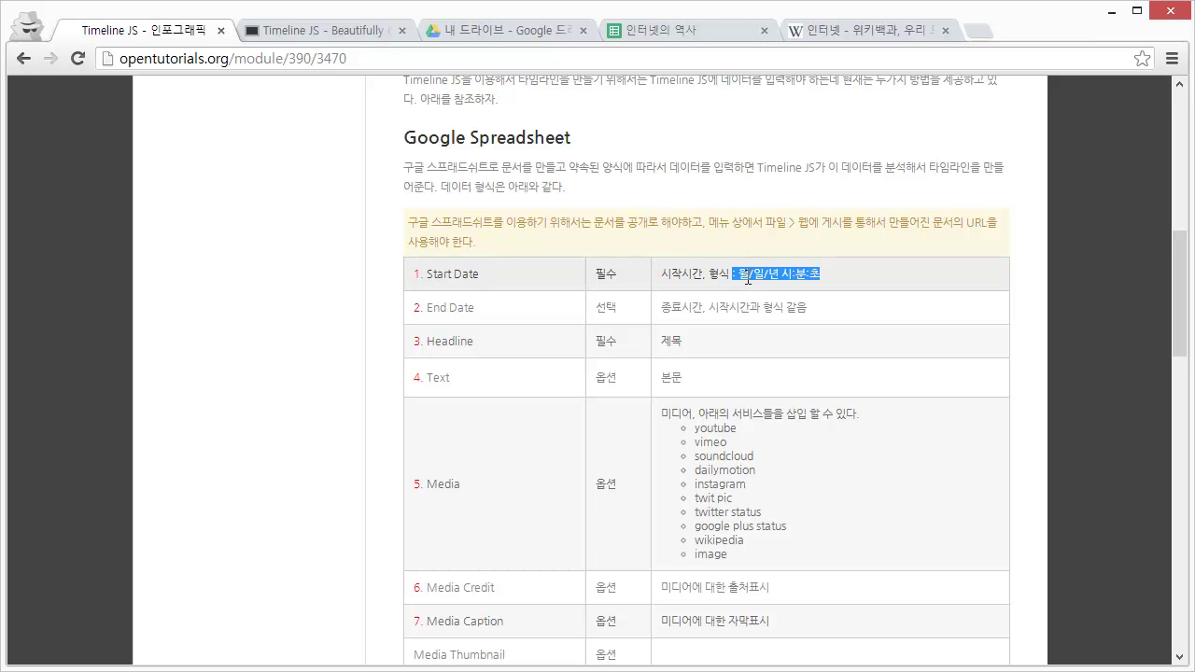
click(638, 36)
key(Left)
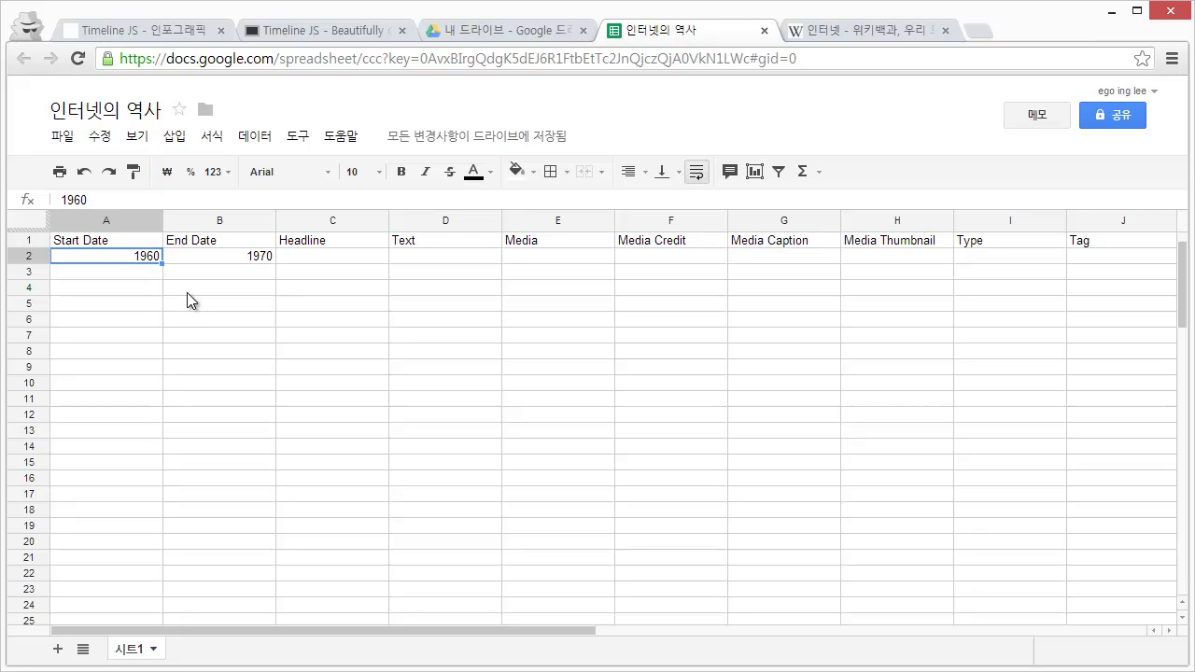
Enter the headline 인터넷의 시작 in C2
click(308, 258)
click(154, 31)
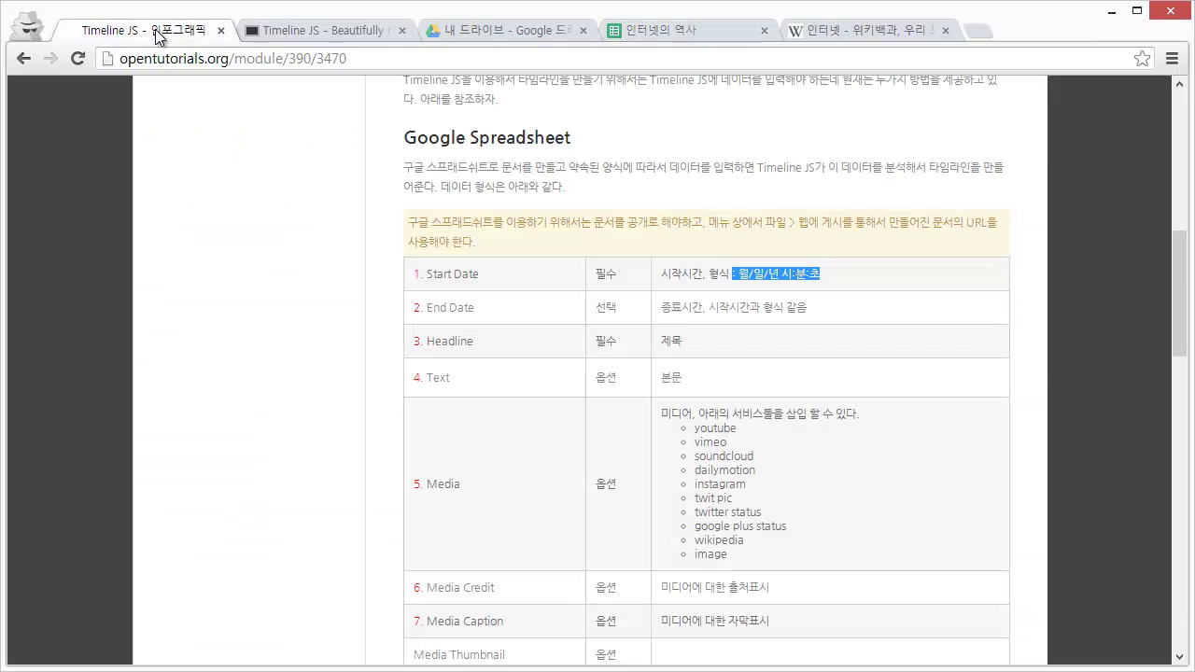
click(617, 346)
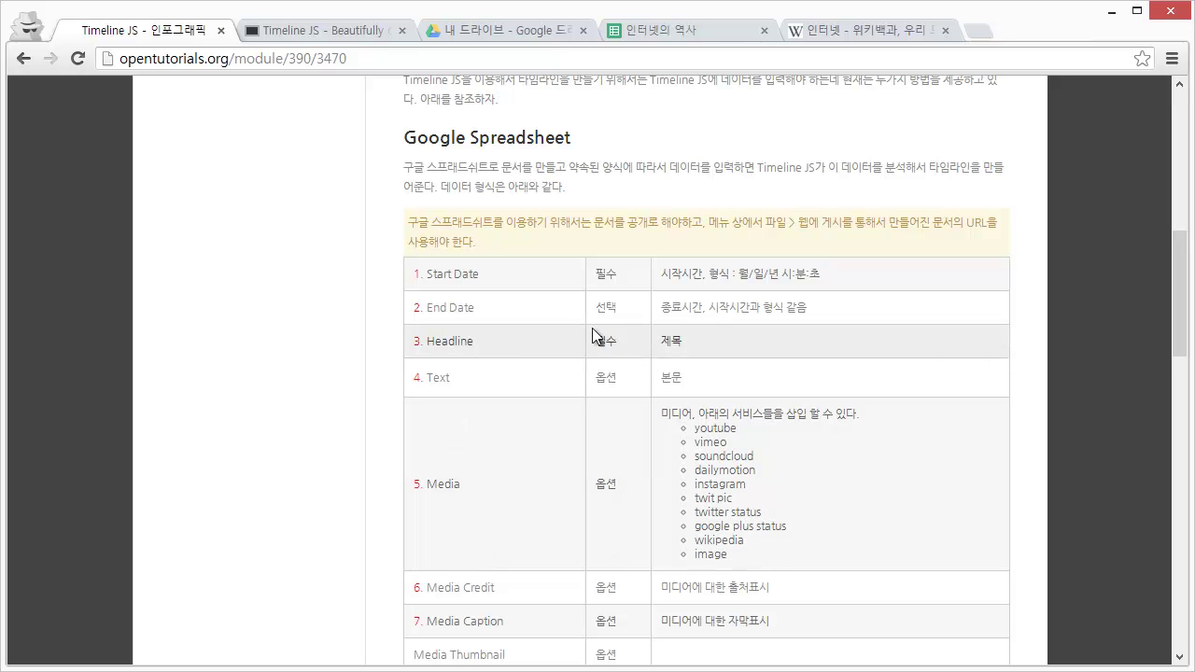
click(653, 31)
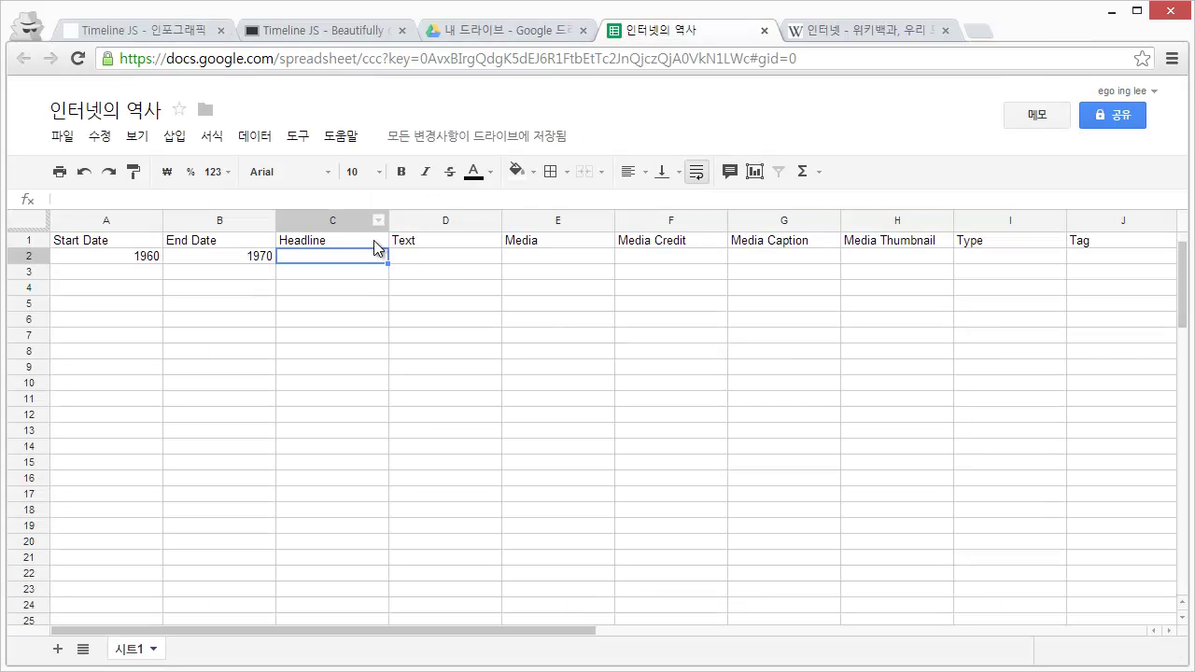
text(인터넷의 시작)
key(Return)
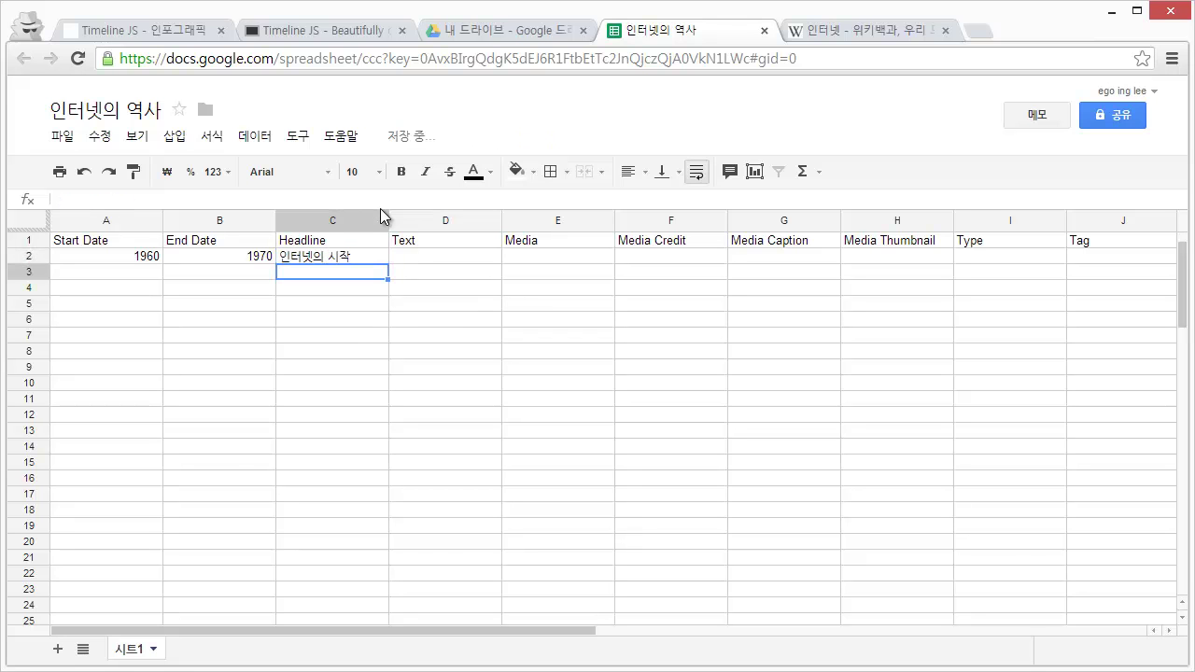
key(ctrl+Tab)
Copy the Wikipedia 역사 paragraph on ARPA origins and paste it into D2
click(724, 295)
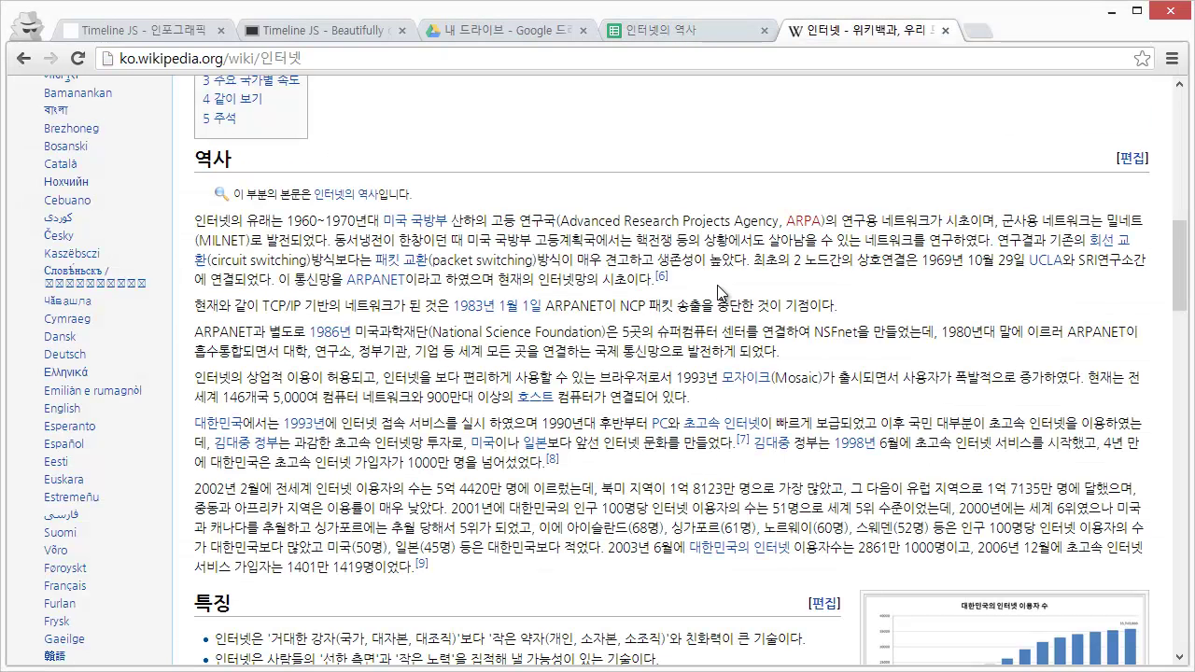
drag(194, 224, 330, 241)
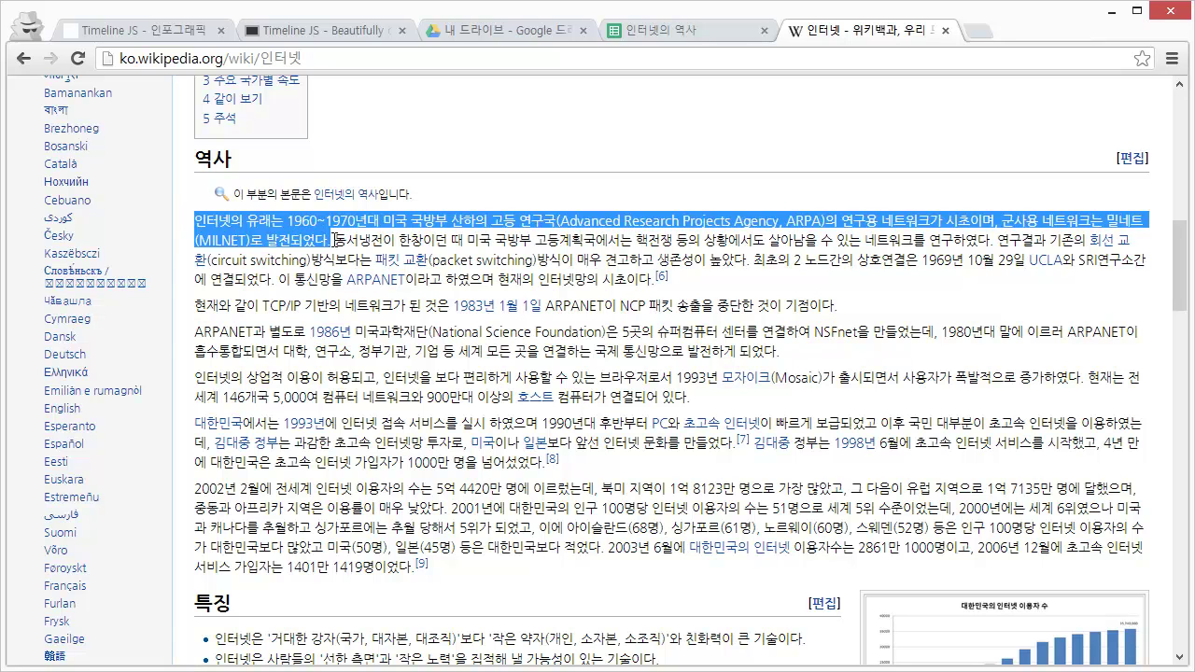
click(546, 37)
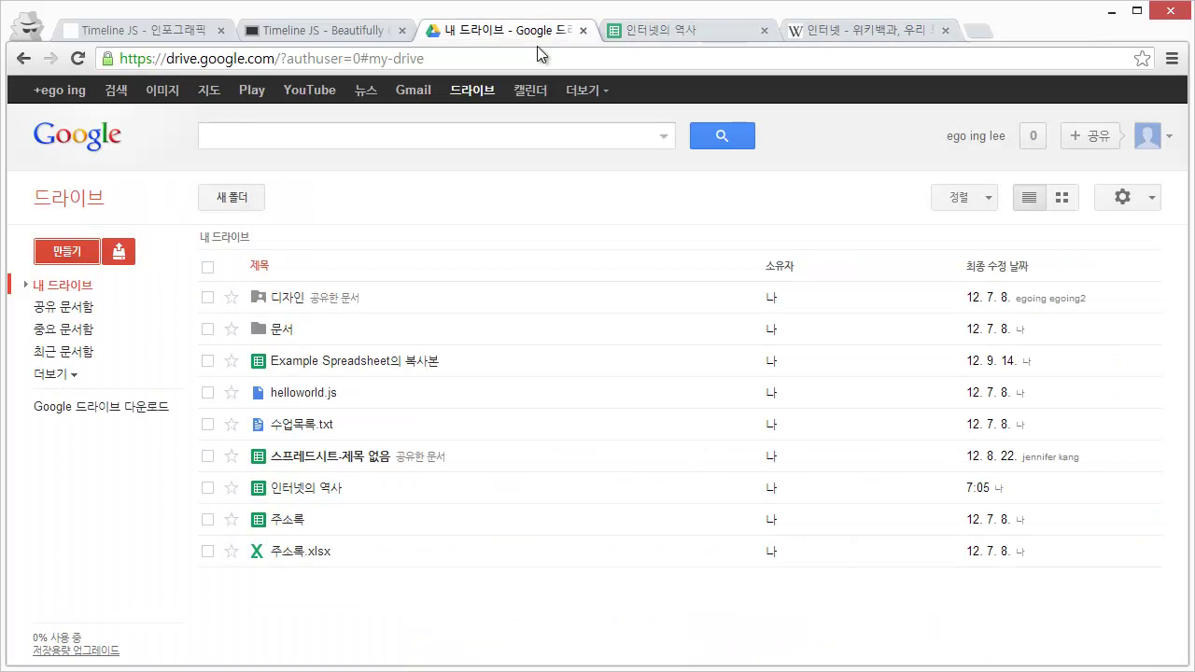
click(648, 38)
double_click(463, 260)
text(인터넷의 유래는 1960~1970년대 미국 국방부 산하의 고등 연구국(Advanced Research Projects Agency, ARPA)의 연구용 네트워크가 시초이며, 군사용 네트워크는 밀네트(MILNET)로 발전되었다.)
click(519, 316)
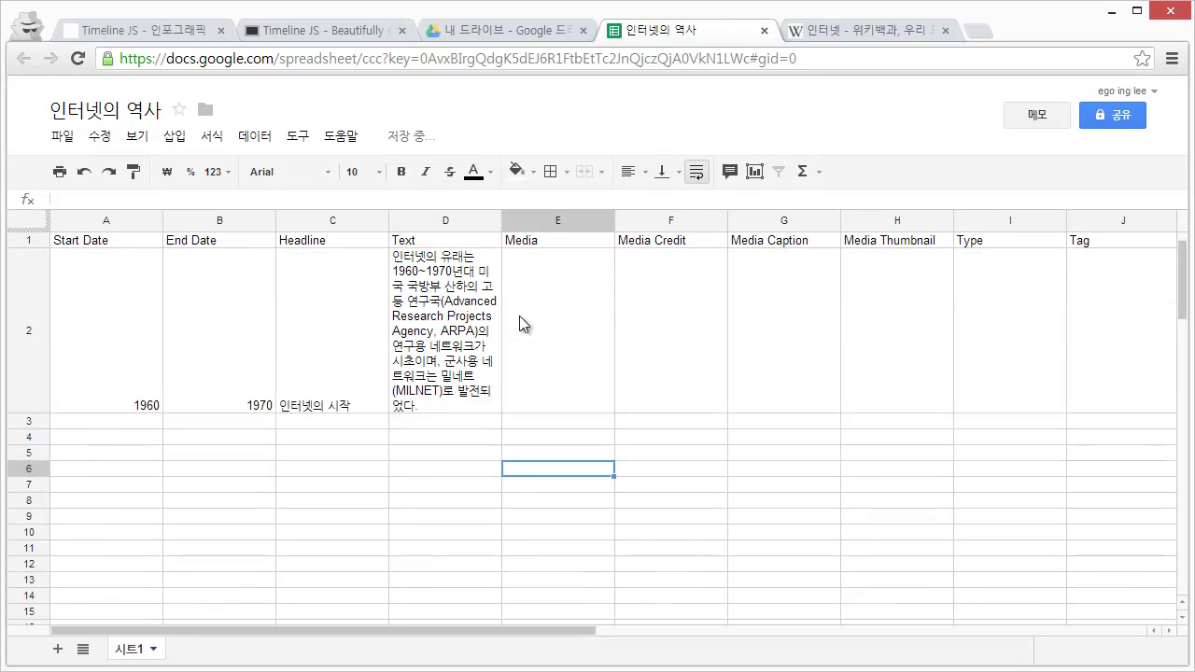
click(548, 325)
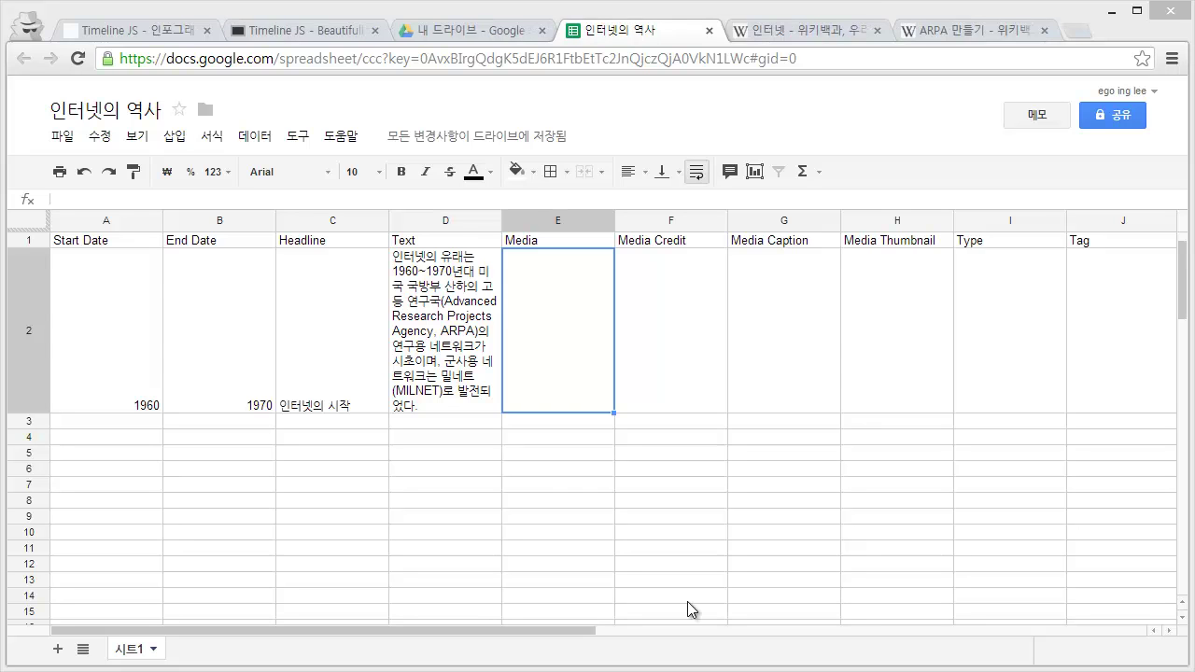
click(686, 393)
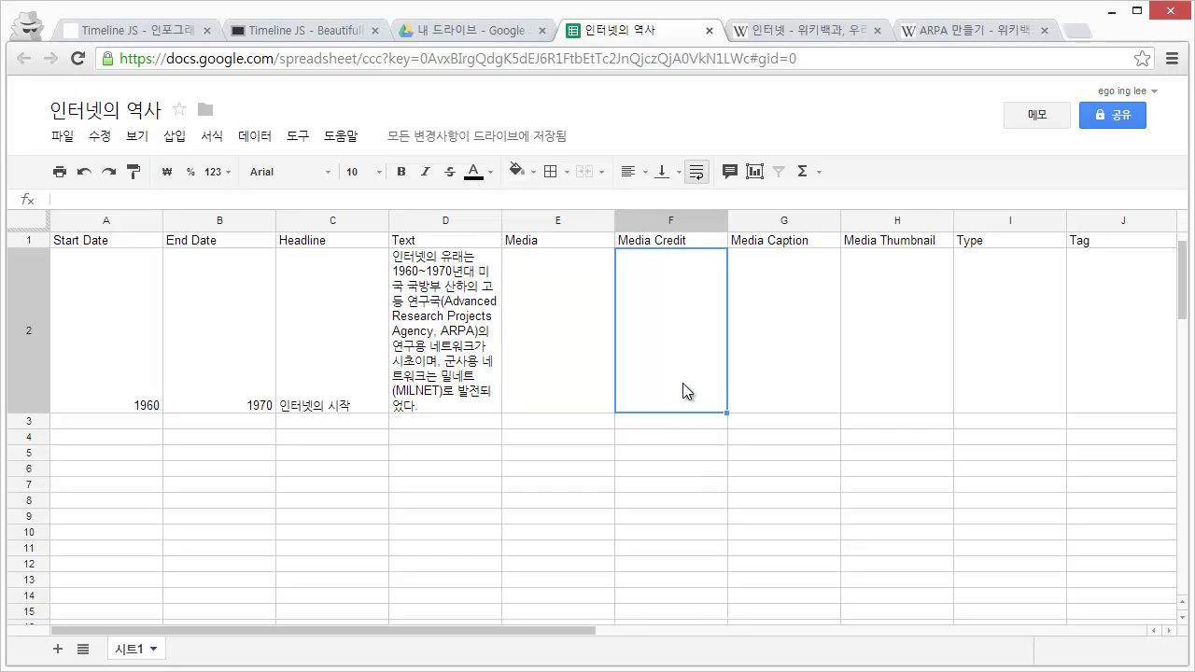
Publish 인터넷의 역사 to the web via File > 웹에 게시 and select its public link
click(55, 145)
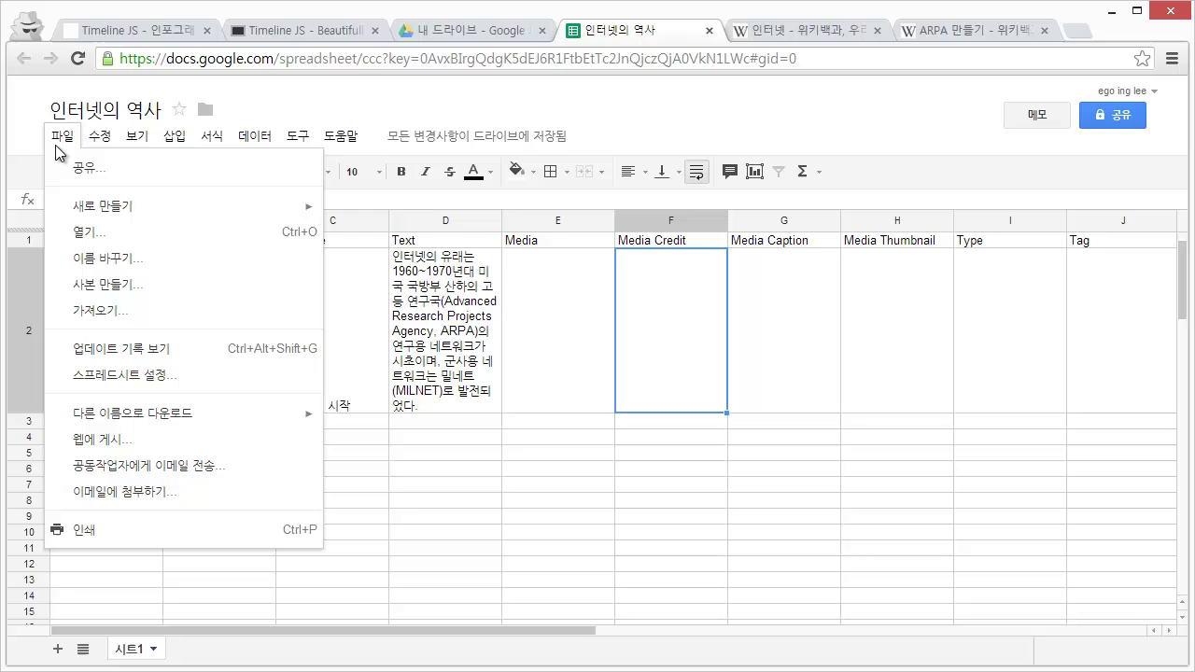
click(132, 448)
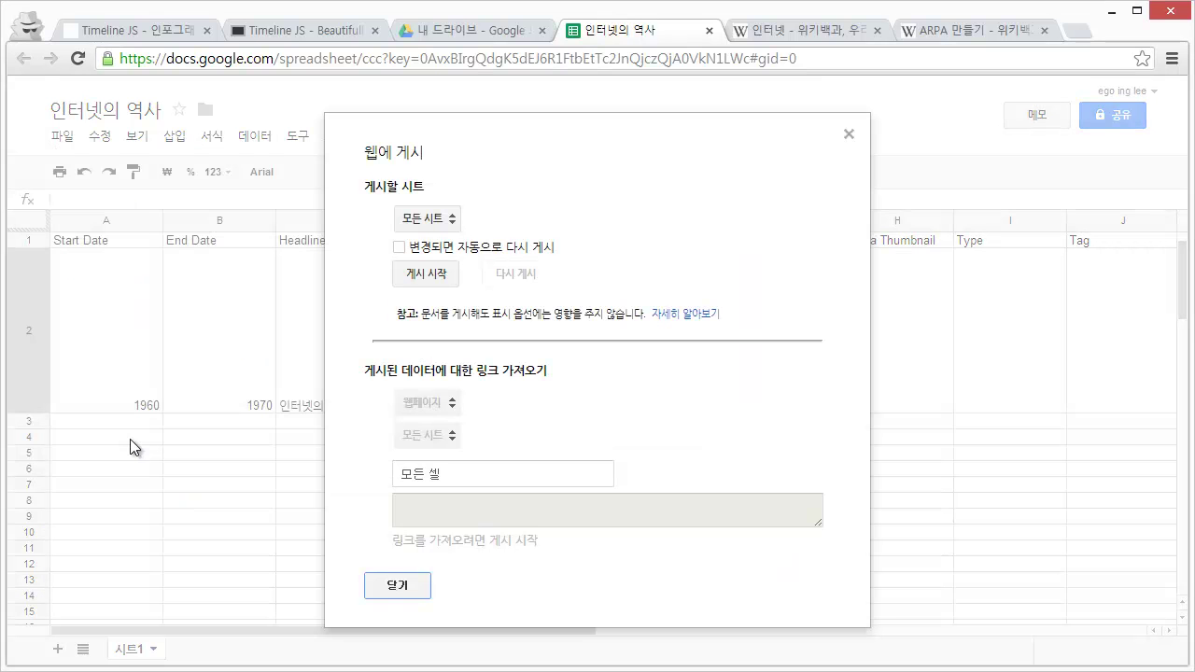
click(447, 282)
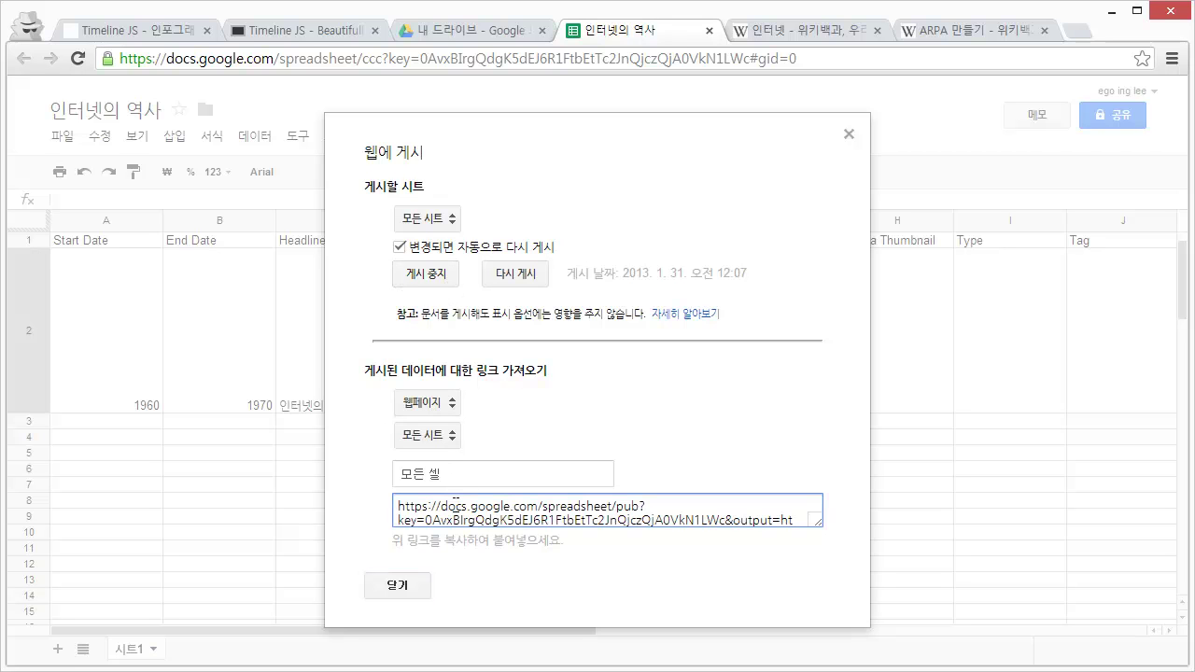
click(455, 512)
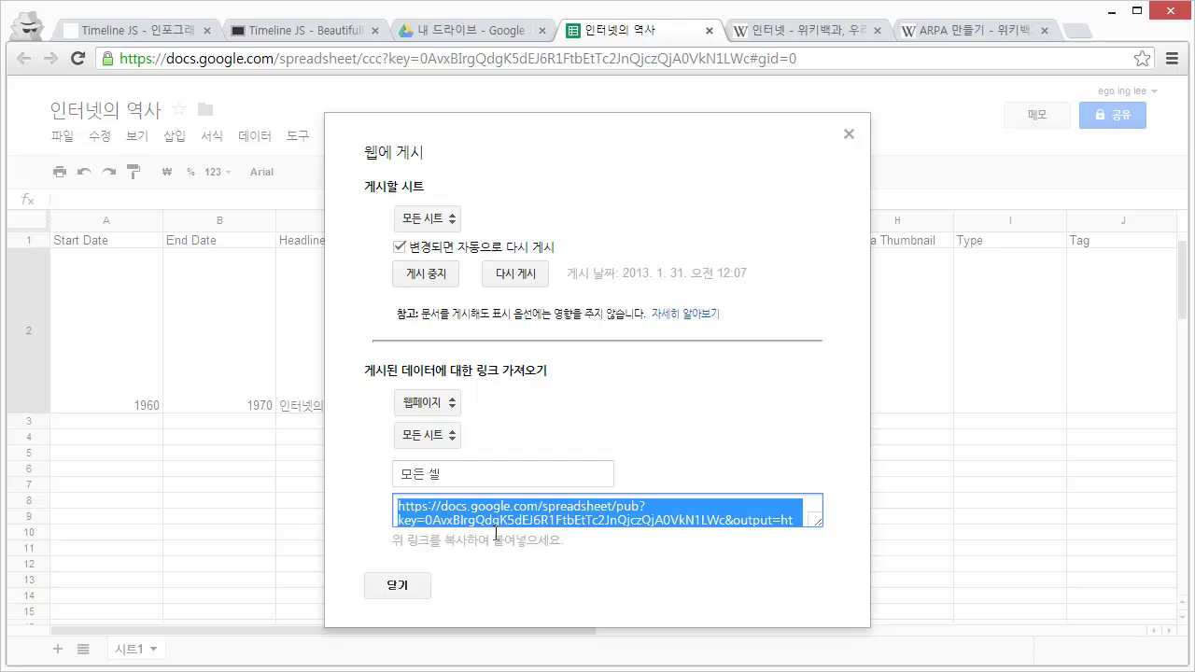
click(419, 585)
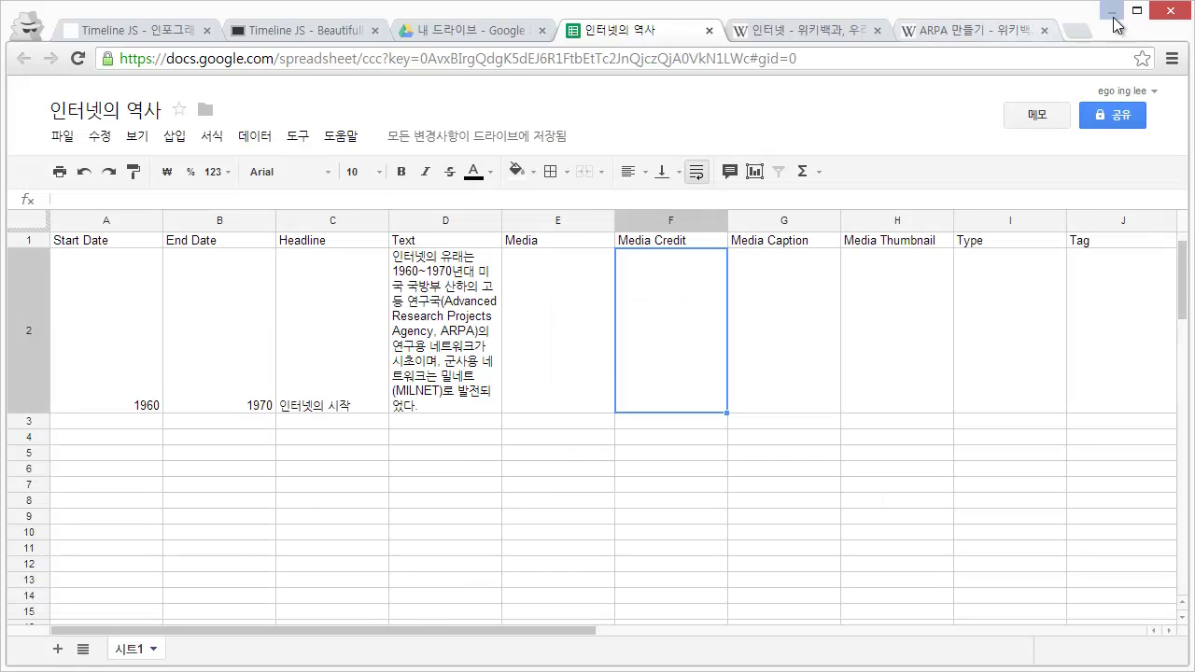
Open the published spreadsheet link in a new tab to confirm it loads
click(1074, 33)
text(https://docs.google.com/spreadsheet/pub?key=0AvxBIrgQdgK5dEJ6R1FtbEtTc2JnQjczQjA0VkN1LWc&output=html)
key(Return)
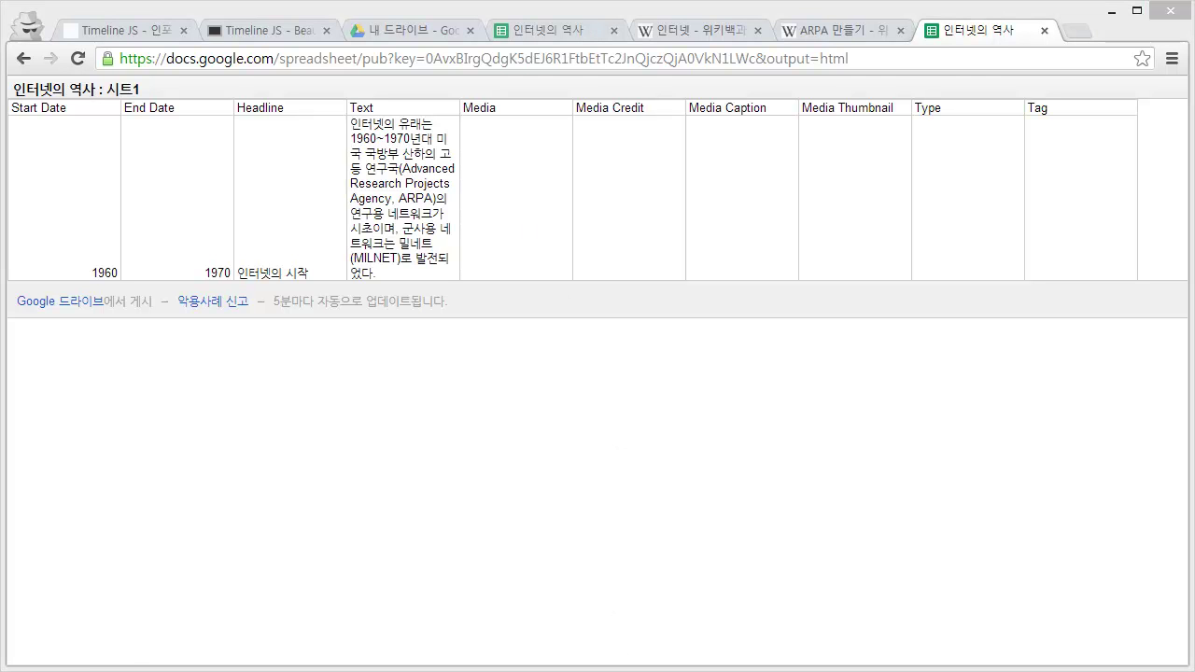
Go to the timeline.verite.co site and scroll down to its Embed Generator section
click(153, 30)
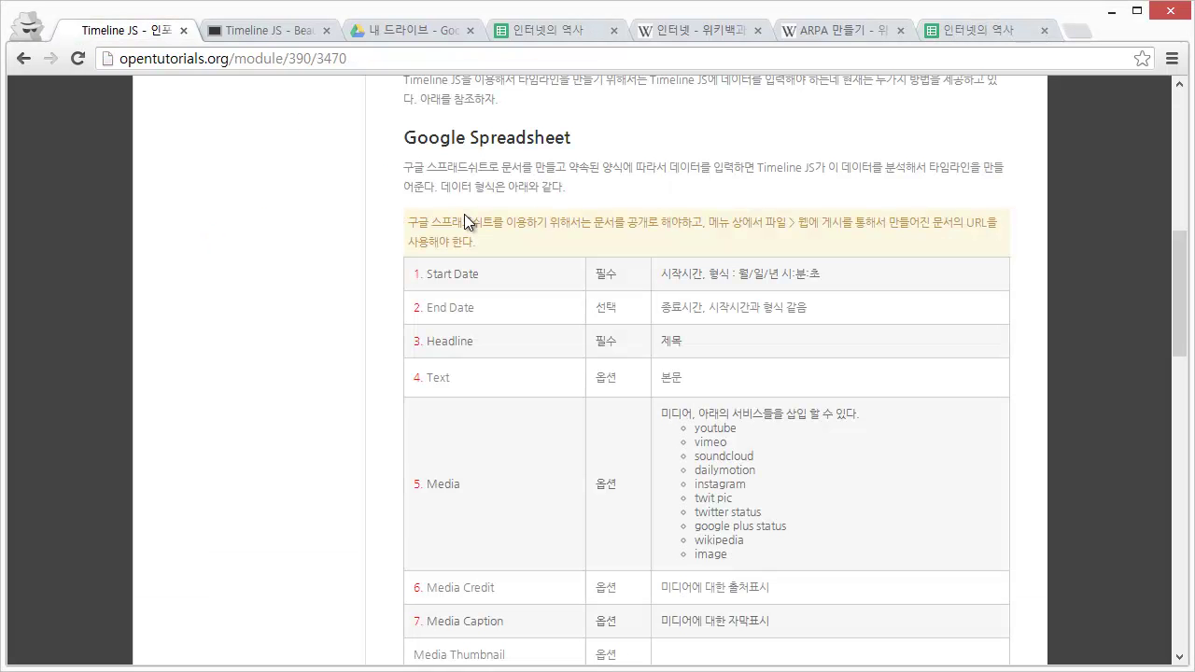
scroll(464, 214, up, 10)
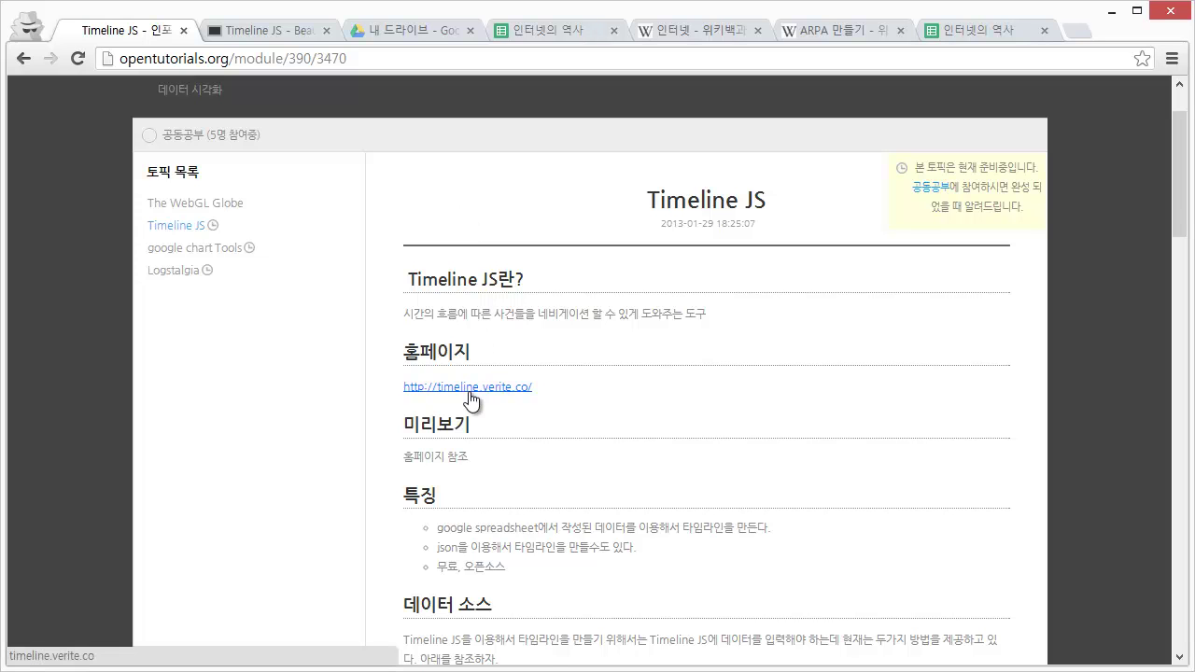
click(283, 26)
scroll(517, 171, up, 2)
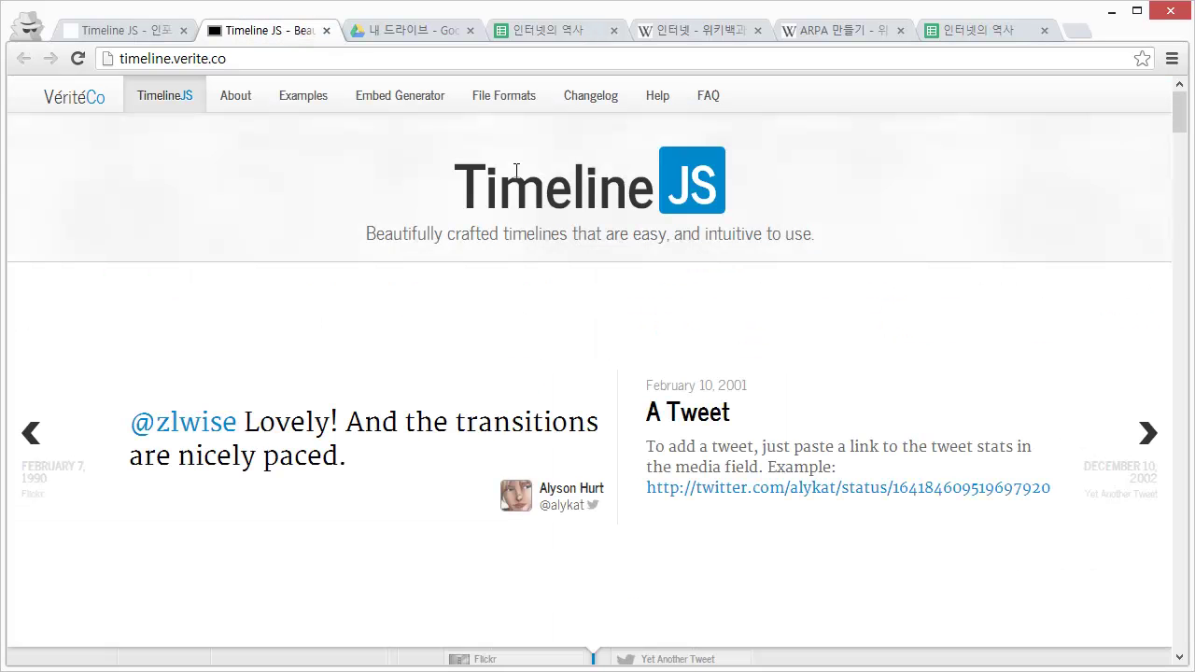
drag(1178, 117, 1174, 302)
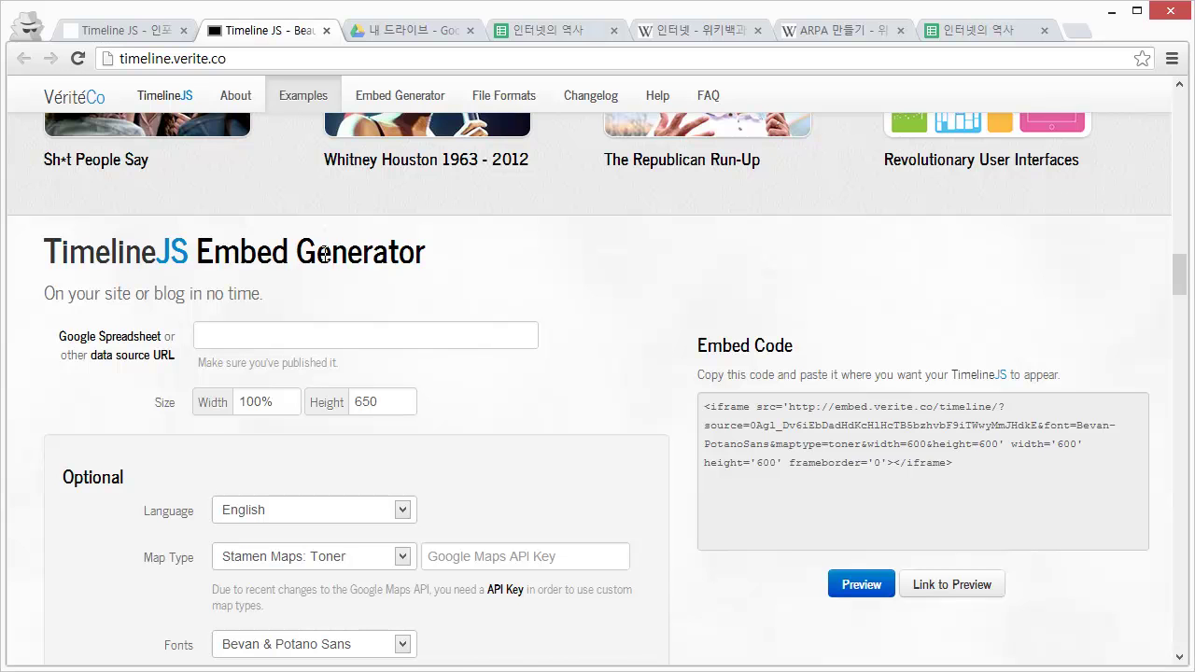
scroll(401, 254, down, 1)
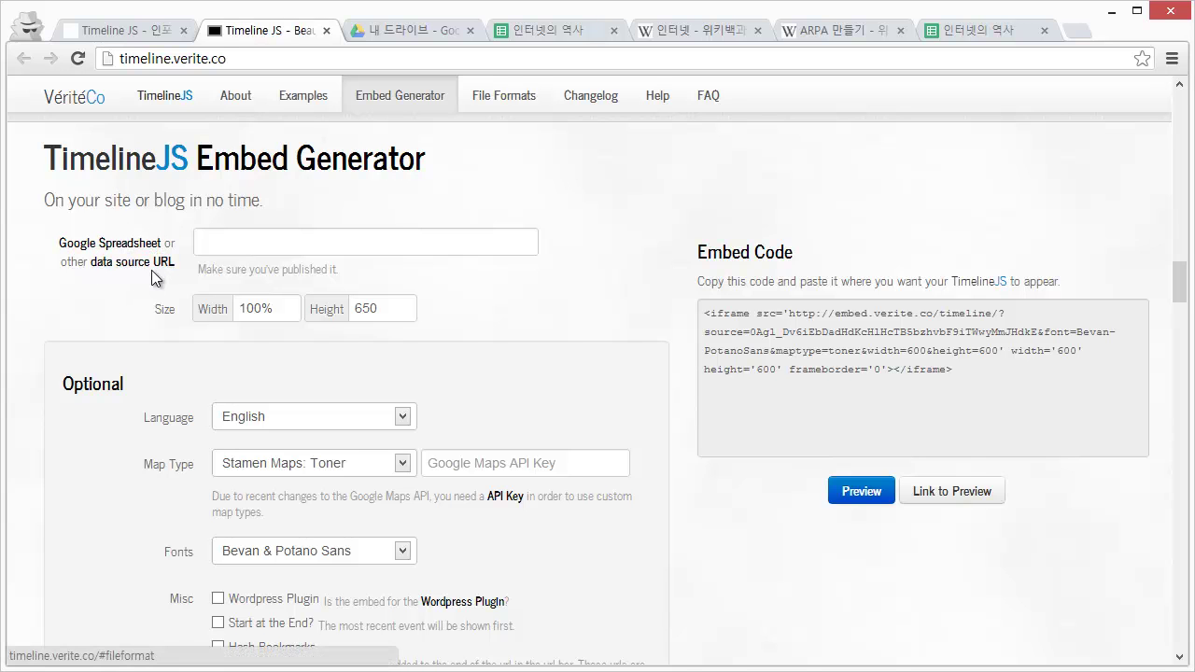
Paste the published spreadsheet link into the Embed Generator's Google Spreadsheet URL field
click(244, 243)
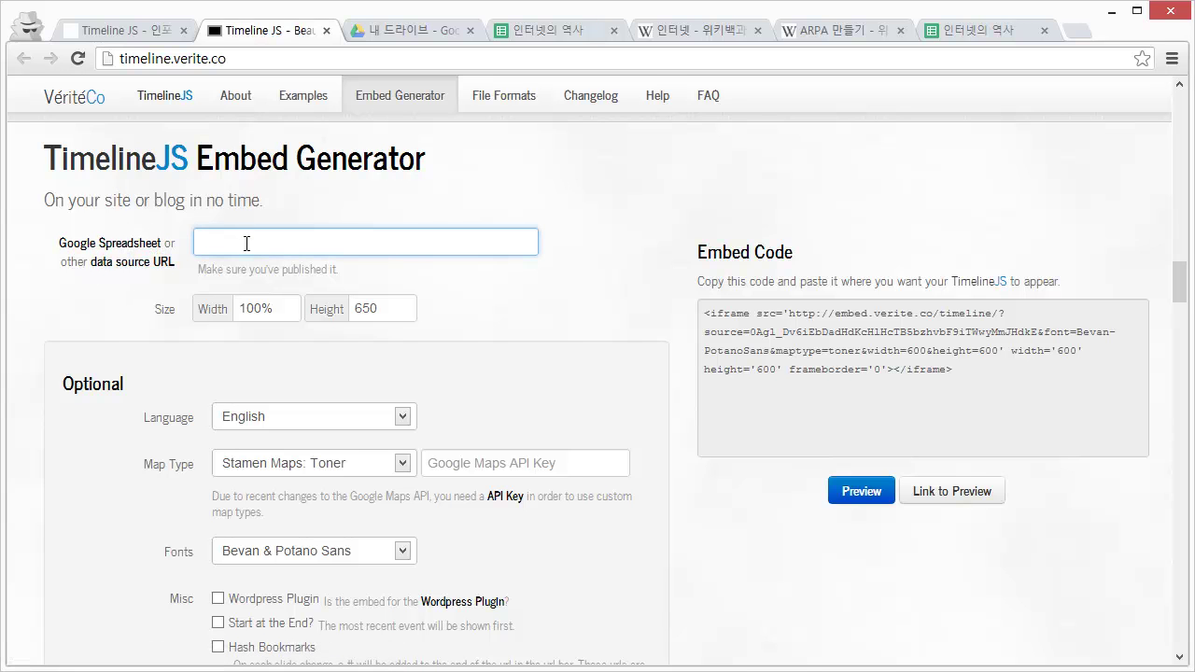
key(ctrl+v)
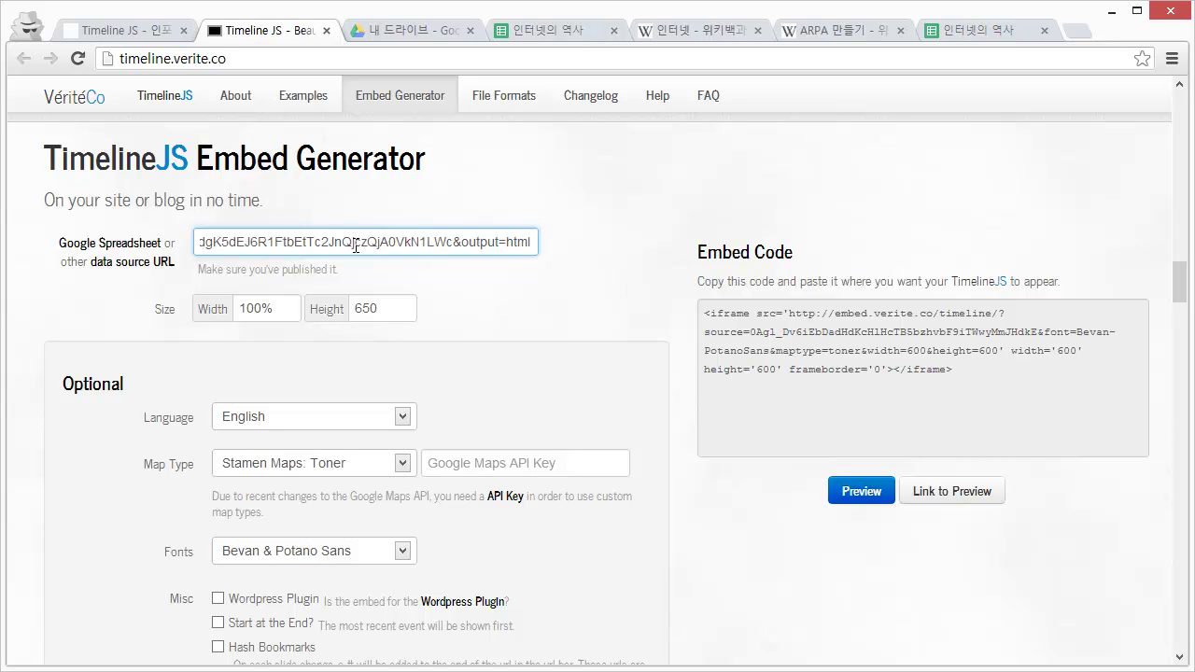
click(967, 36)
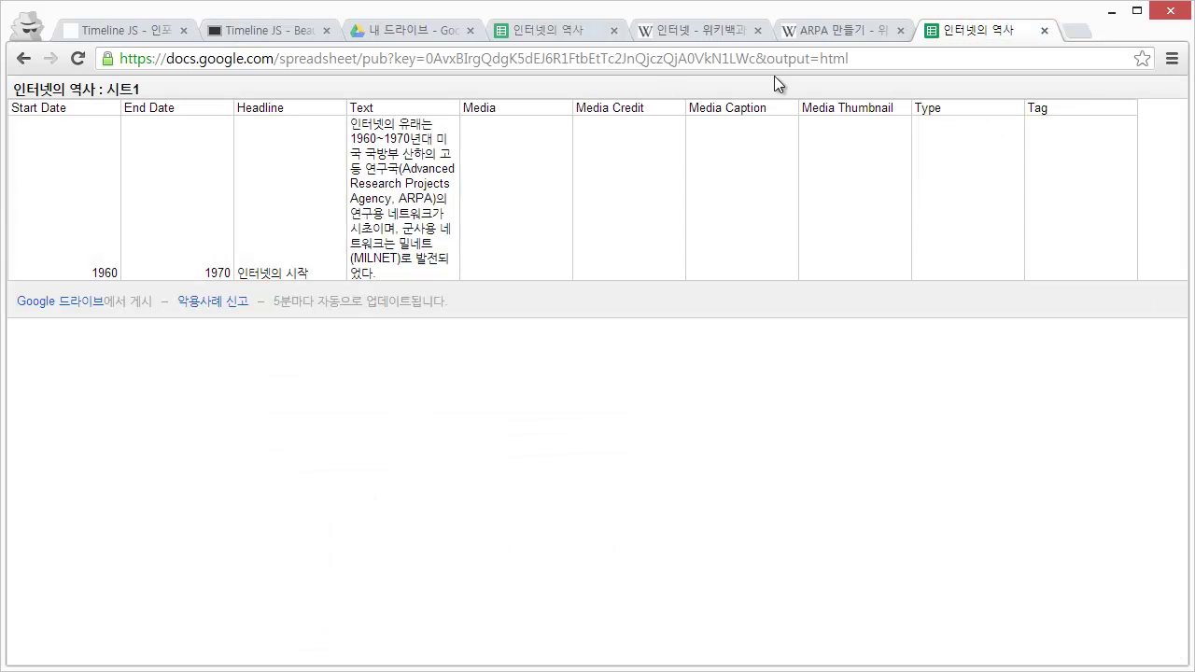
click(568, 31)
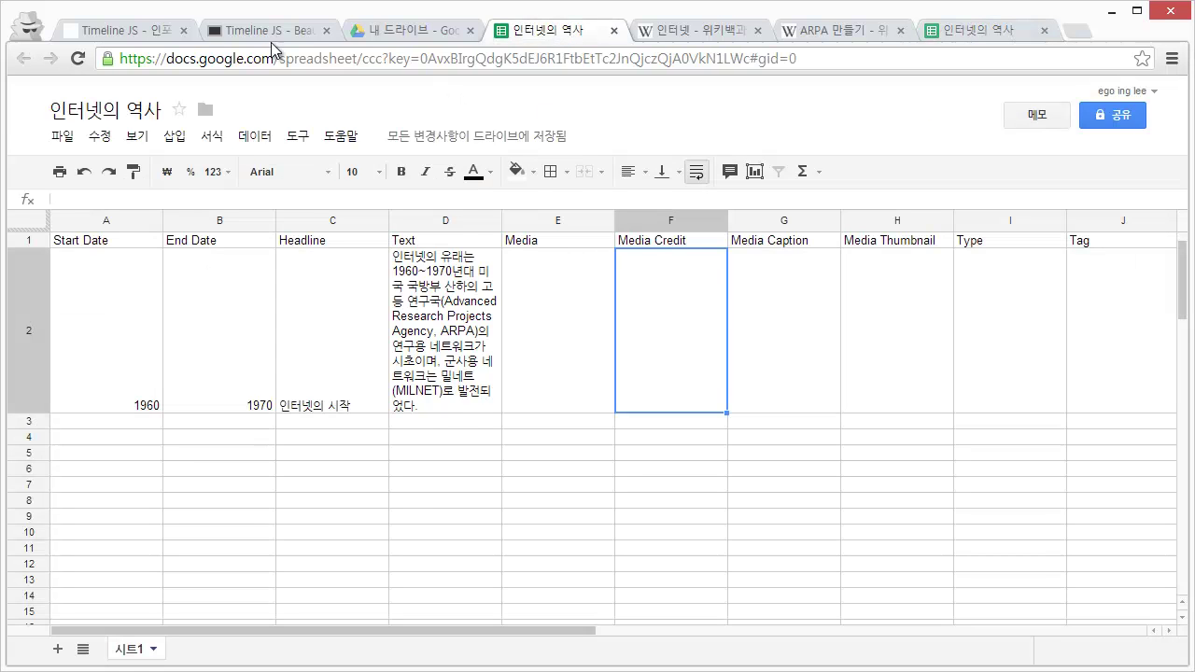
click(140, 33)
click(246, 37)
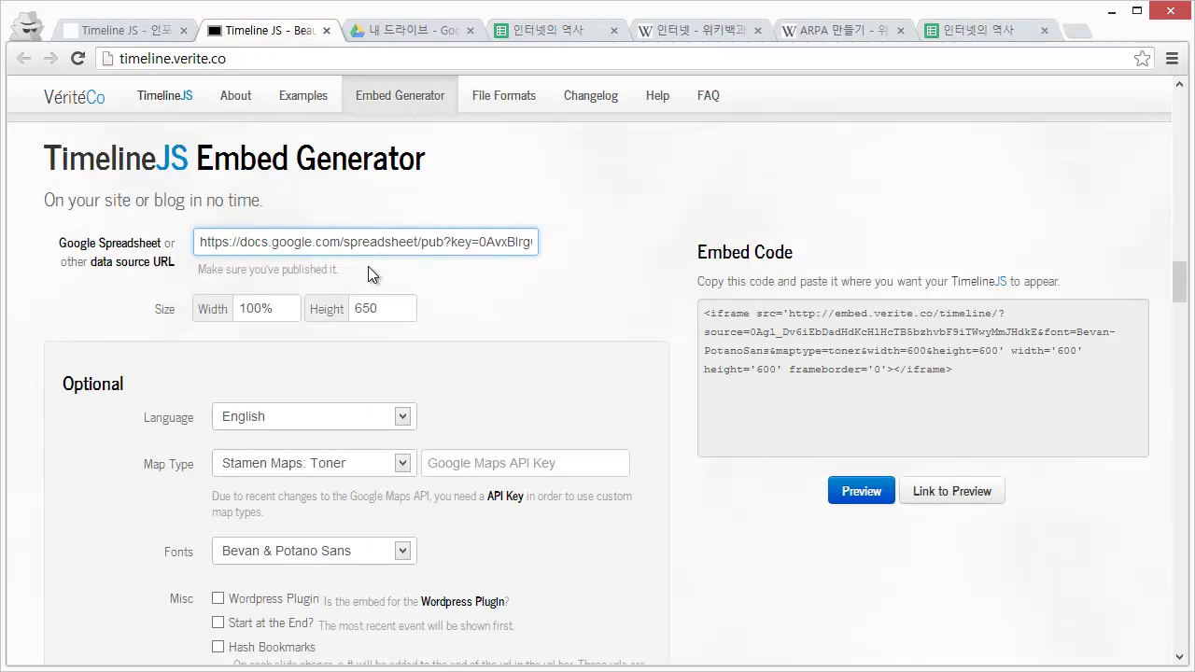
key(ctrl+v)
Preview the generated 1960–1970 인터넷의 시작 timeline, then return to the Wikipedia 인터넷 article
scroll(463, 278, down, 2)
scroll(373, 252, up, 1)
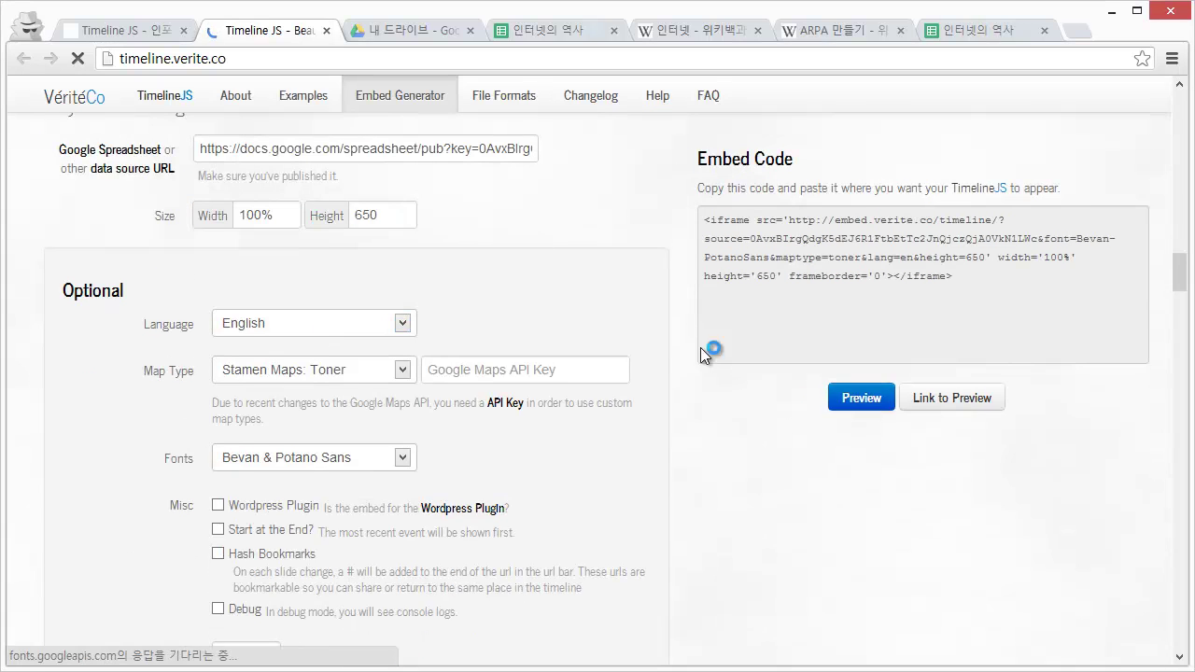
click(864, 407)
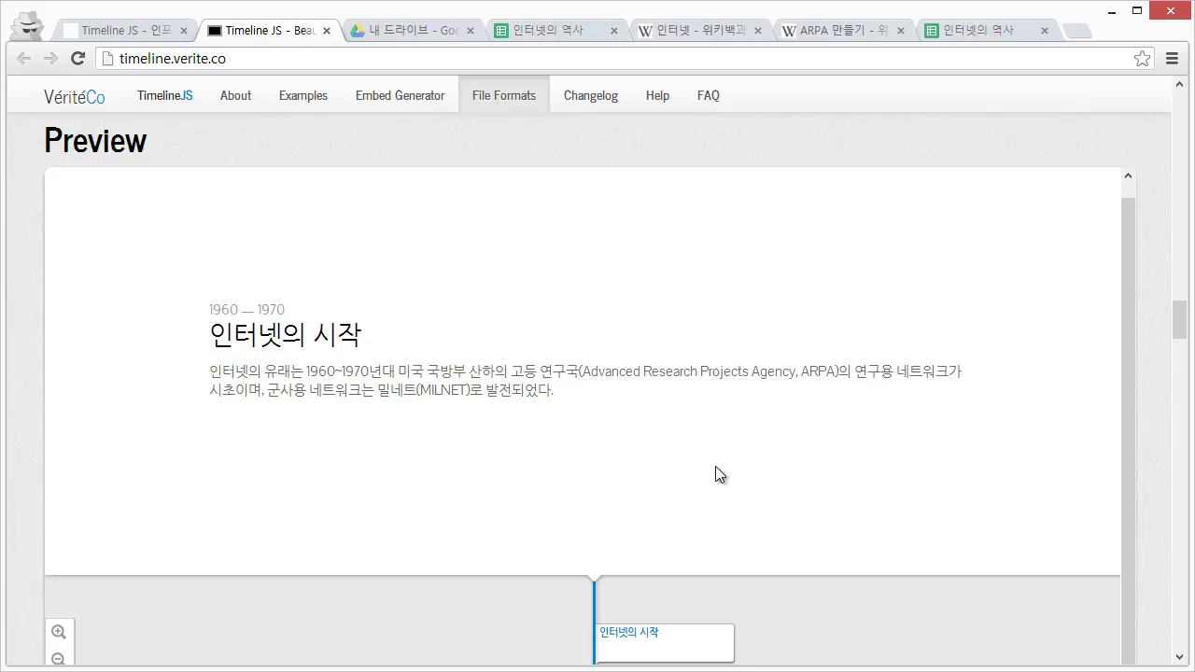
scroll(721, 466, down, 1)
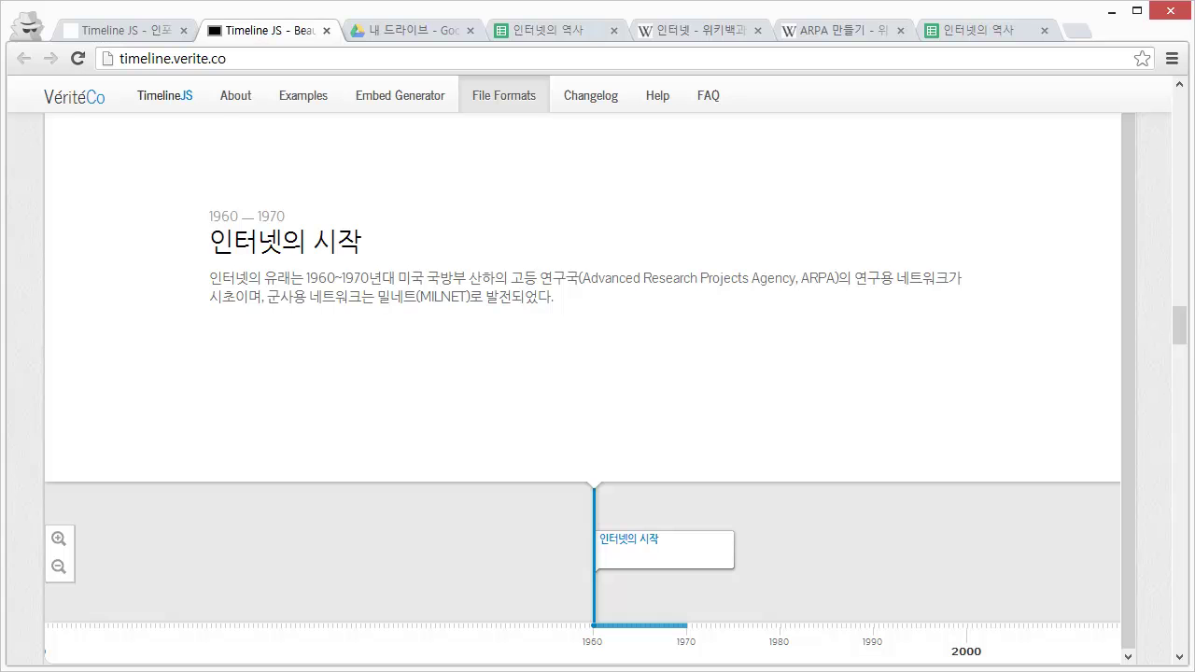
key(ctrl+5)
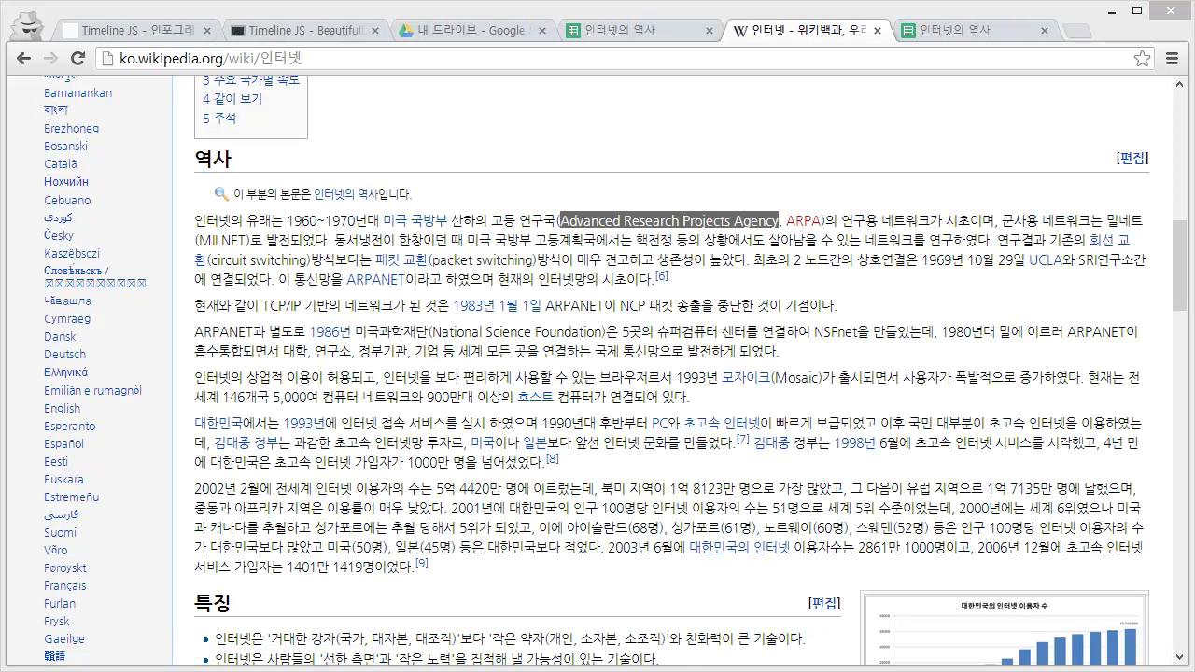
Search Google Images in an incognito tab for 'Advanced Research Projects Agency'
click(595, 222)
mouse_move(562, 221)
mouse_down()
mouse_move(774, 221)
mouse_move(563, 224)
mouse_up()
key(ctrl+c)
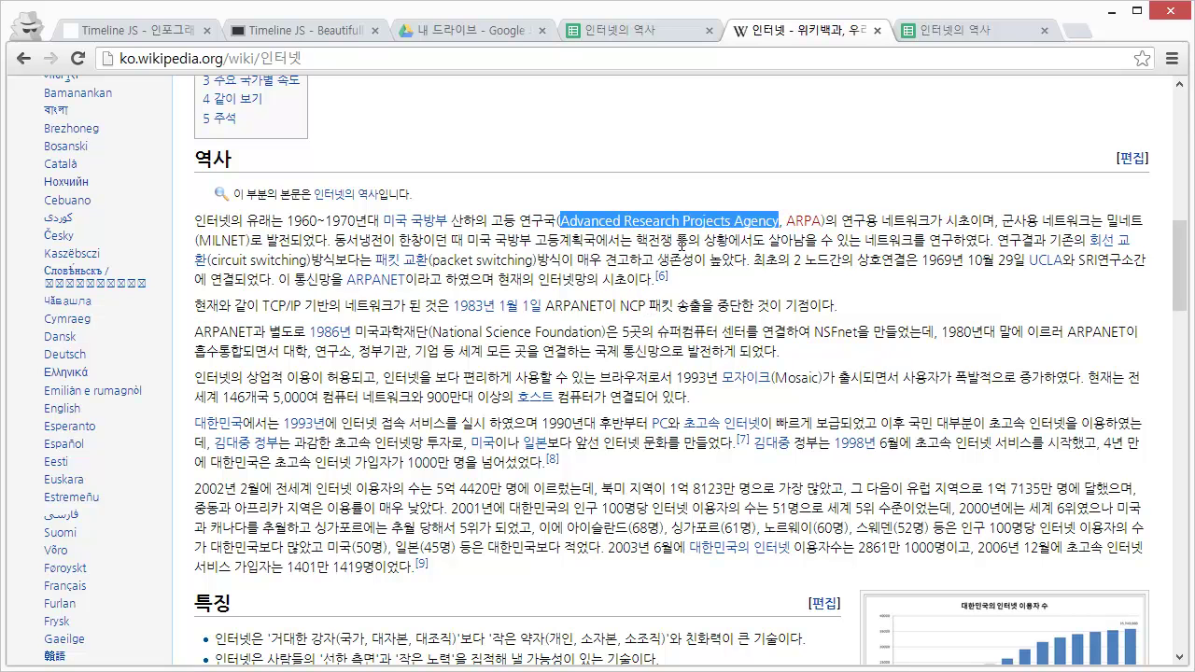
click(1077, 38)
text(imag)
key(Return)
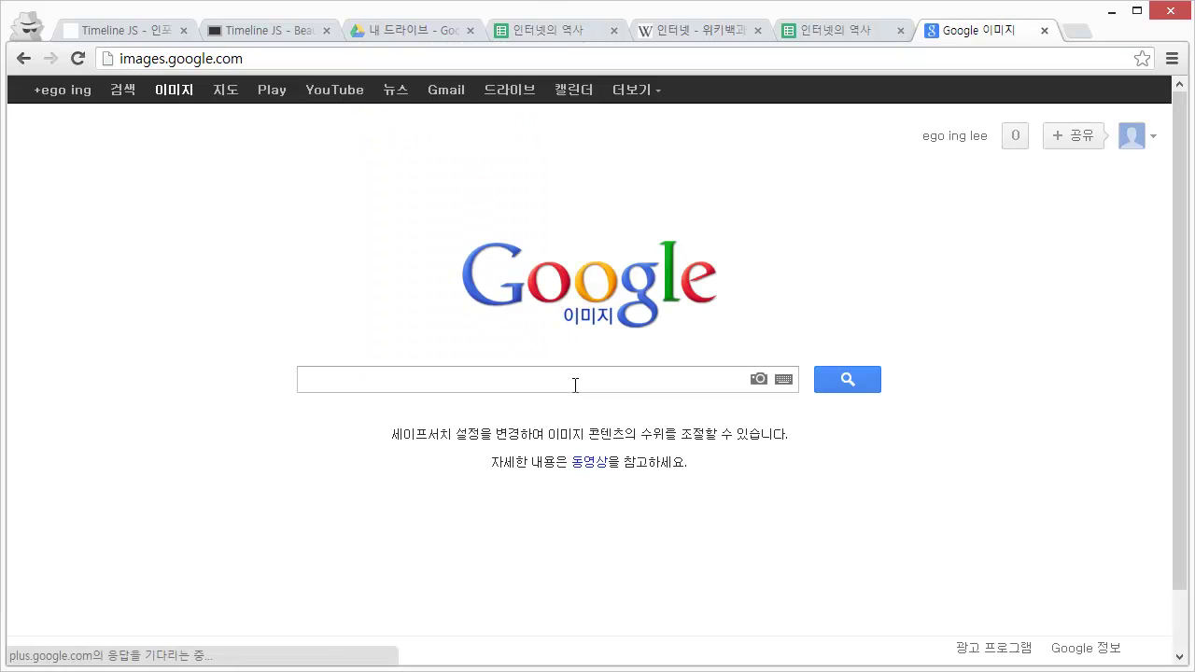
key(ctrl+v)
click(834, 381)
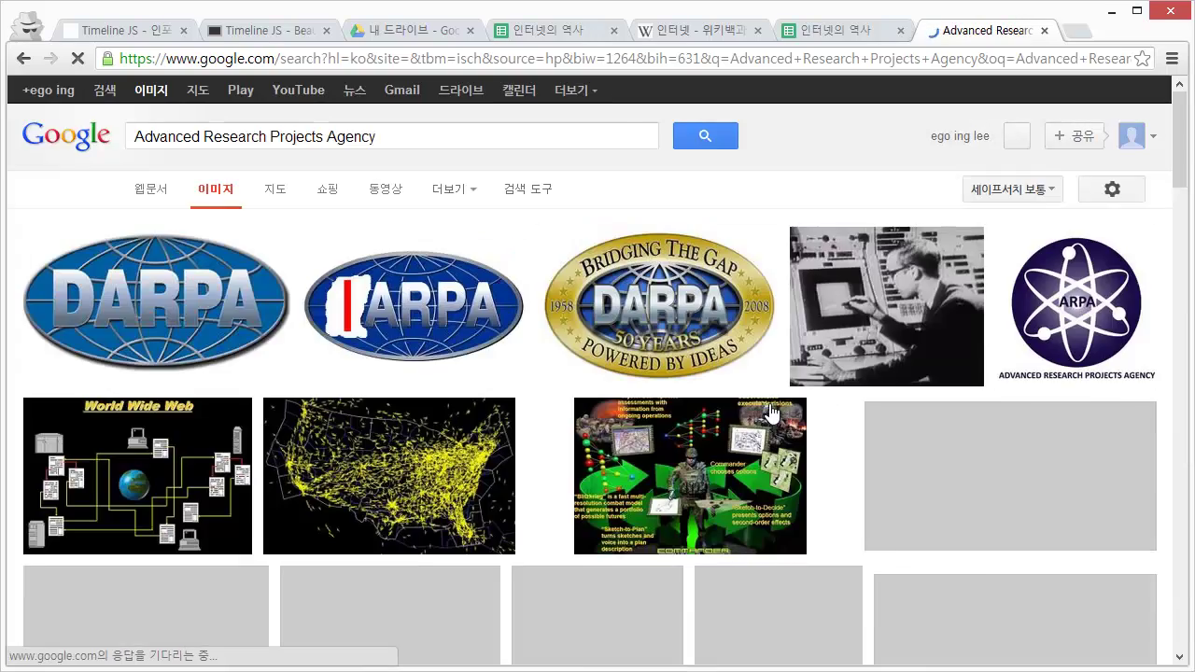
Browse the results, then refine the image search by adding 'internet' to the query
scroll(885, 273, down, 5)
scroll(885, 273, down, 3)
scroll(885, 273, down, 3)
scroll(885, 273, down, 4)
scroll(887, 271, down, 4)
scroll(887, 271, up, 10)
scroll(887, 271, up, 5)
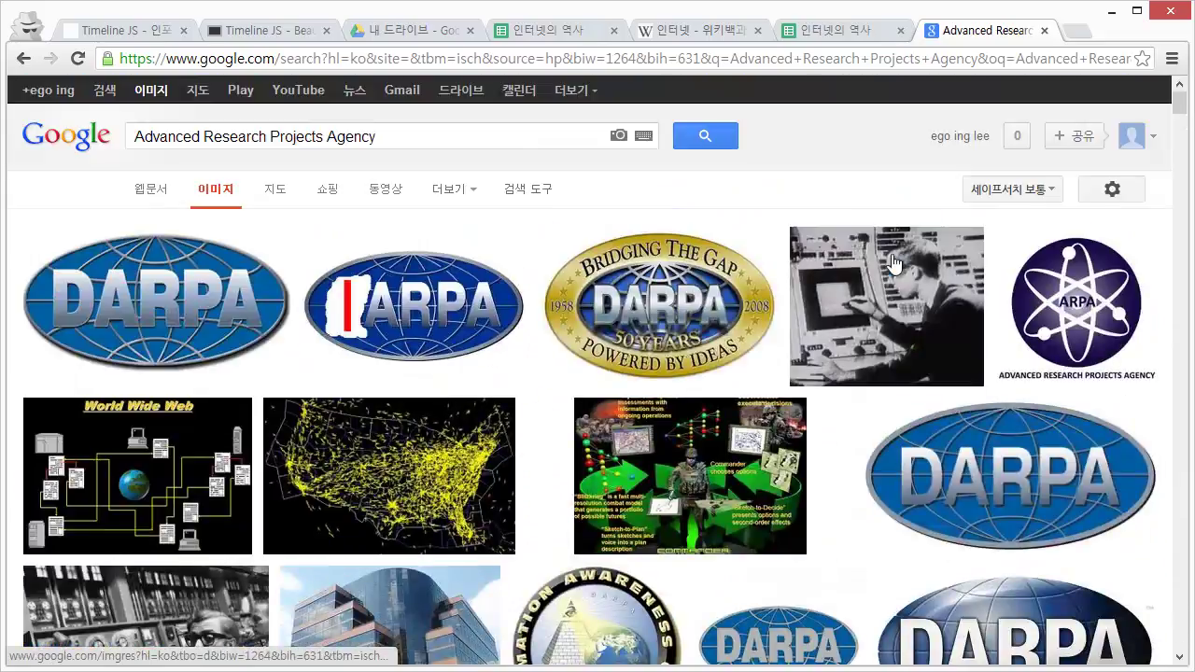
scroll(466, 147, down, 8)
scroll(466, 148, up, 10)
click(455, 137)
text(internet)
key(Return)
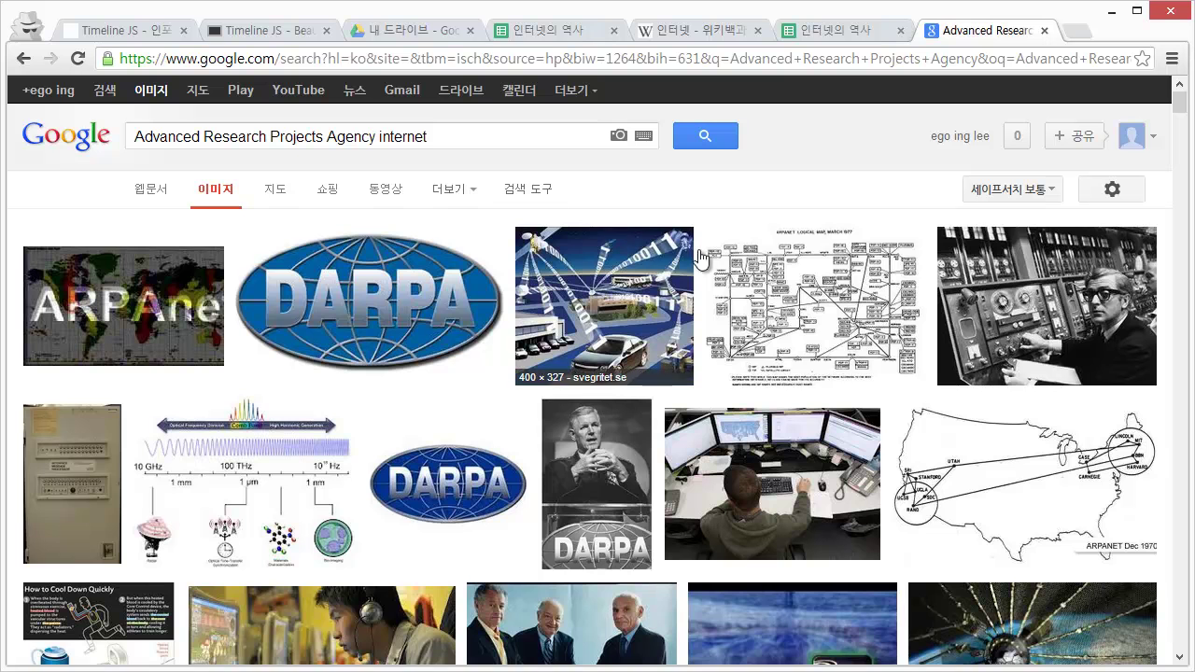
Copy the console photo's image URL and paste it into Media cell E2 of the spreadsheet
click(1072, 314)
right_click(364, 385)
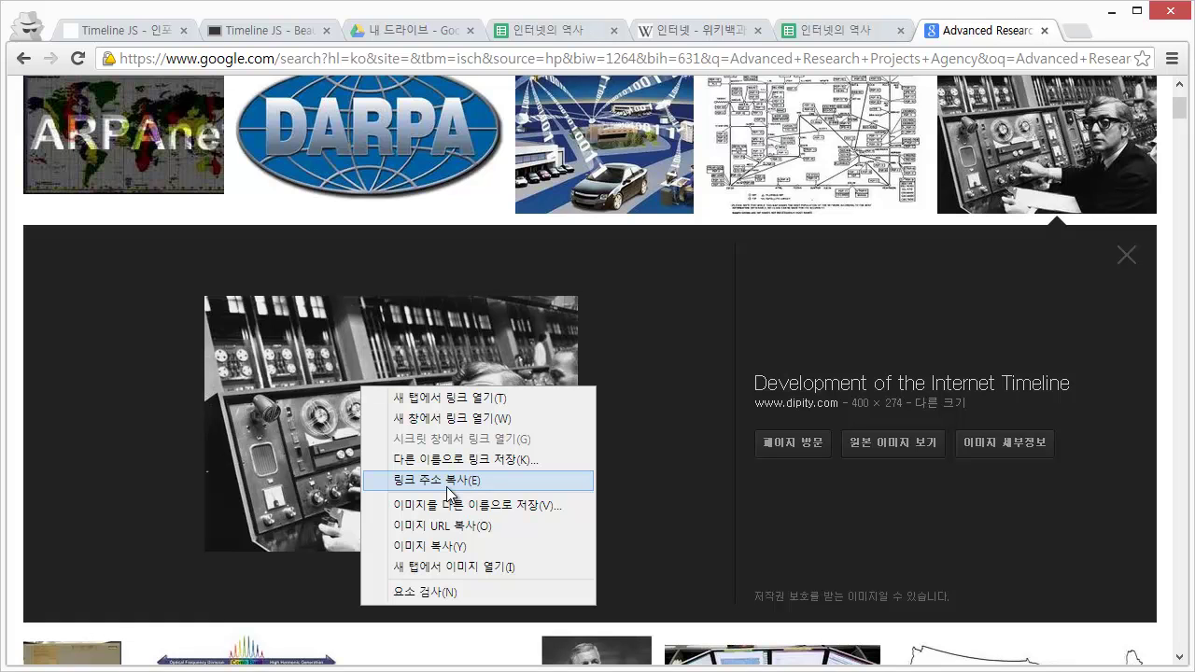
click(469, 526)
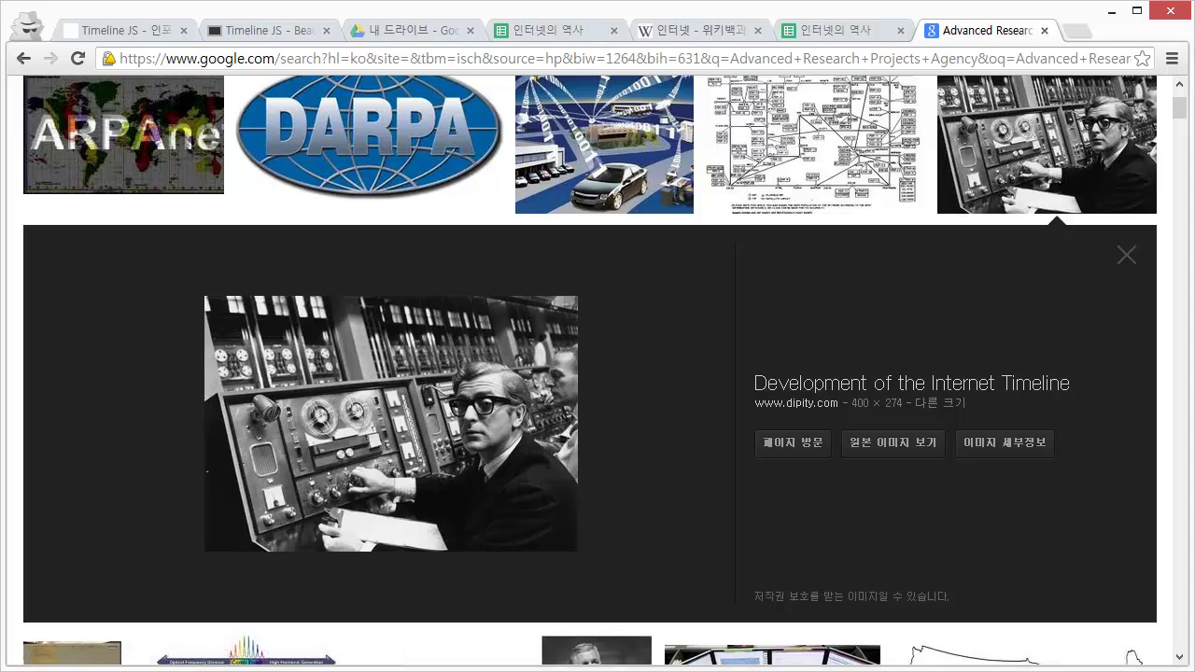
key(ctrl+4)
click(577, 328)
double_click(569, 273)
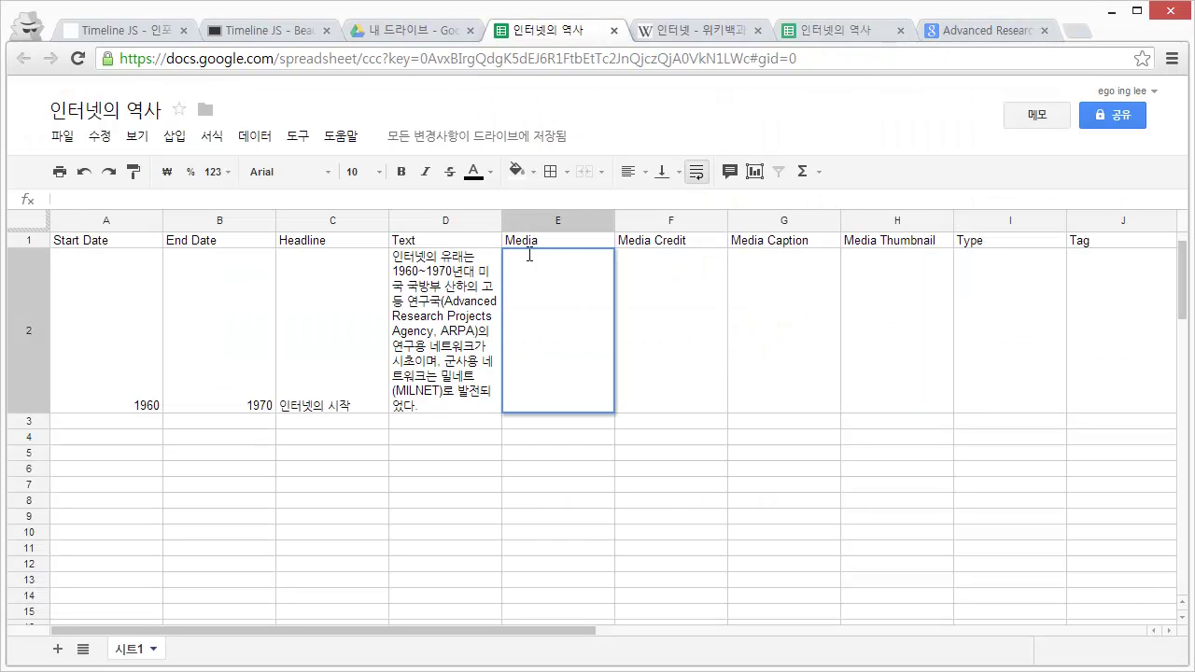
key(ctrl+v)
click(661, 501)
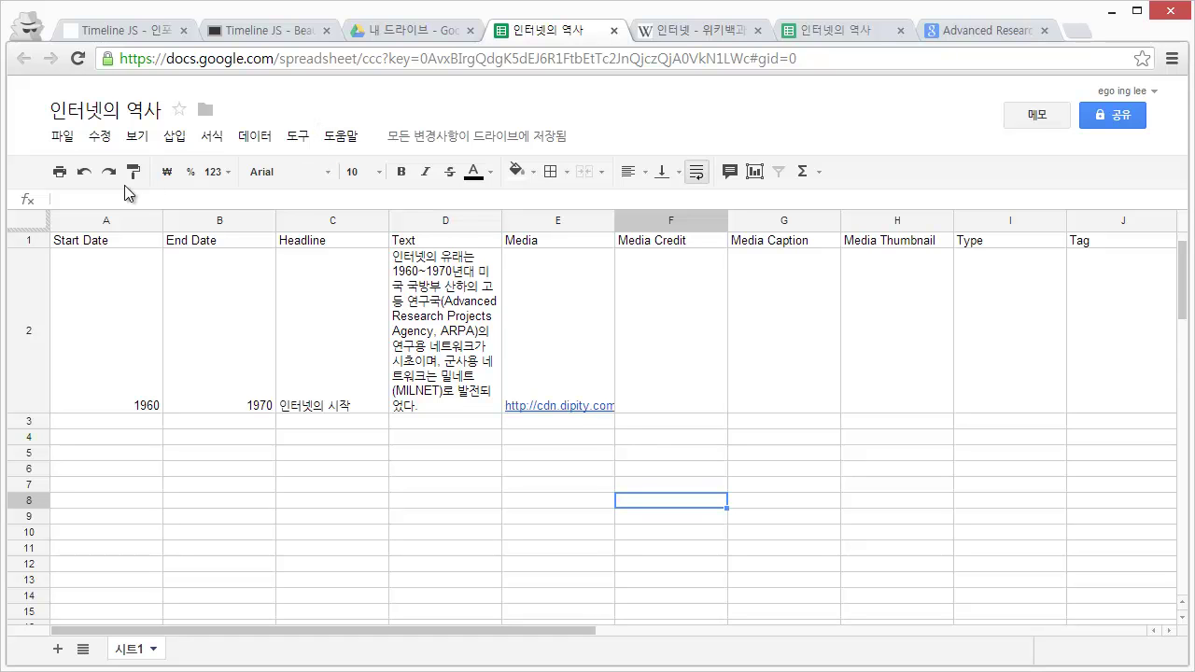
Preview the timeline on the Embed Generator to check the console photo on the 인터넷의 시작 slide
click(111, 33)
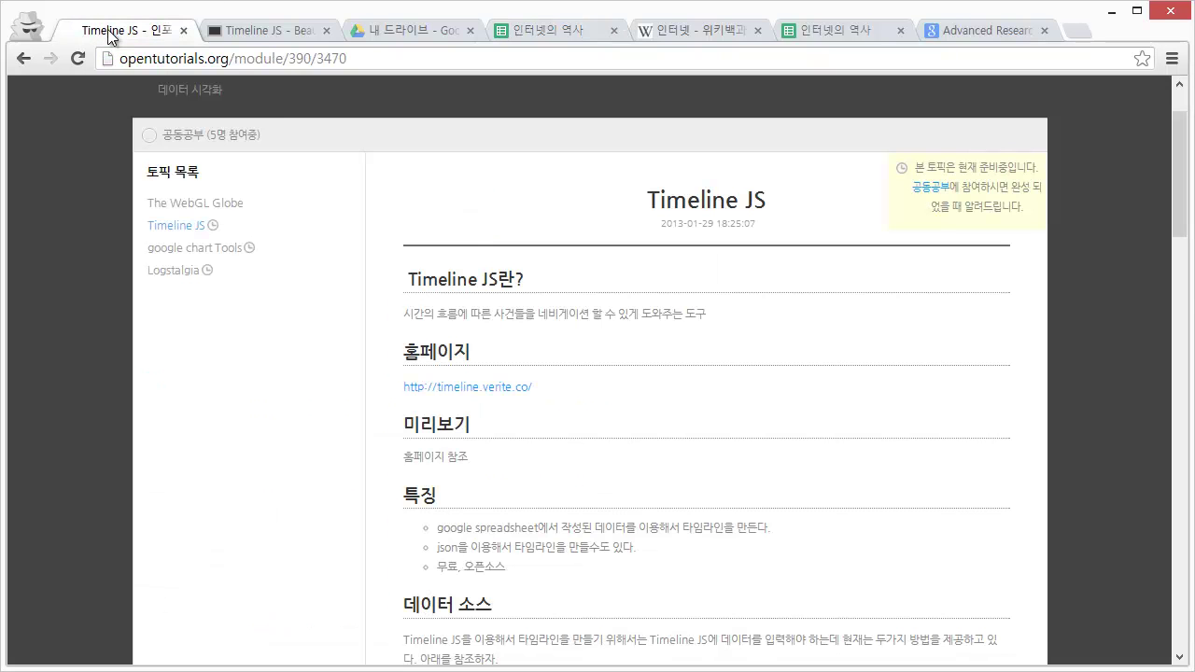
click(224, 30)
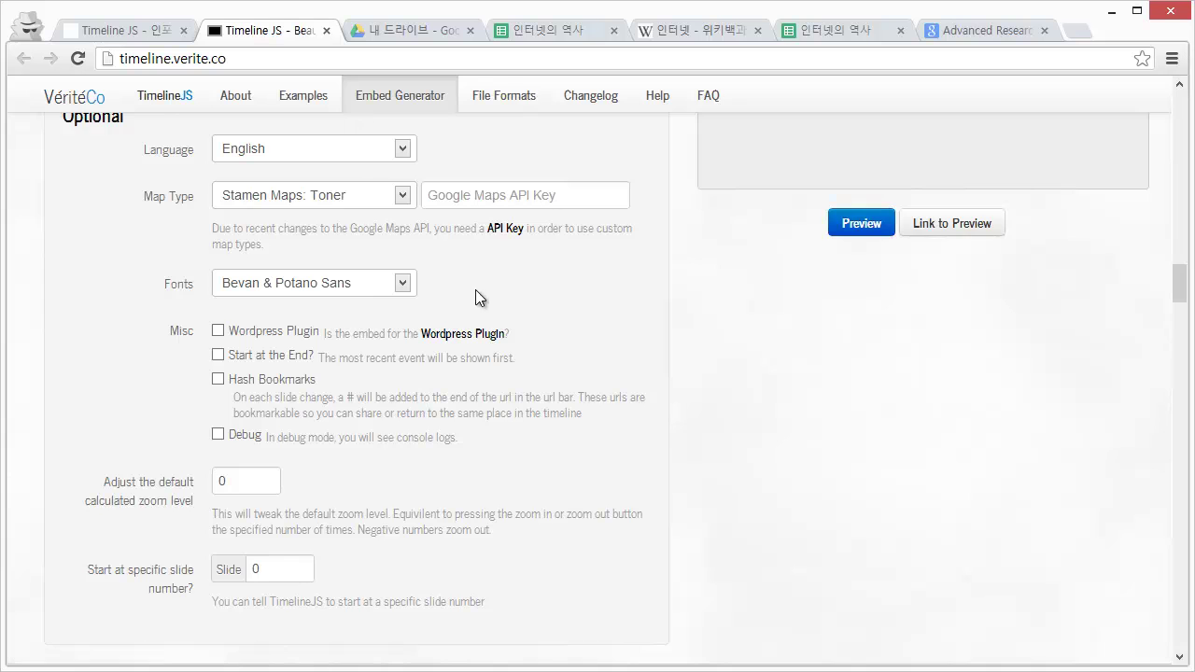
scroll(478, 289, up, 7)
scroll(493, 285, down, 7)
scroll(722, 247, up, 1)
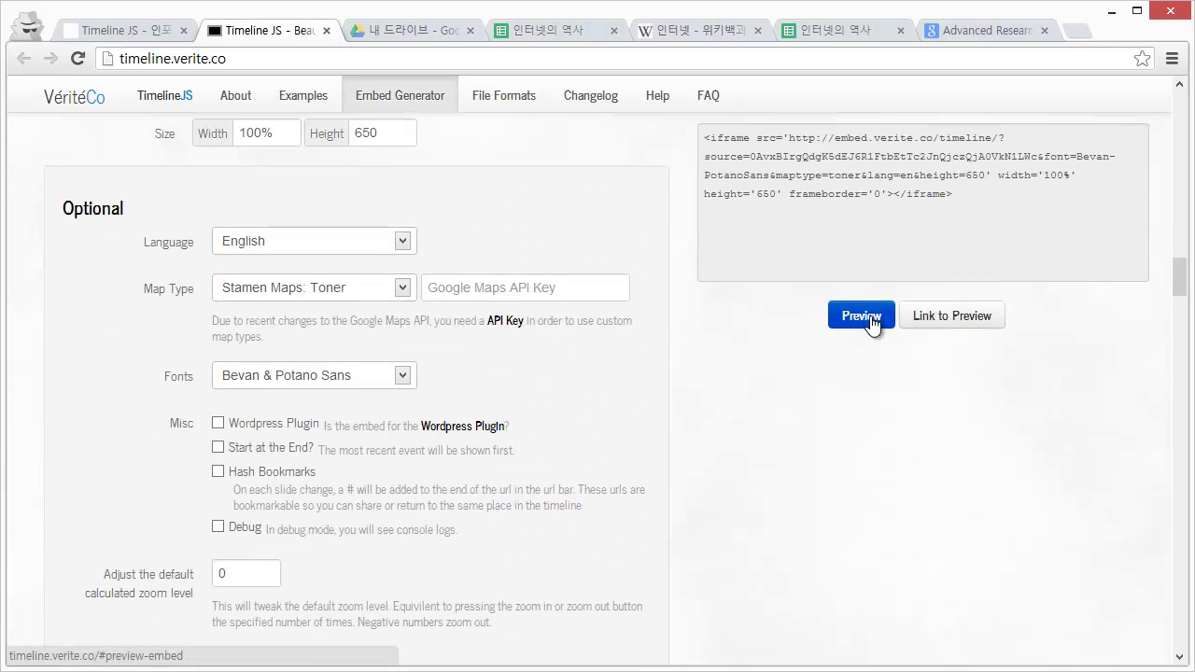
click(863, 316)
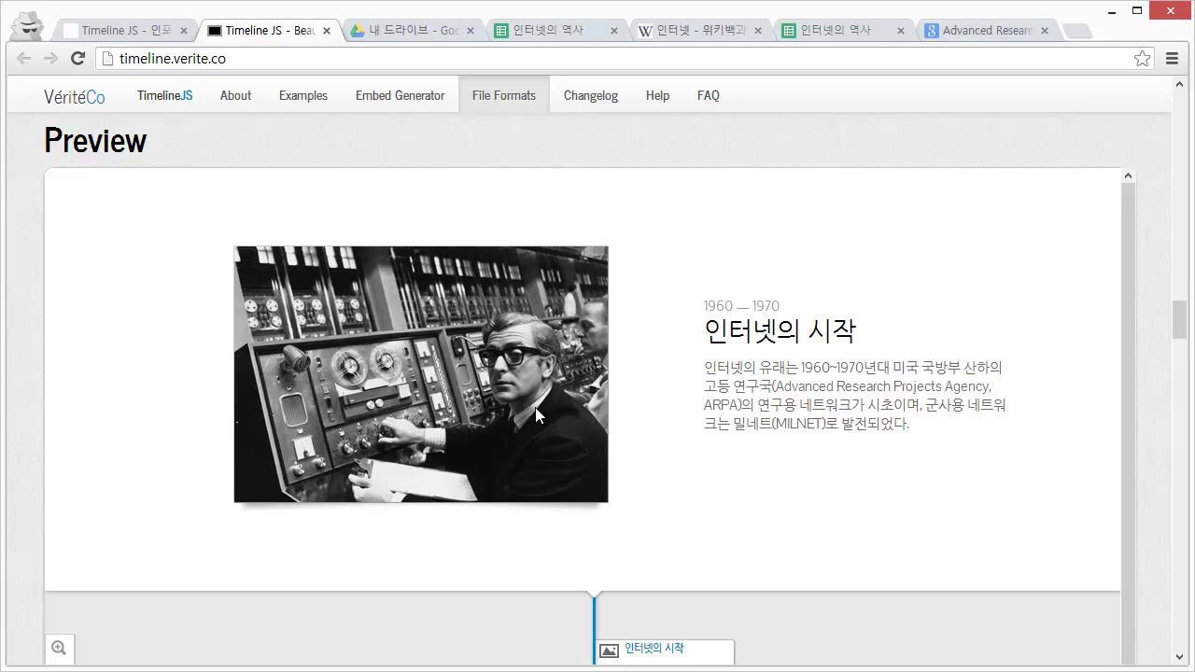
scroll(535, 407, down, 1)
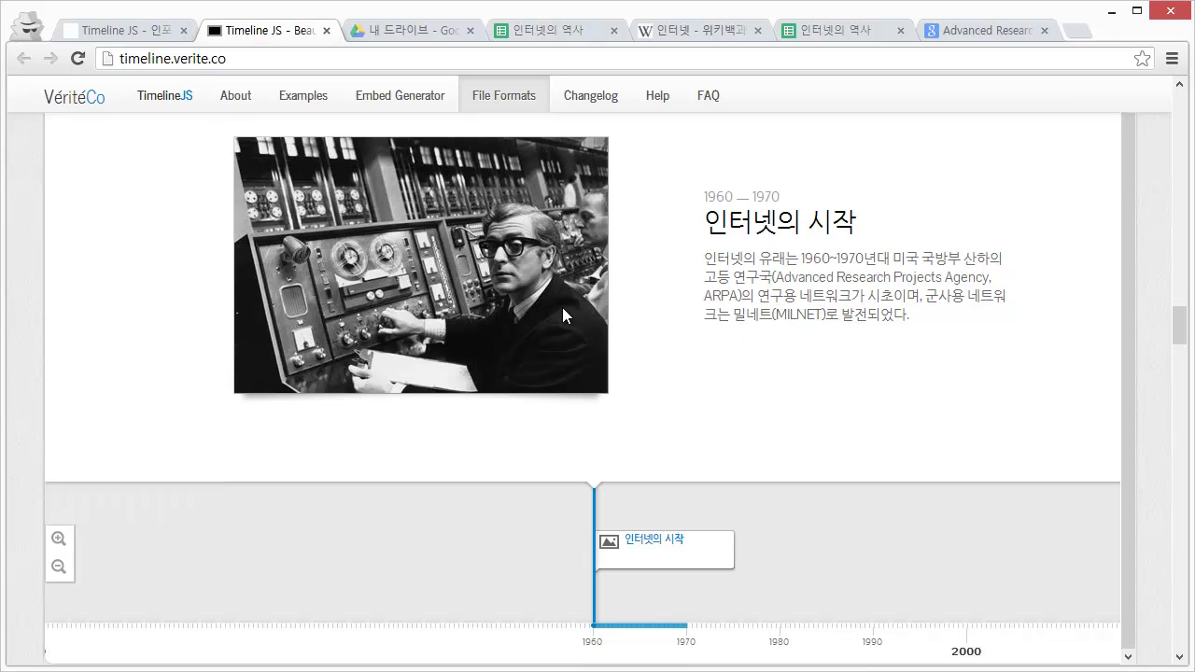
scroll(563, 287, up, 1)
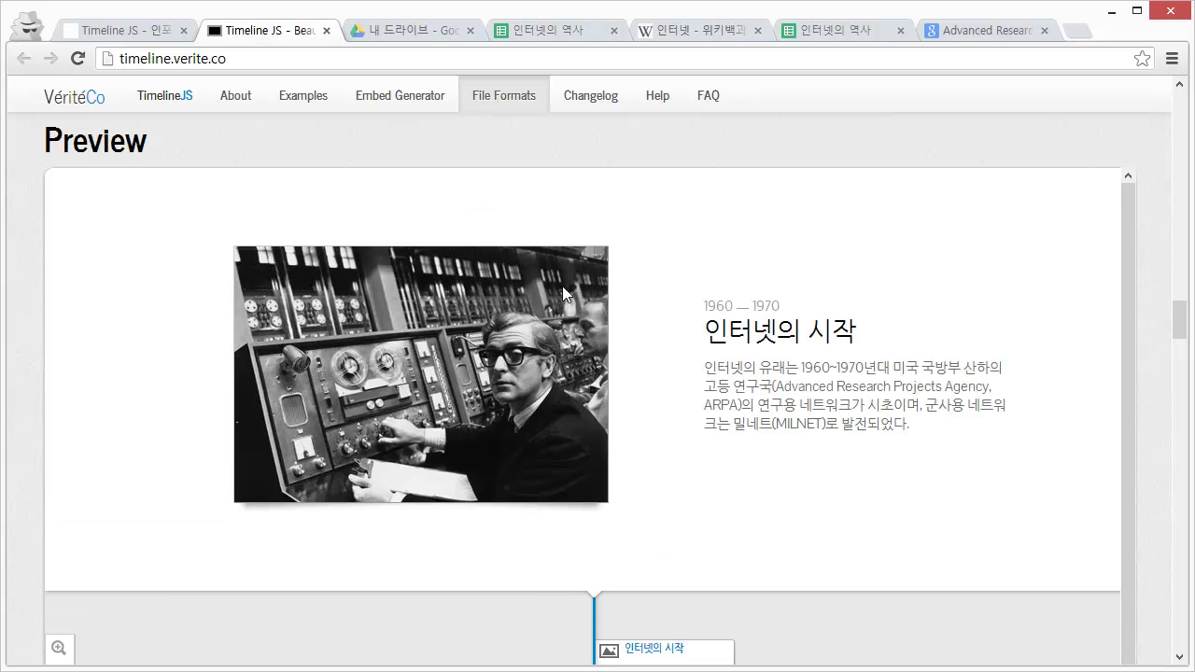
scroll(562, 286, down, 1)
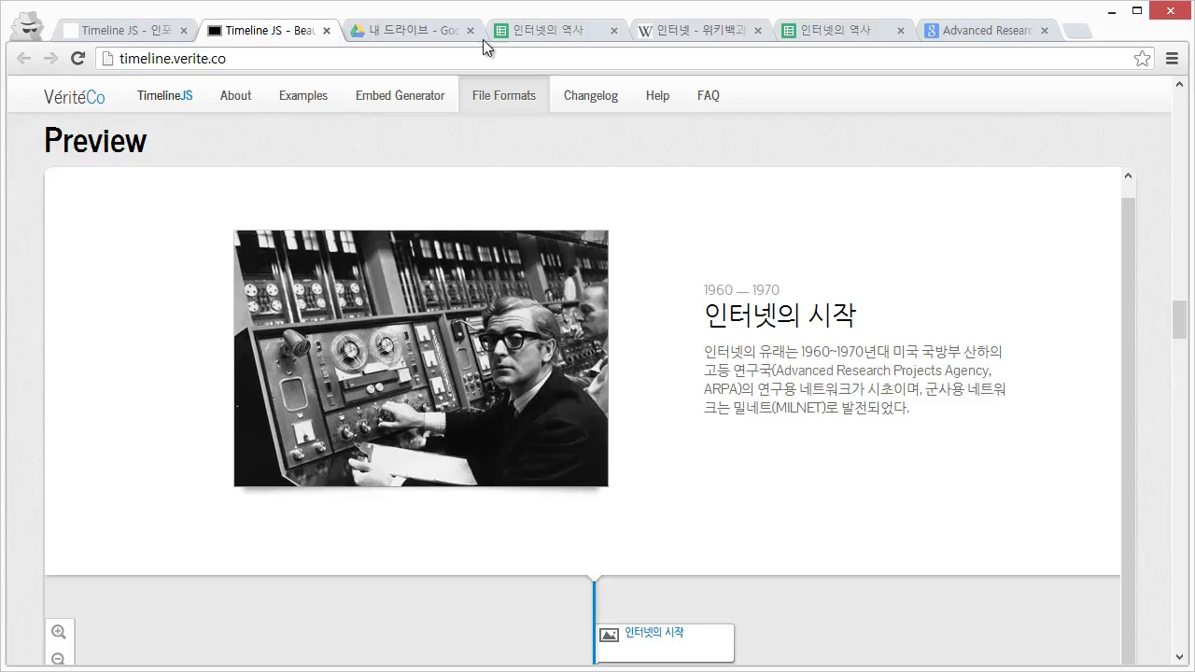
click(564, 33)
click(674, 344)
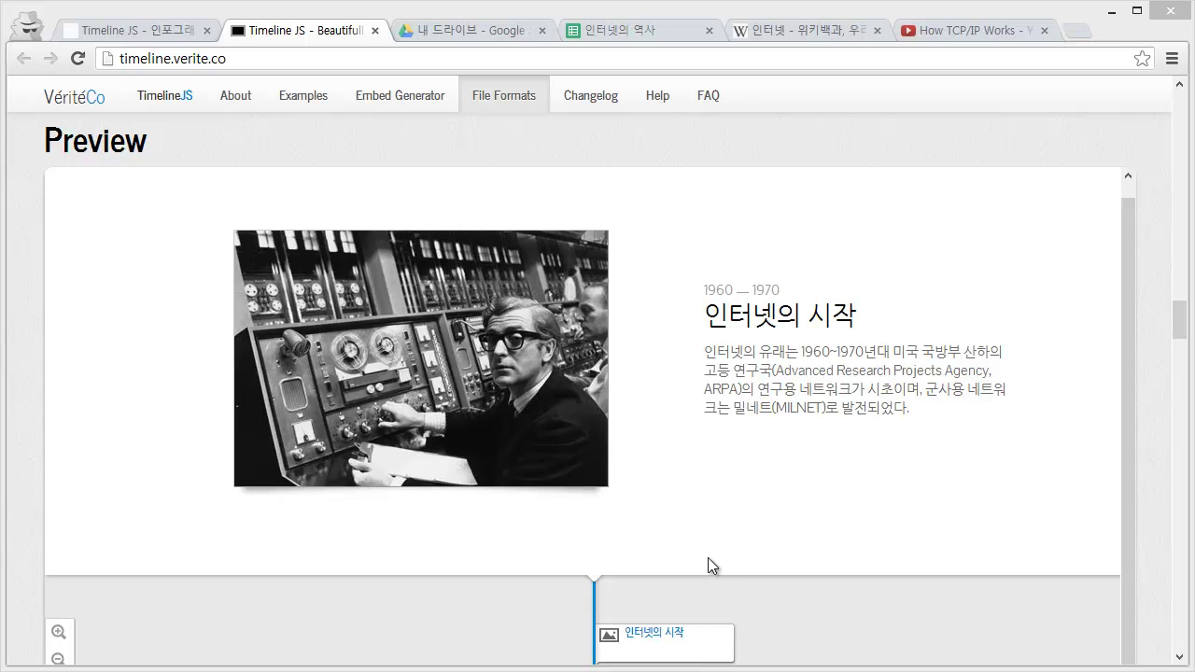
Enter the TCP/IP event's start date 1/1983 in cell A3, checking Wikipedia for the date
click(617, 33)
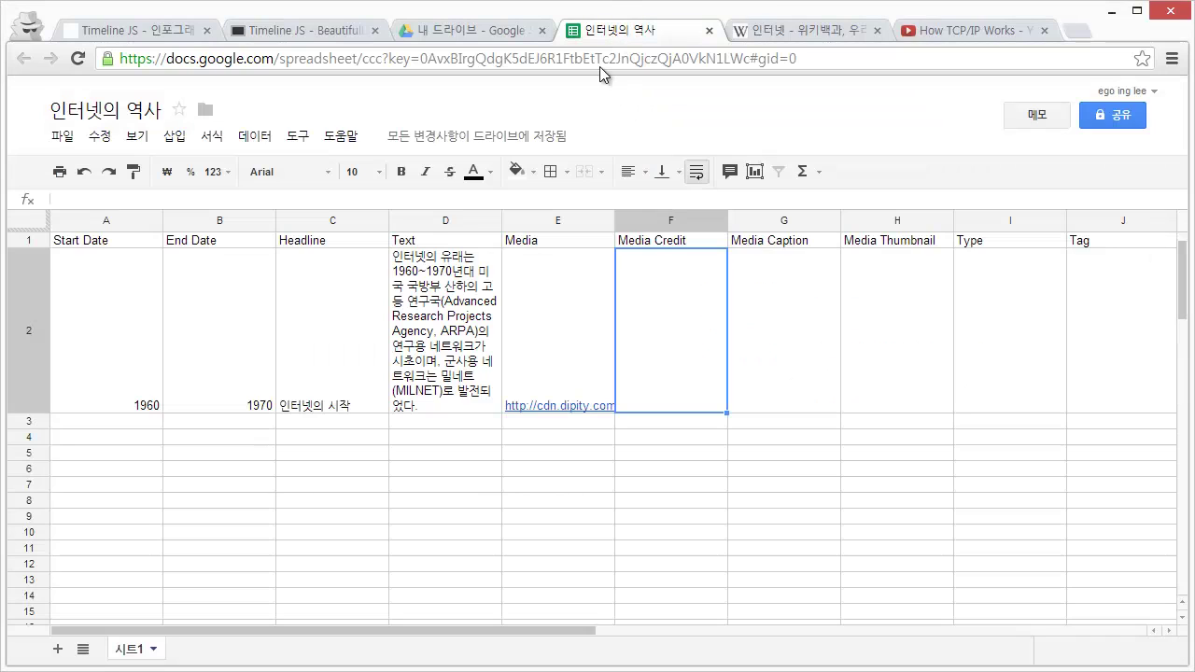
click(150, 404)
click(147, 422)
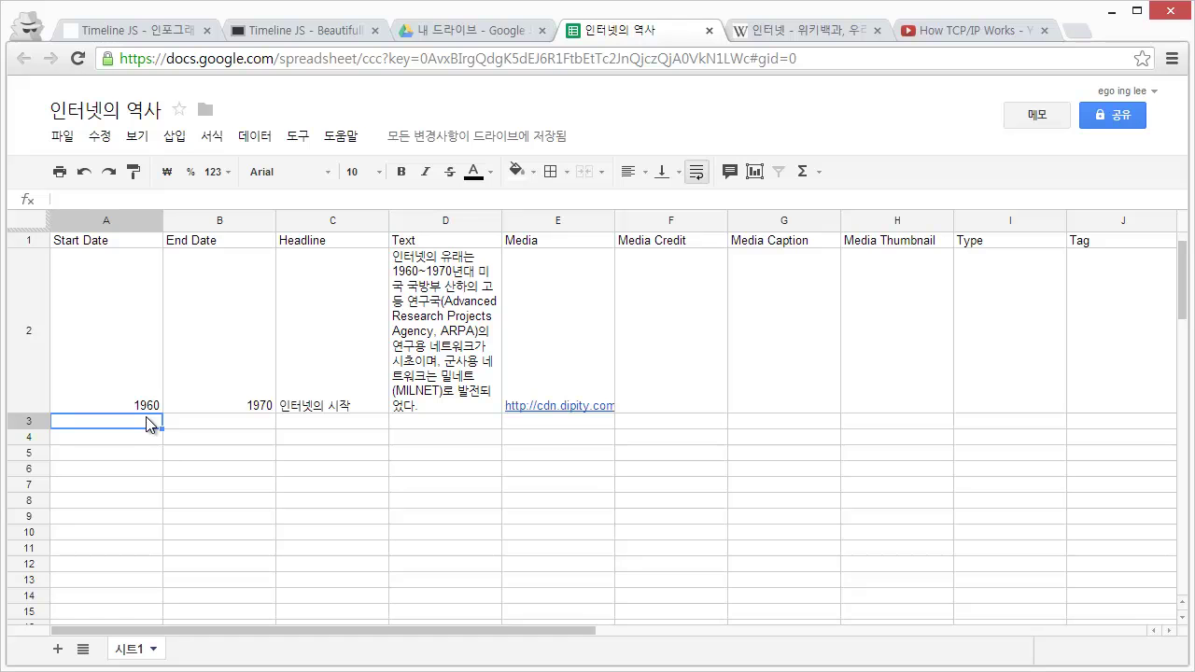
click(815, 29)
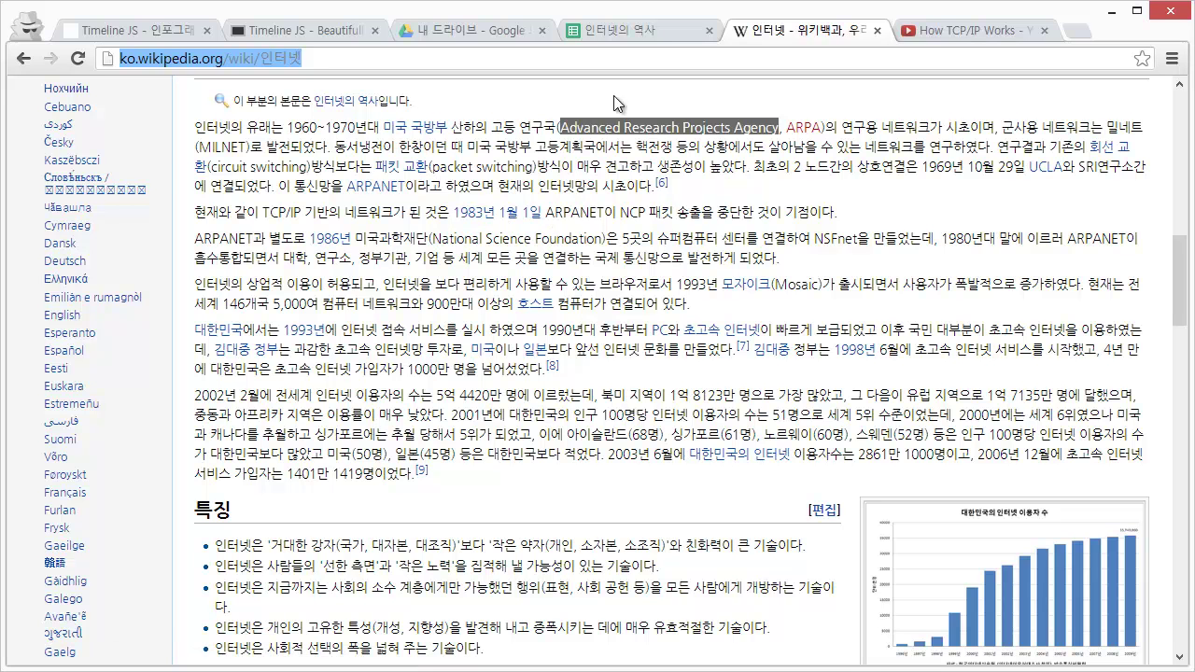
click(598, 30)
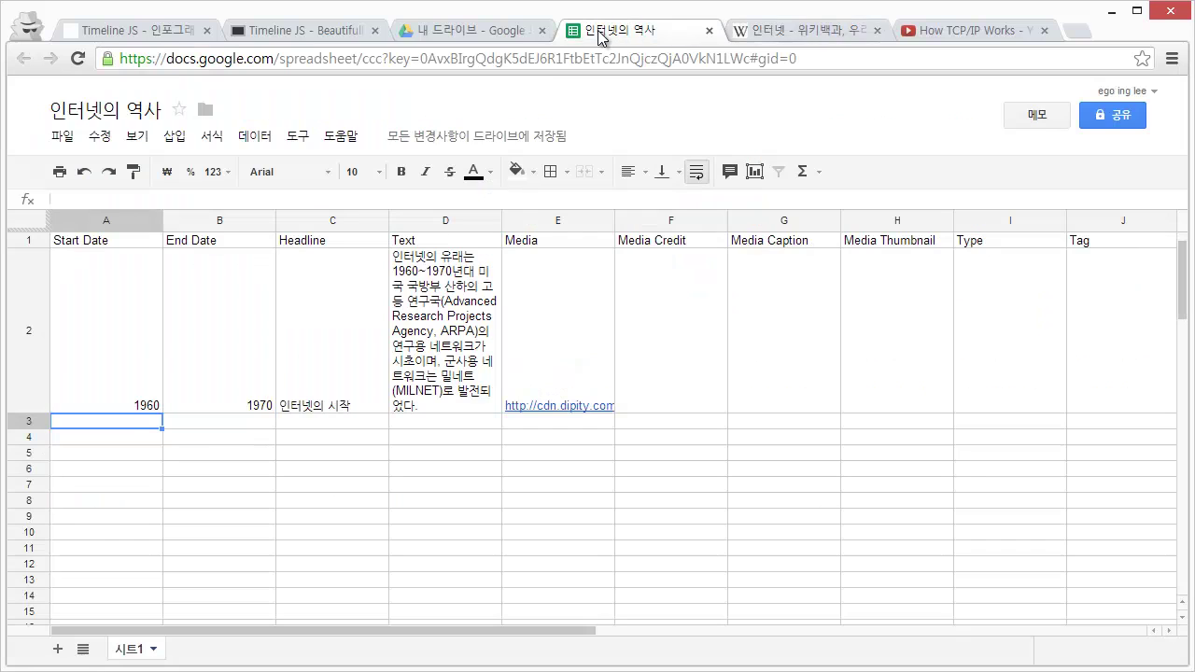
double_click(131, 422)
text(19)
key(BackSpace)
key(BackSpace)
text(1/)
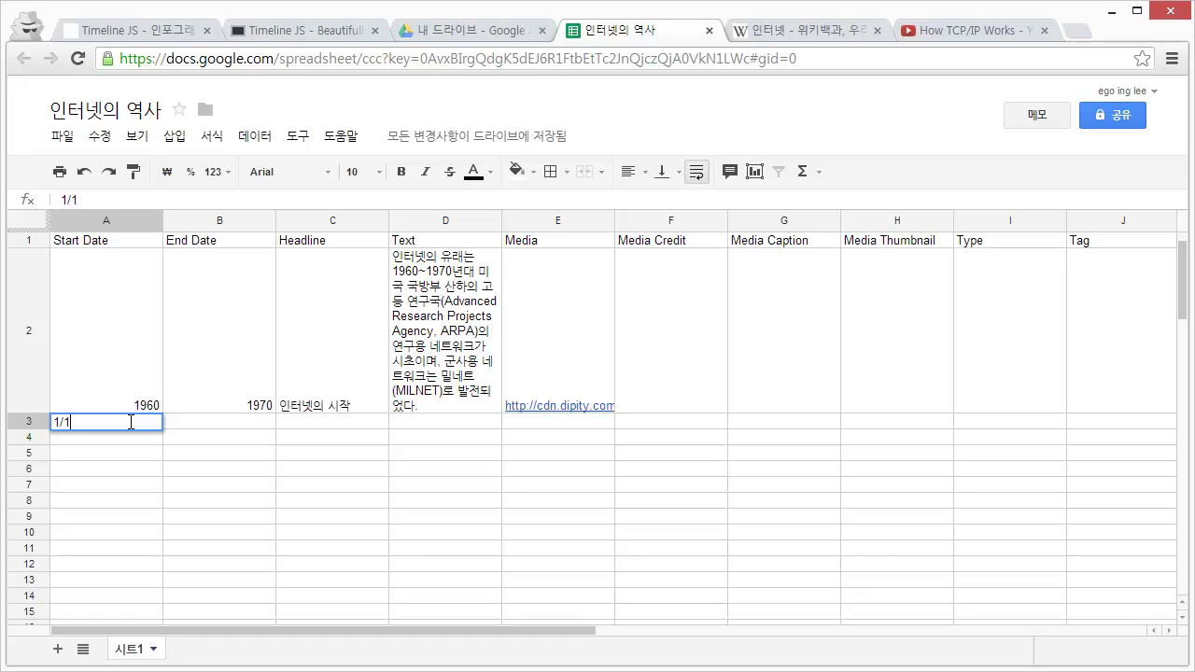
text(1983)
Verify the date on Wikipedia and enter the headline 'TCP/IP의 시작' in C3
click(798, 33)
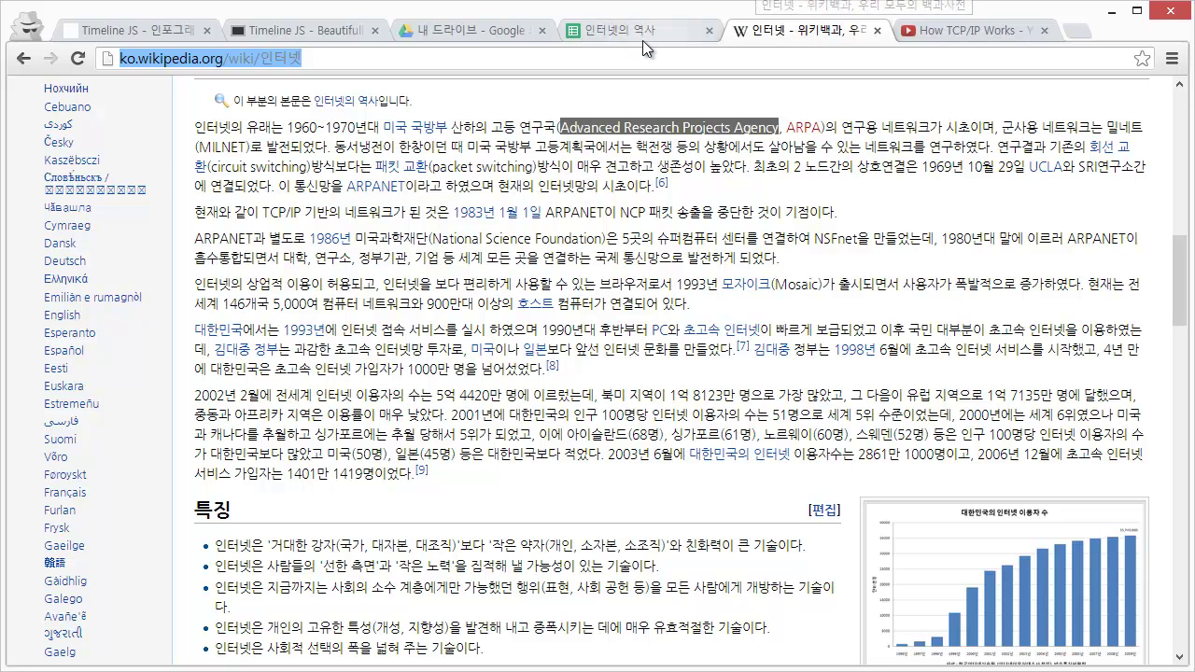
click(547, 210)
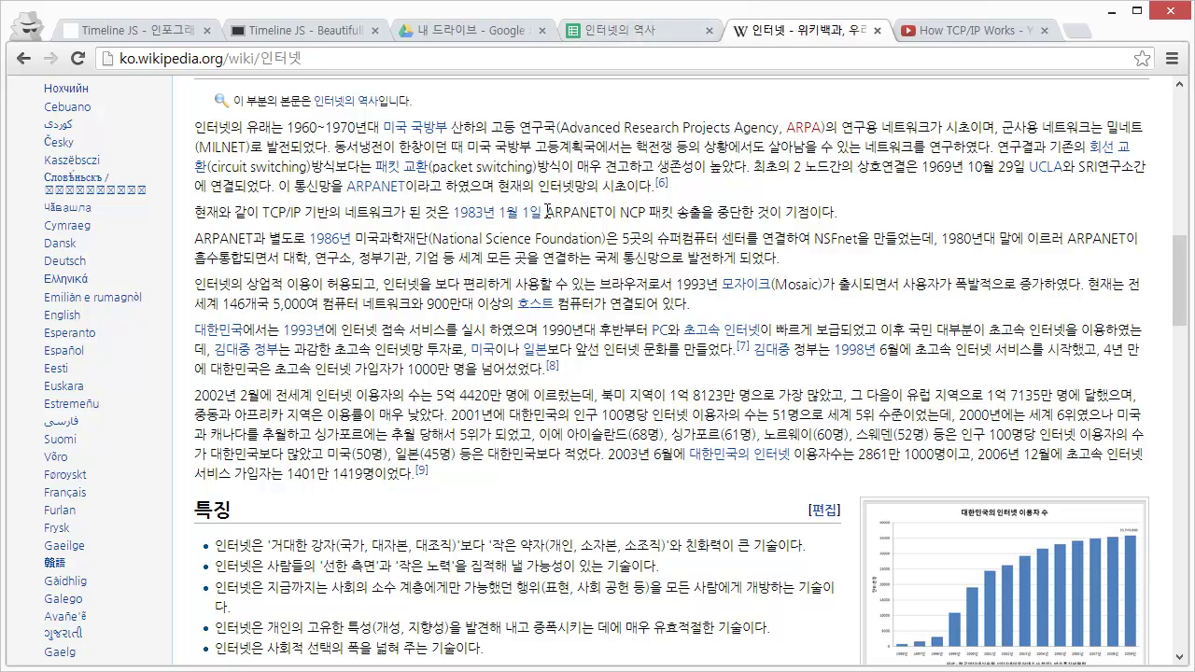
click(658, 33)
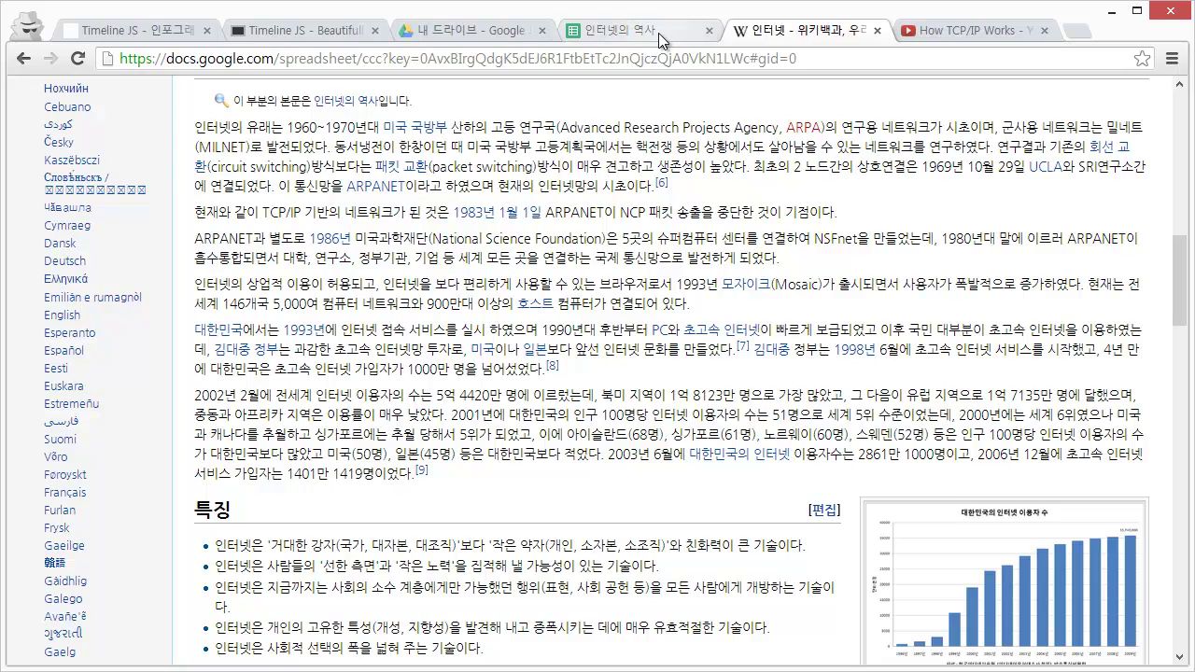
click(225, 421)
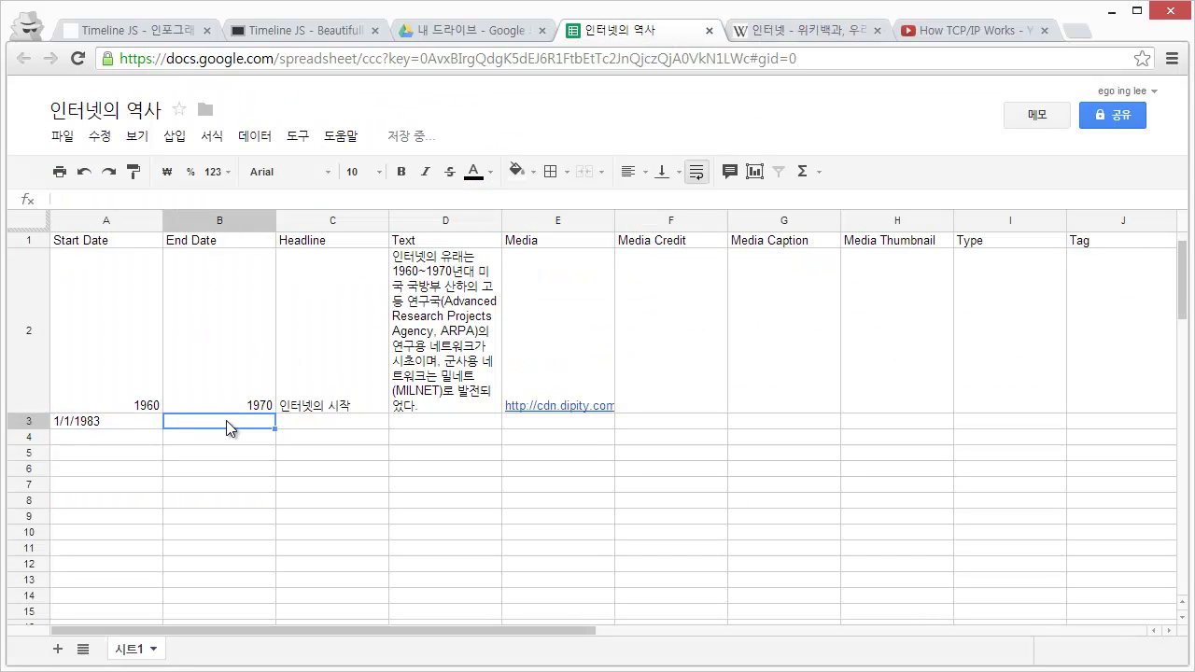
click(398, 422)
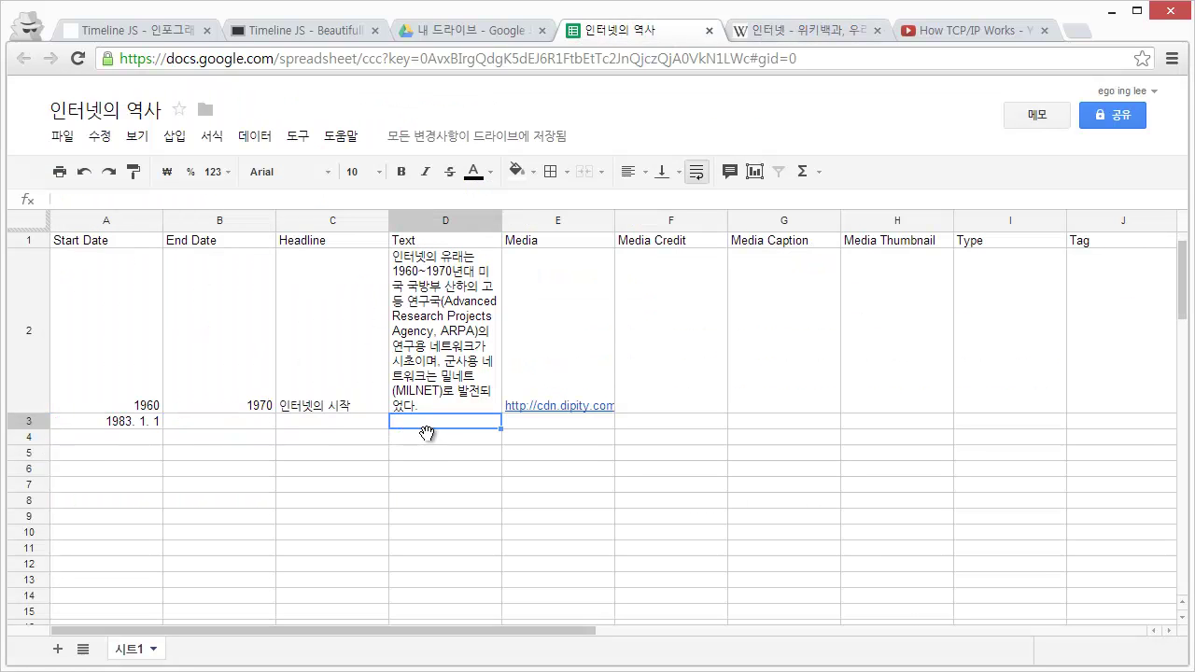
click(339, 422)
text(TCP/IP의 시작)
key(Tab)
Copy Wikipedia's sentence on ARPANET's 1983 switch from NCP to TCP/IP into Text cell D3
click(818, 30)
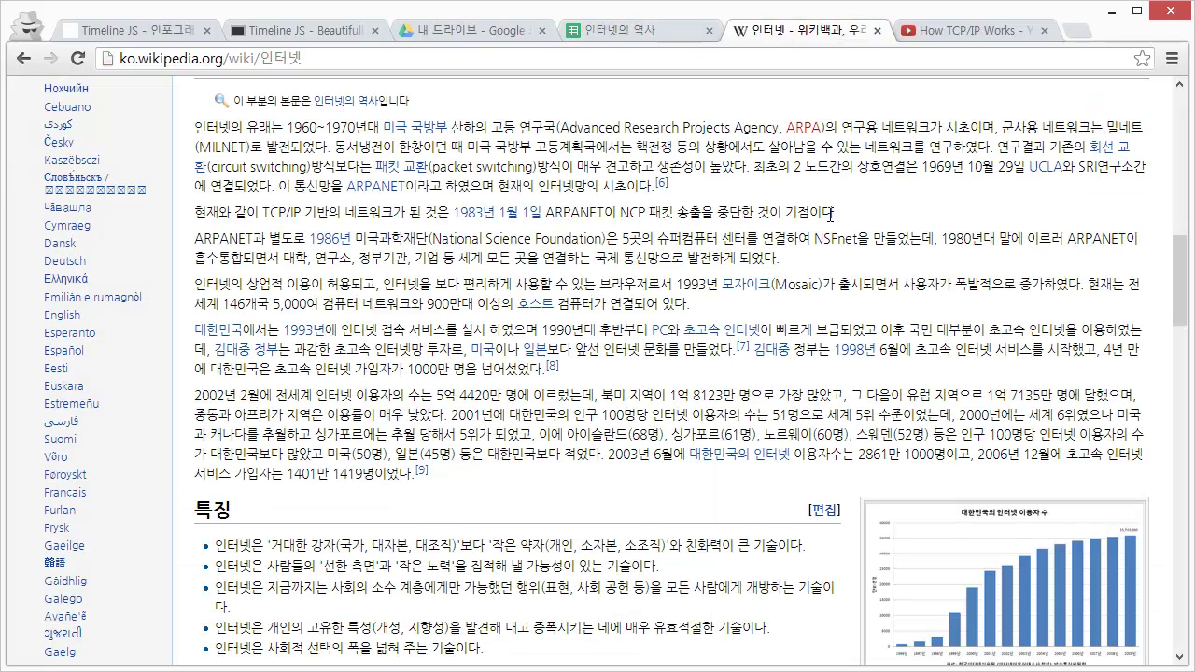
drag(840, 213, 195, 213)
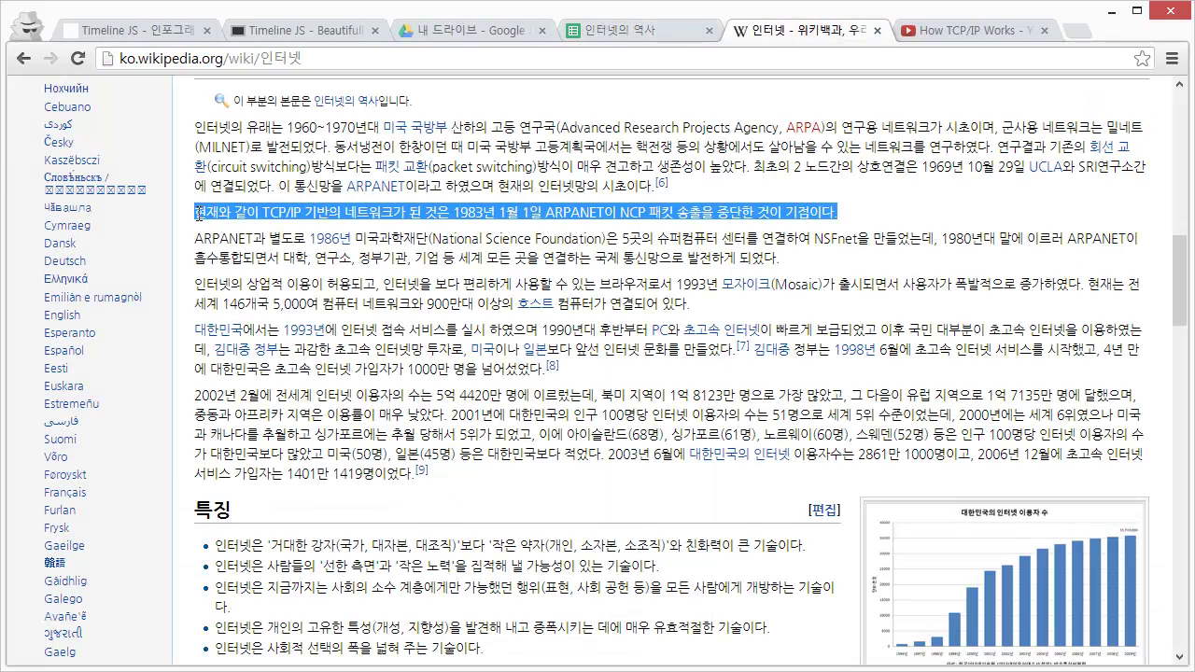
click(613, 30)
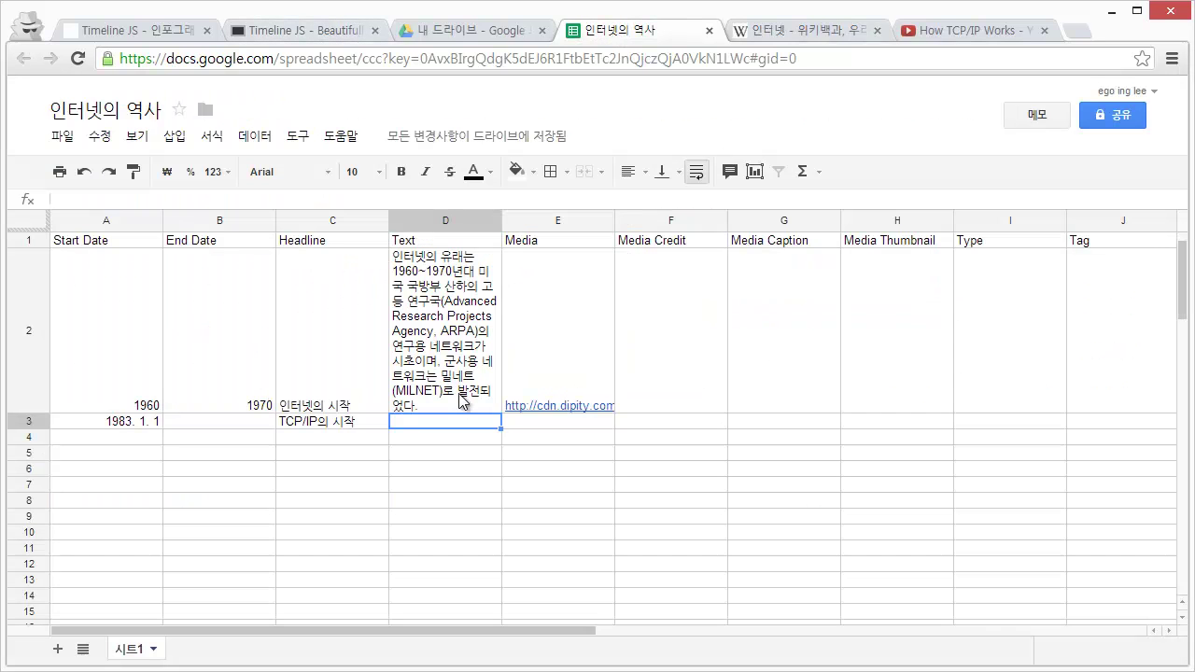
double_click(459, 424)
text(현재와 같이 TCP/IP 기반의 네트워크가 된 것은 1983년 1월 1일 ARPANET이 NCP 패킷 송출을 중단한 것이 기점이다.)
key(Return)
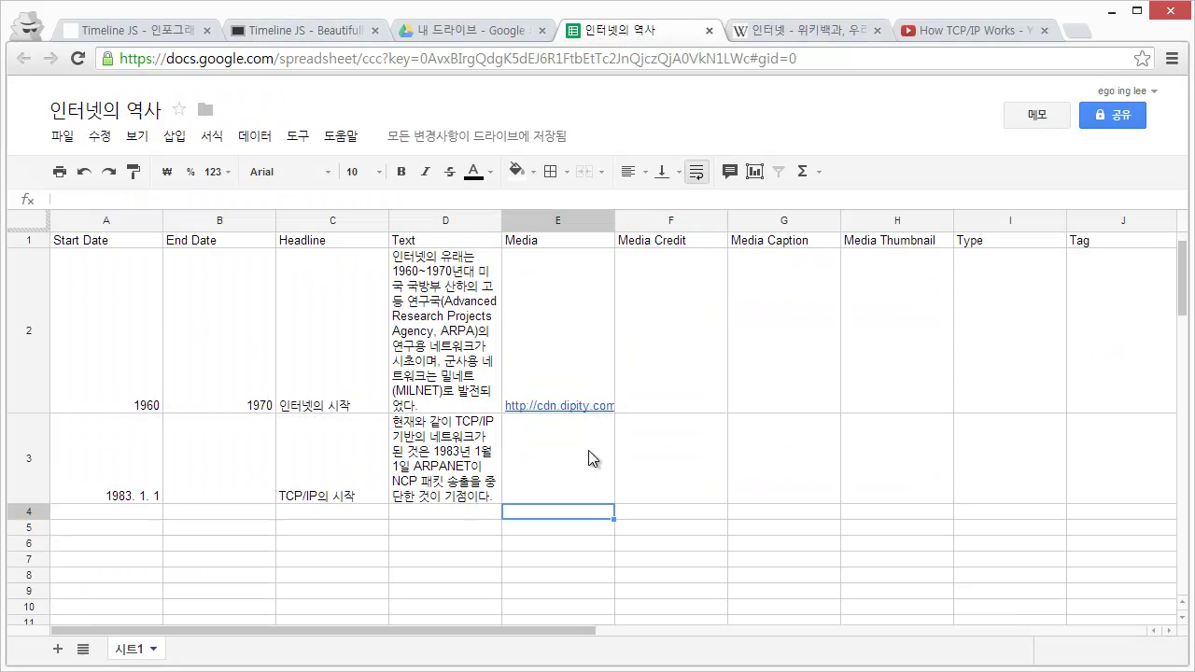
click(572, 365)
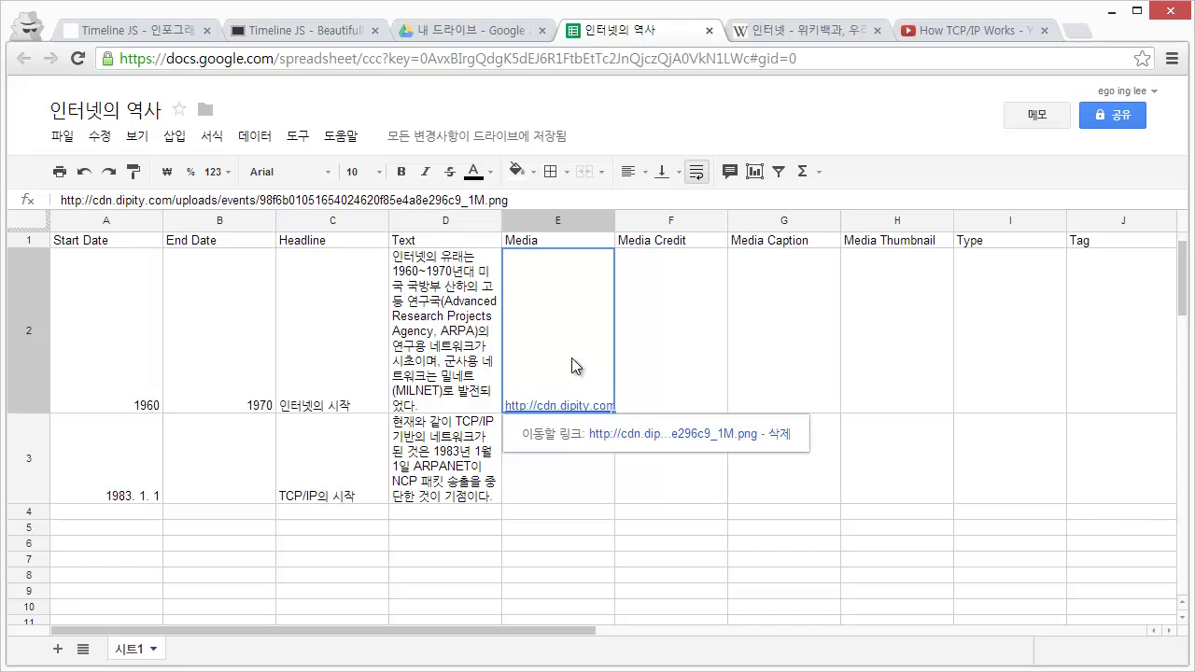
click(572, 480)
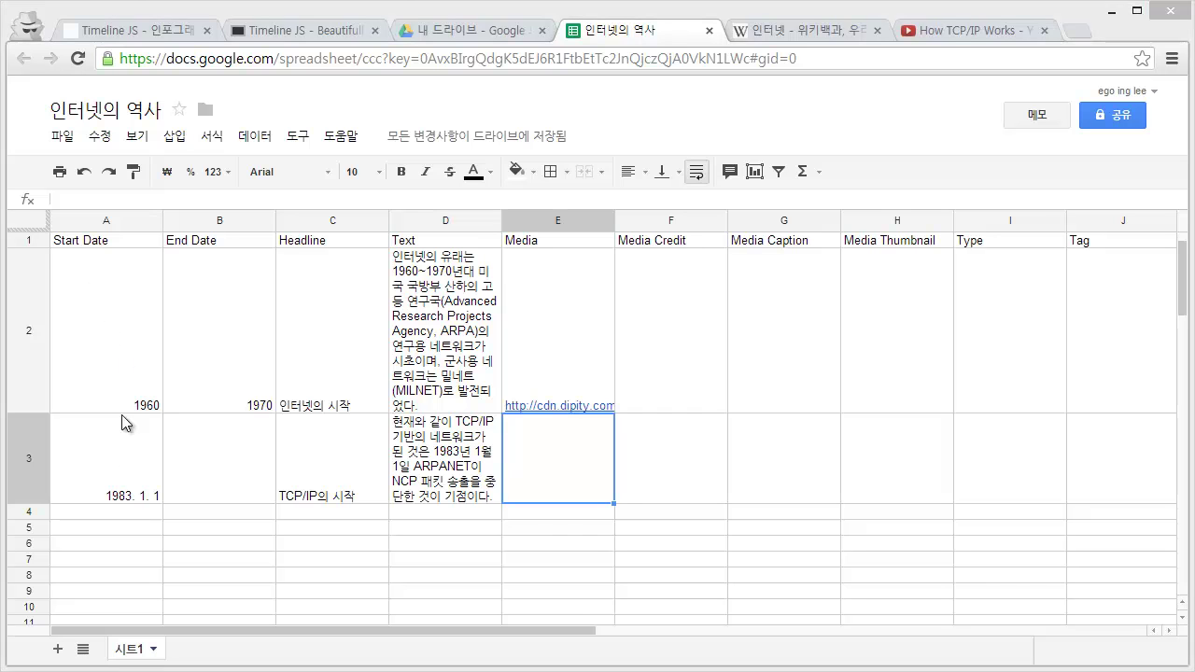
click(155, 502)
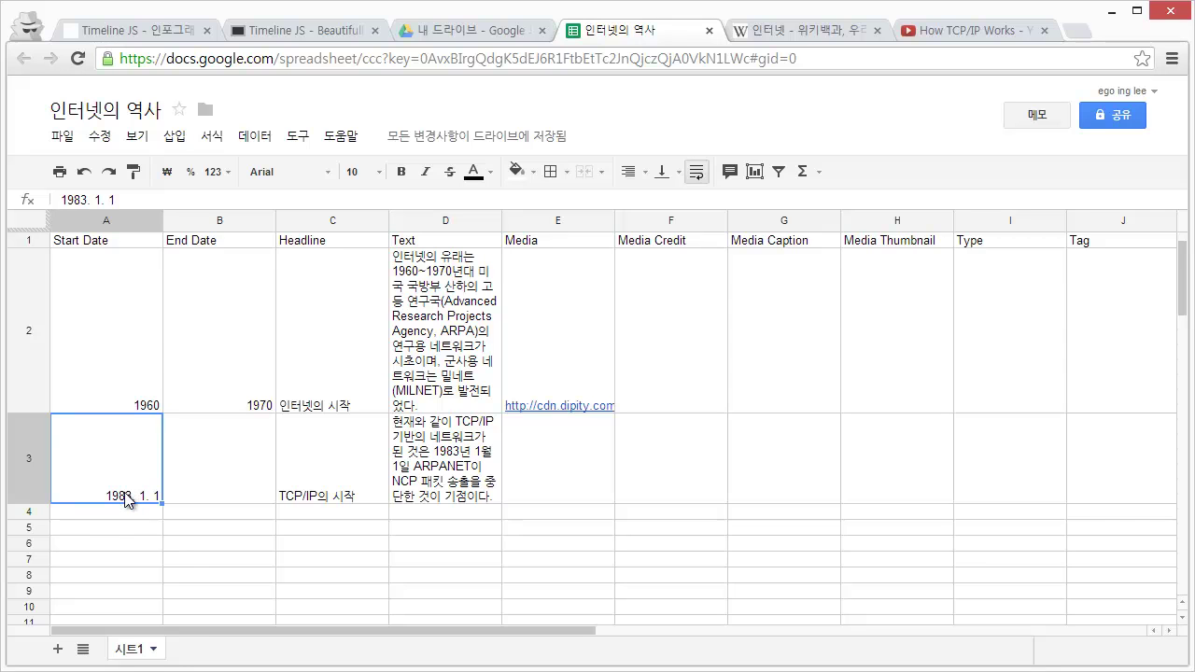
Format the Start Date column A as plain text via Format > Number
double_click(125, 491)
click(168, 459)
click(123, 472)
click(109, 223)
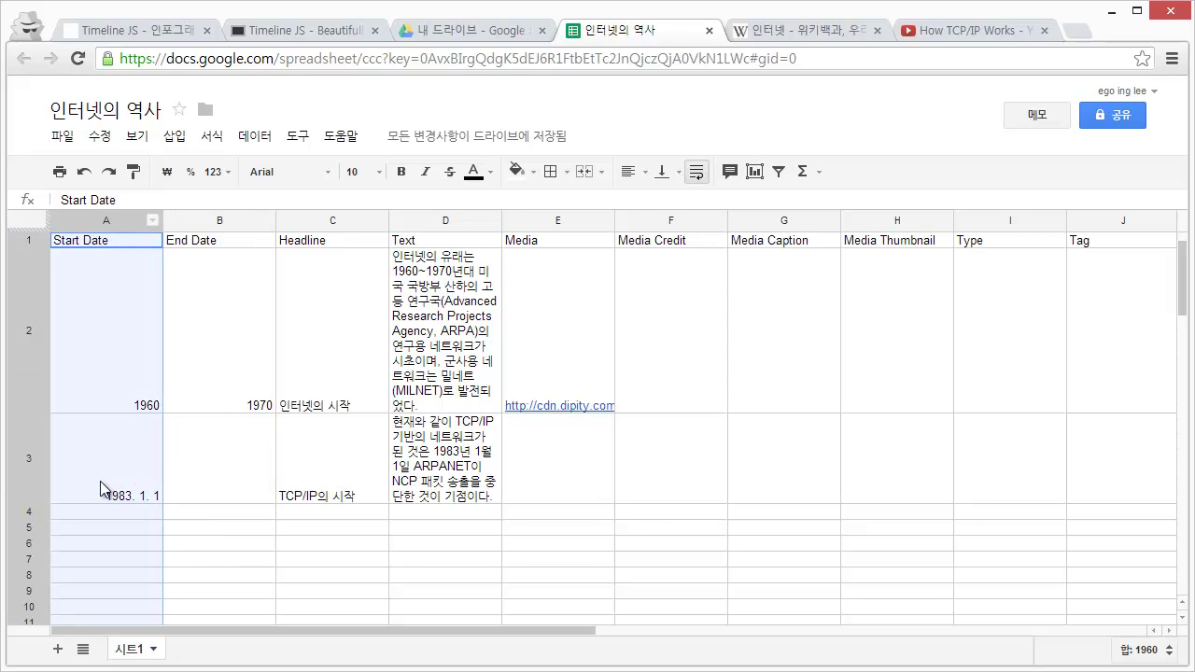
click(267, 142)
mouse_move(211, 132)
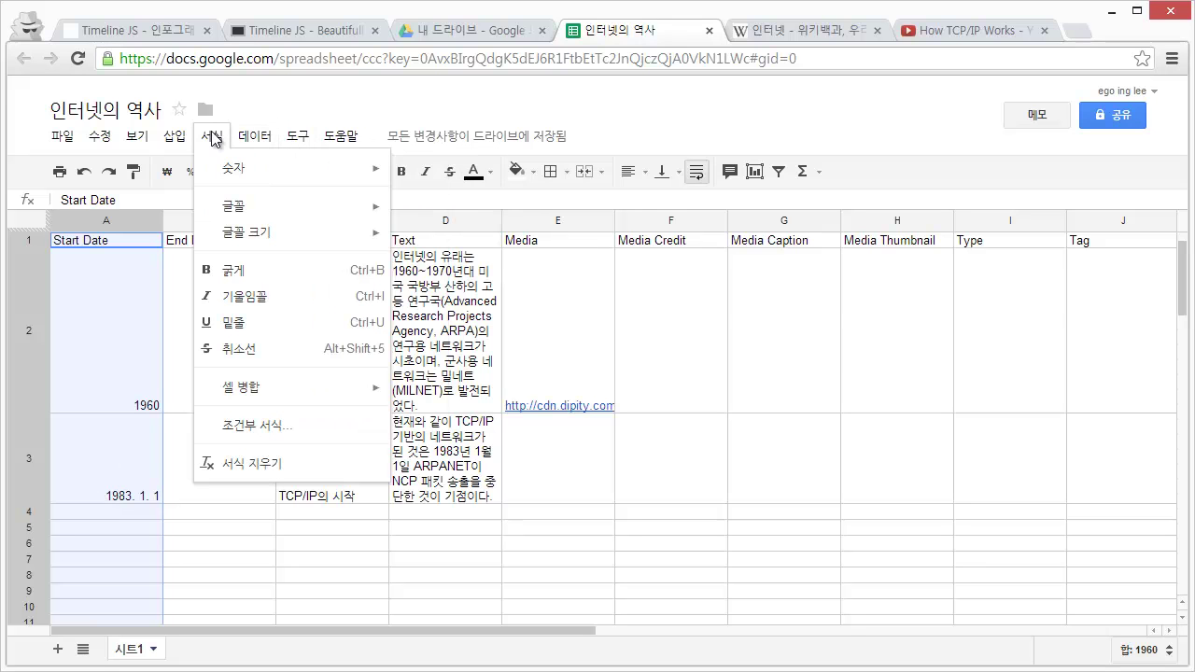
mouse_move(225, 172)
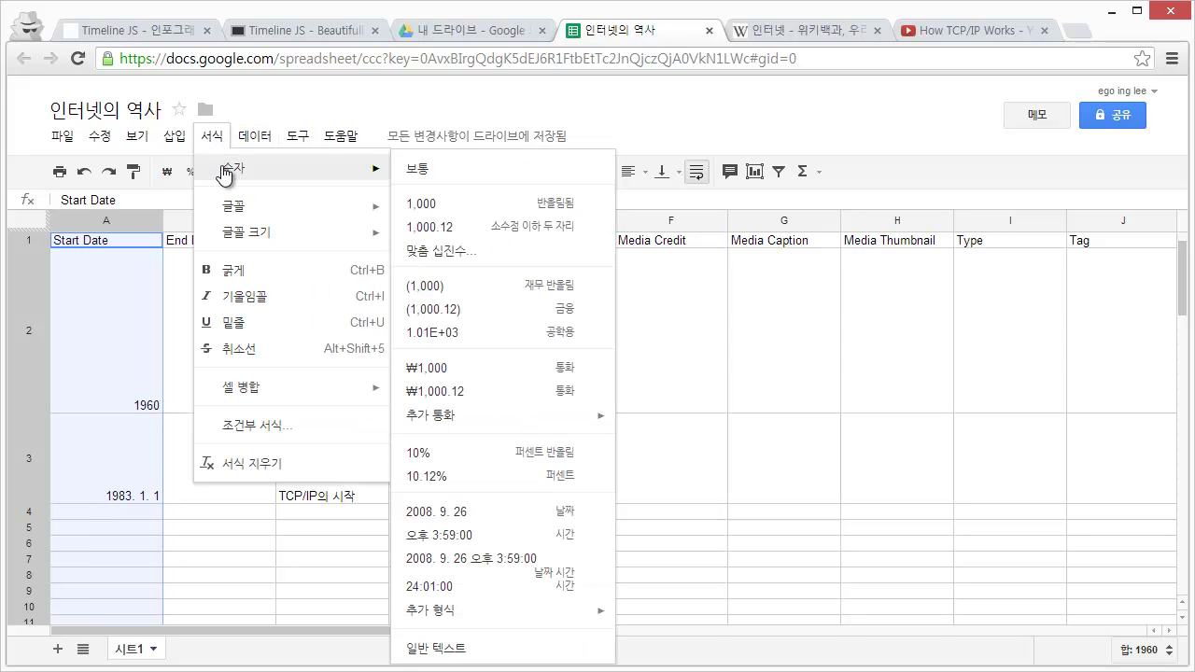
click(452, 172)
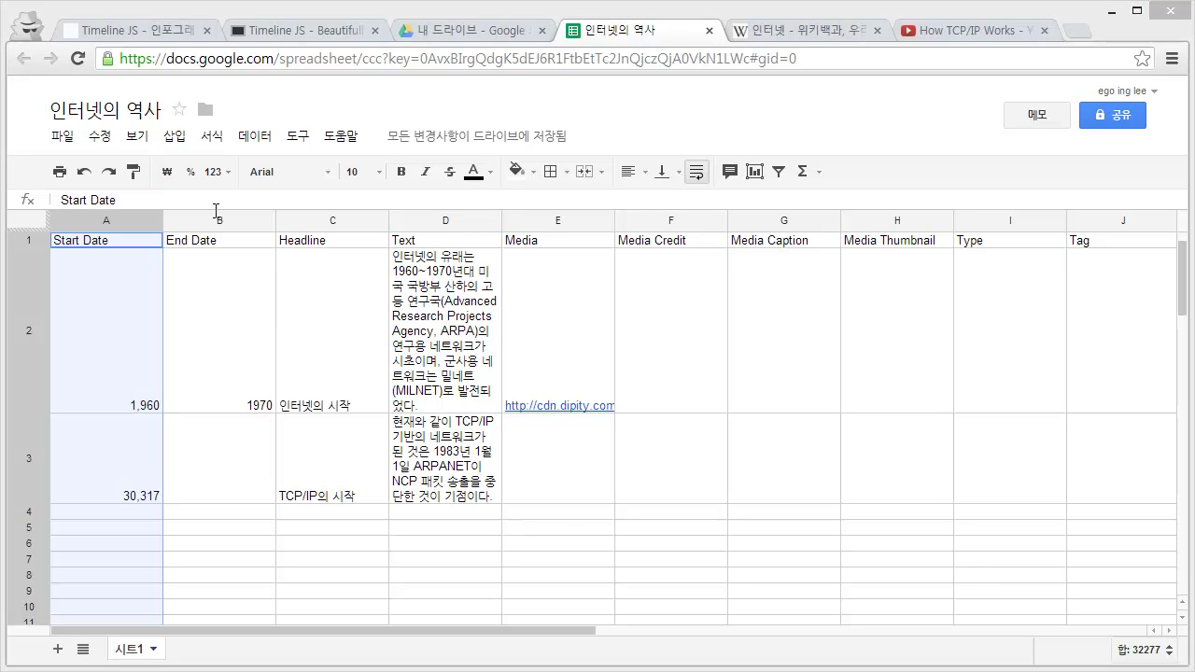
click(140, 138)
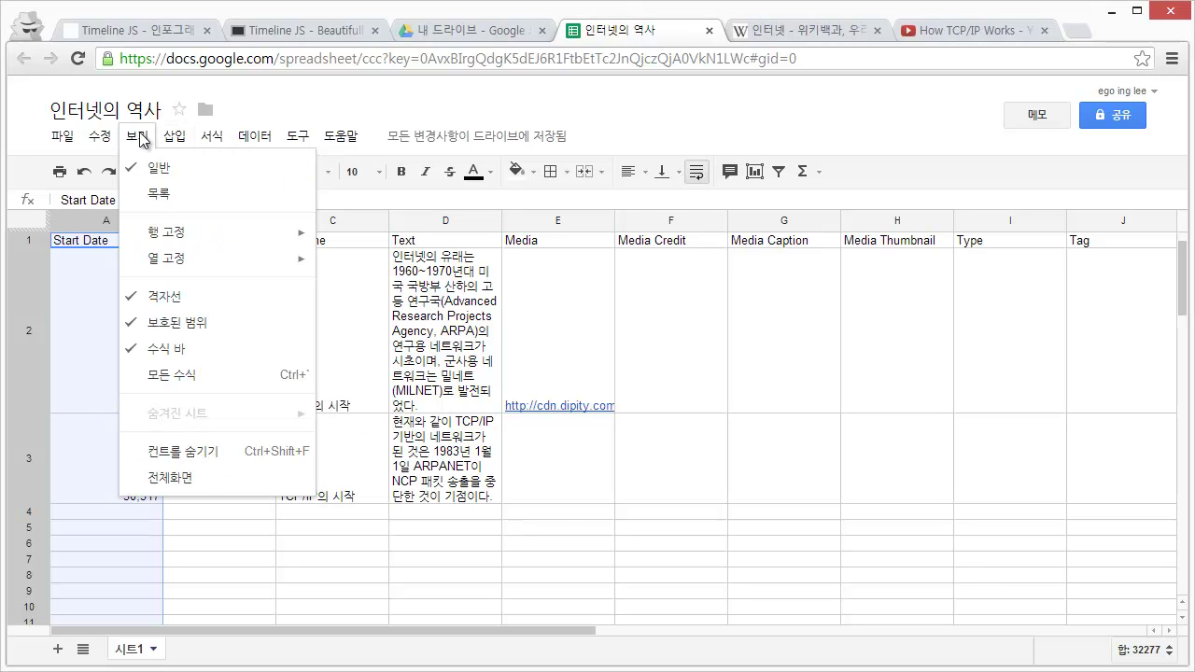
mouse_move(210, 138)
mouse_move(237, 170)
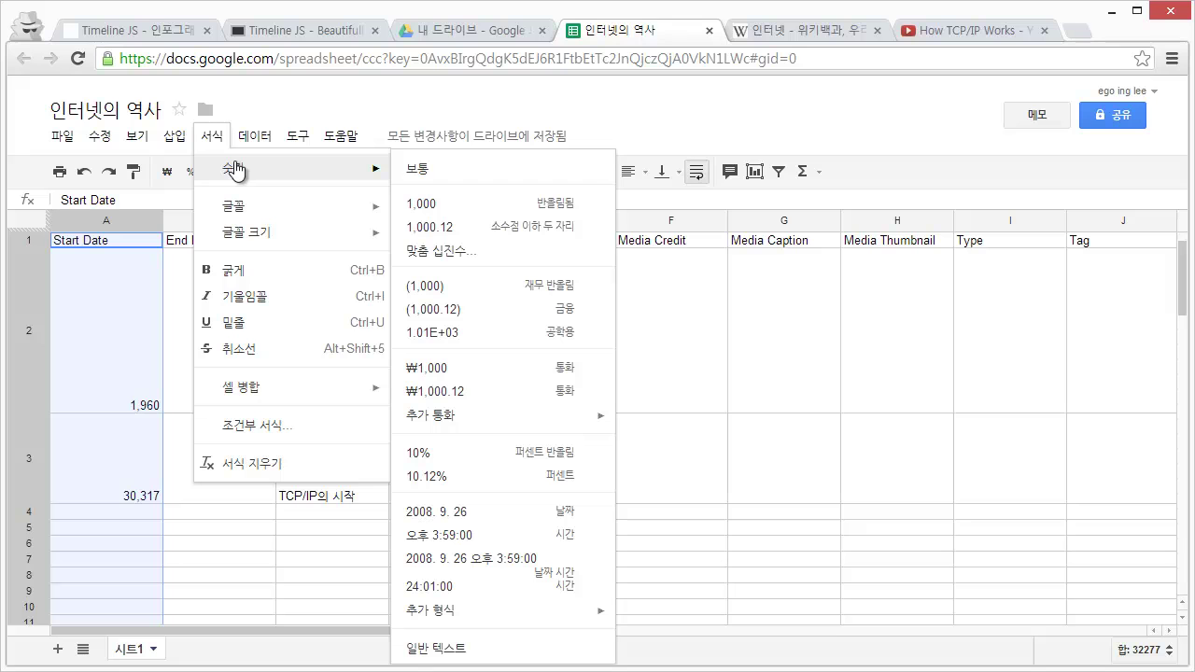
click(438, 648)
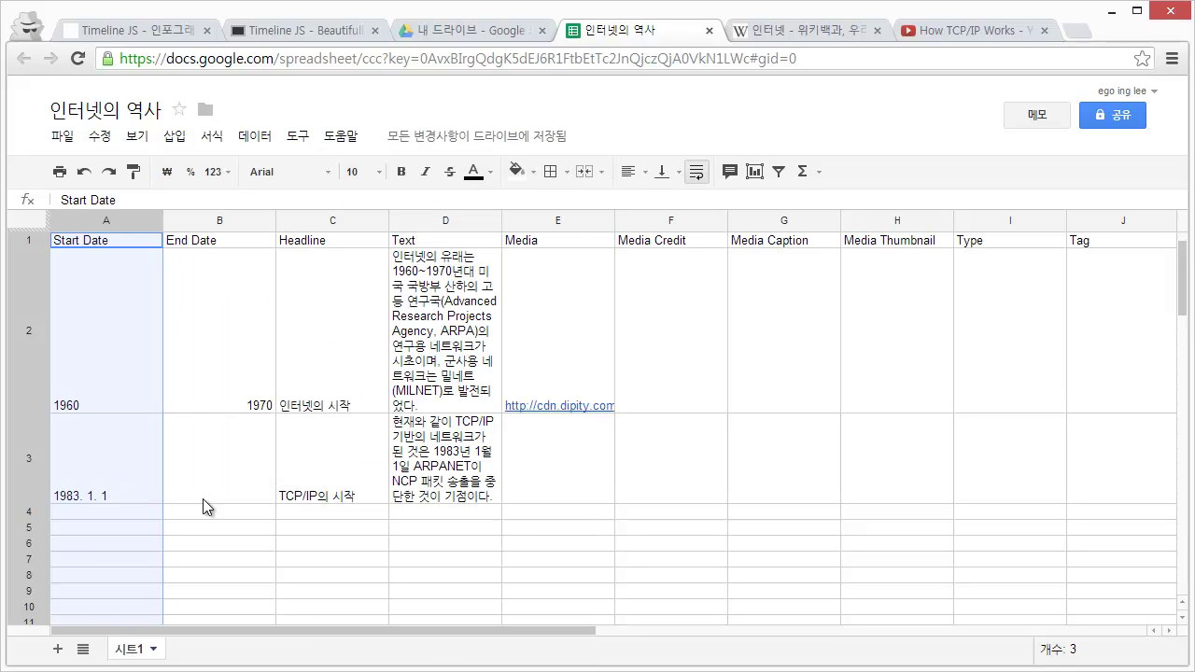
Retype the A3 start date as 1/1/1983
double_click(121, 392)
double_click(122, 493)
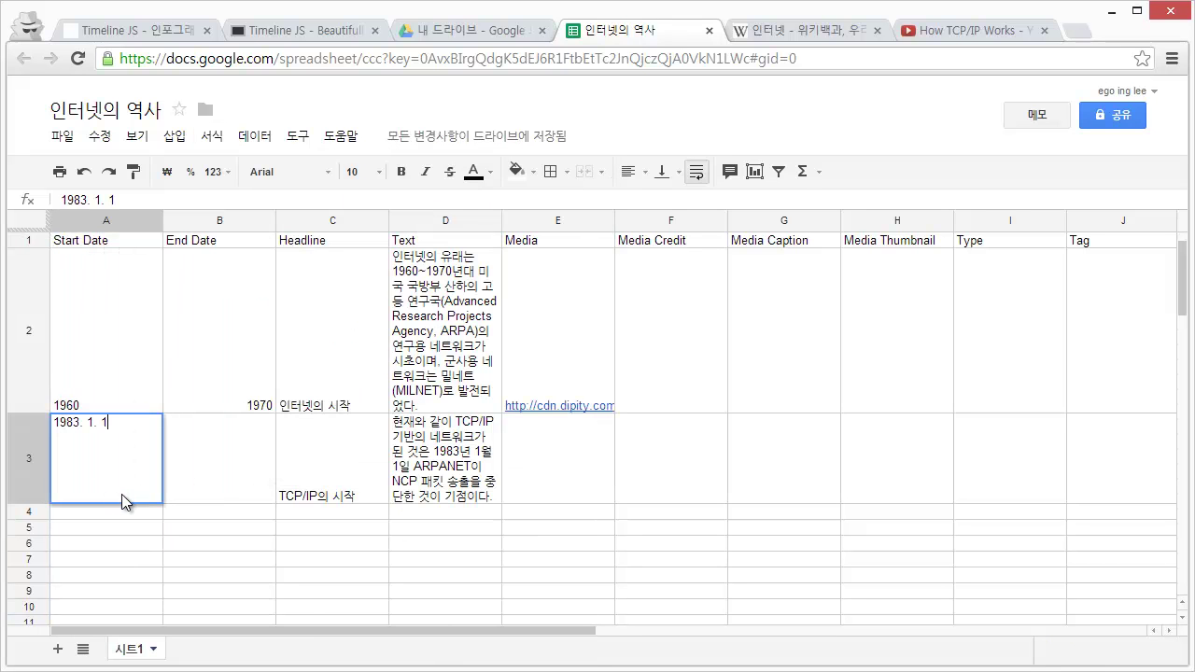
key(ctrl+a)
key(BackSpace)
text(1/1/1983)
key(Return)
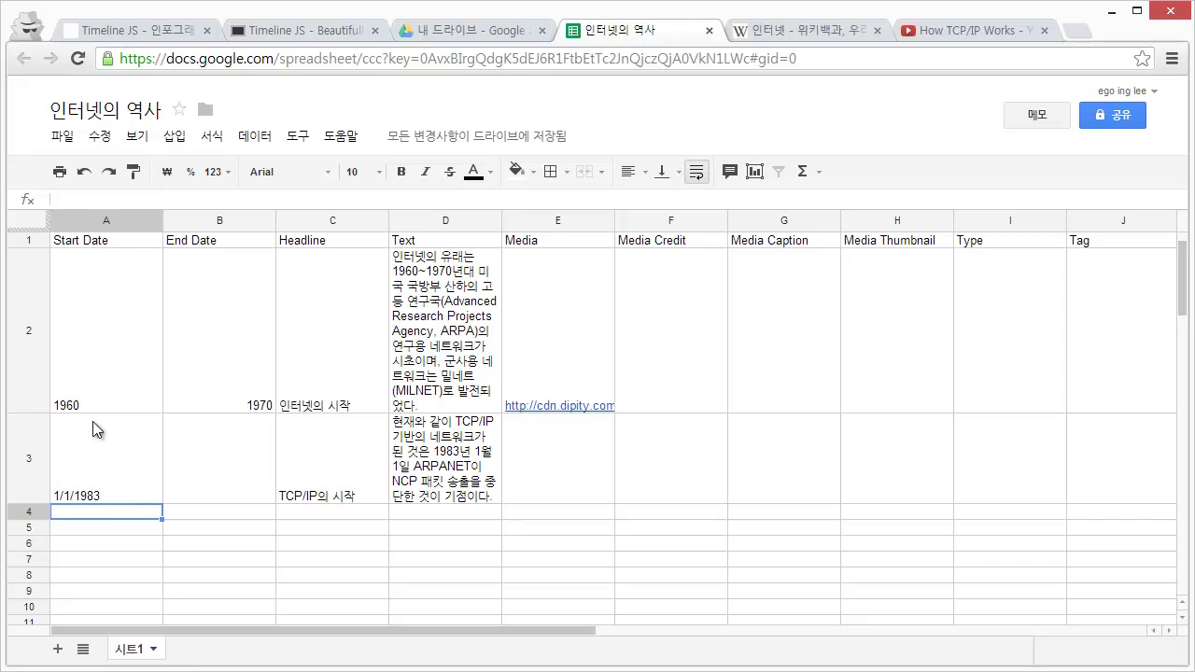
Select Media cell E3 and go to the 'How TCP/IP Works' YouTube tab
click(189, 464)
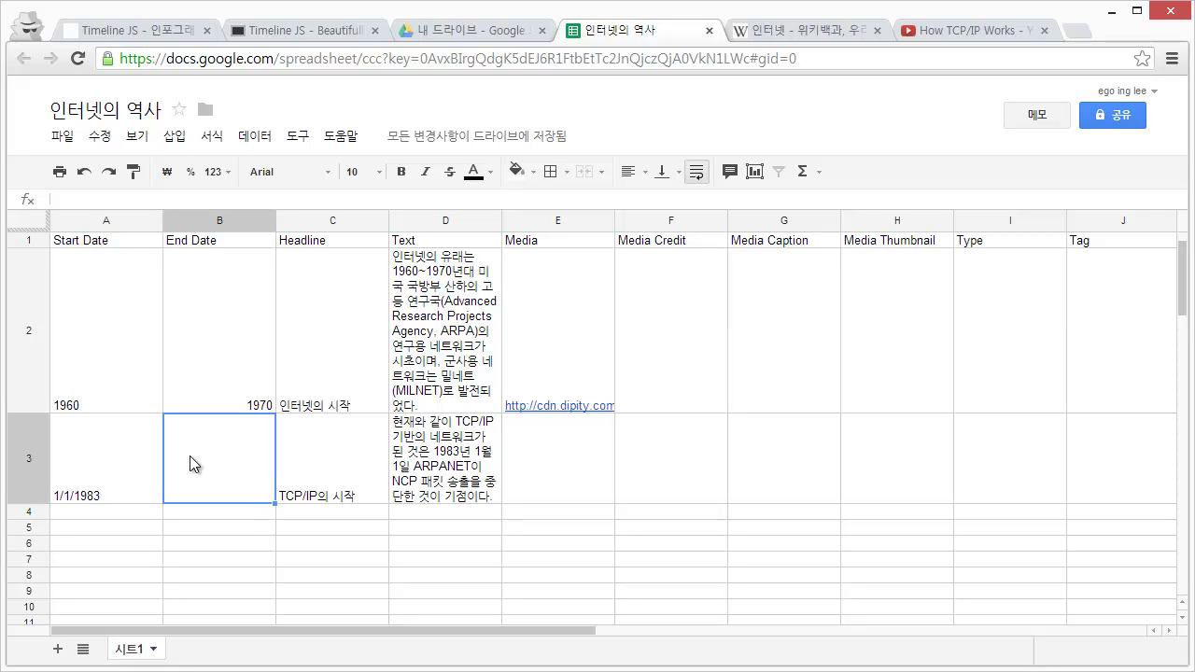
click(344, 470)
click(446, 469)
click(566, 470)
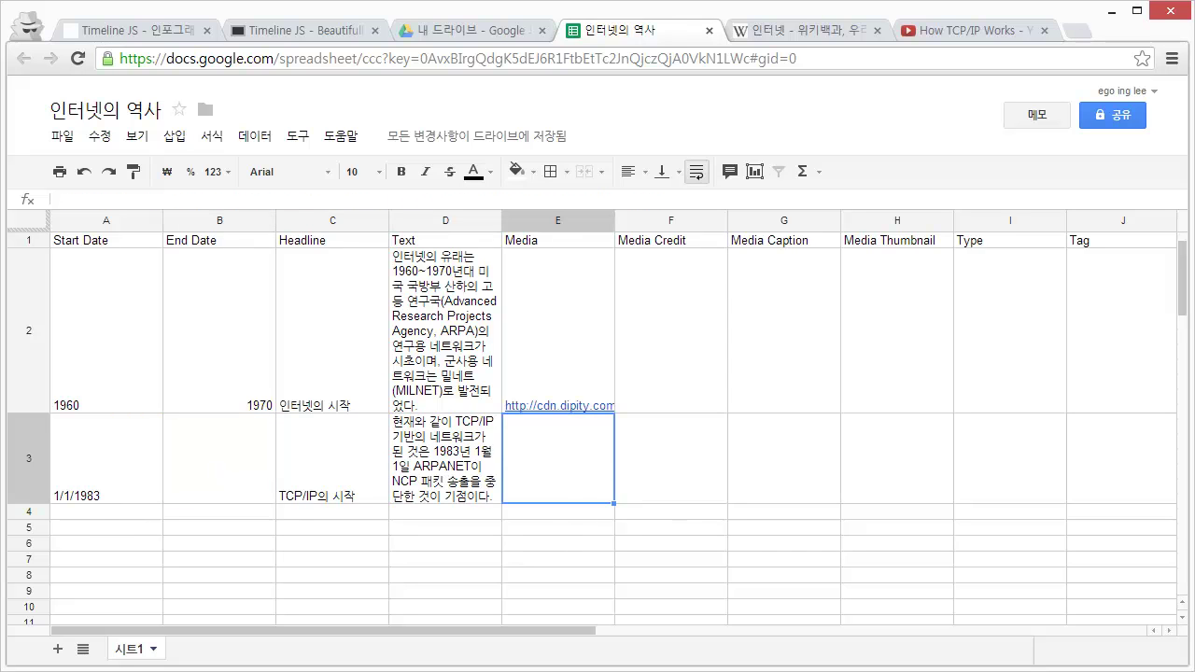
key(ctrl+Tab)
key(ctrl+Tab)
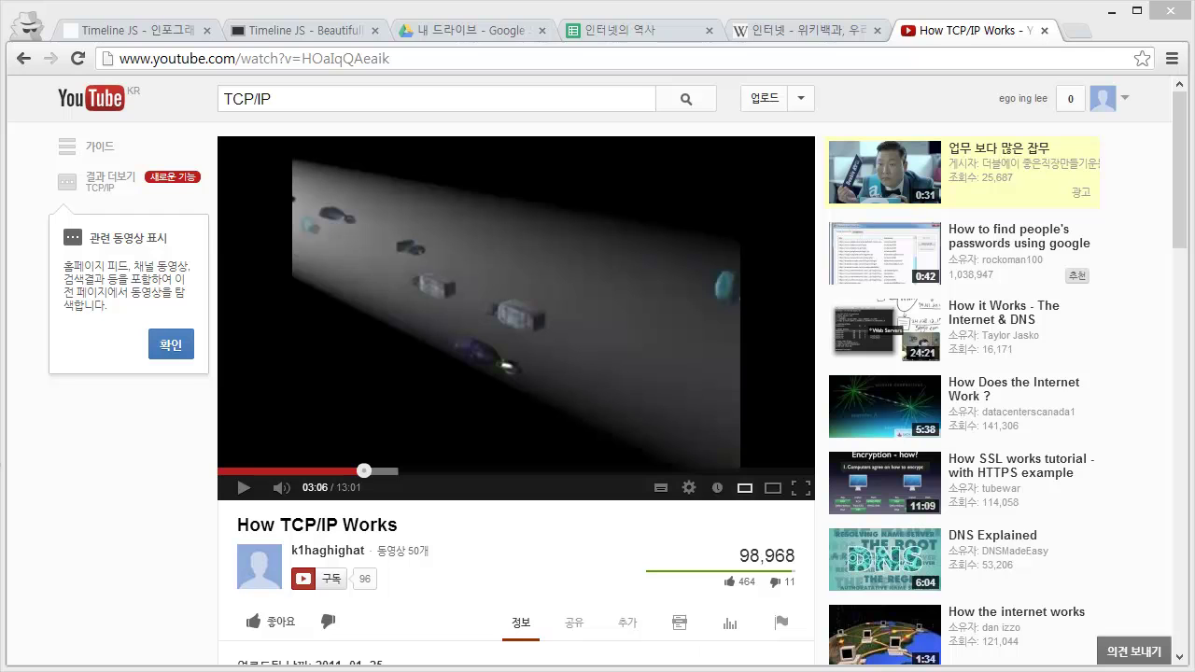
Copy the 'How TCP/IP Works' YouTube URL and paste it into Media cell E3
click(407, 59)
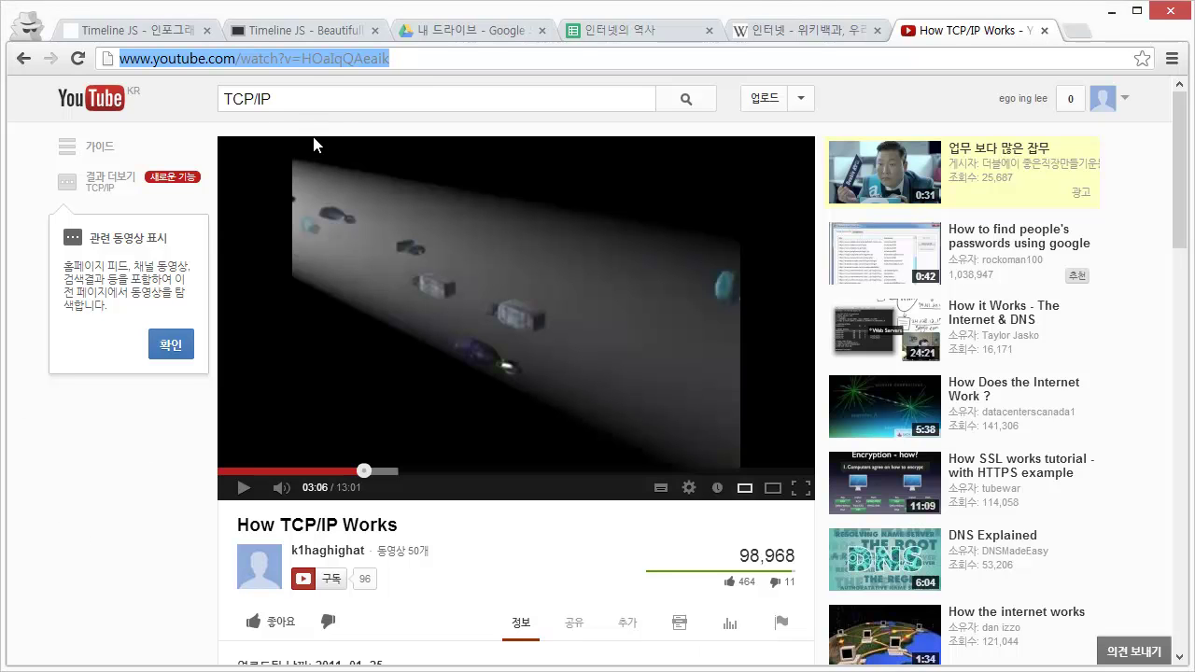
click(432, 59)
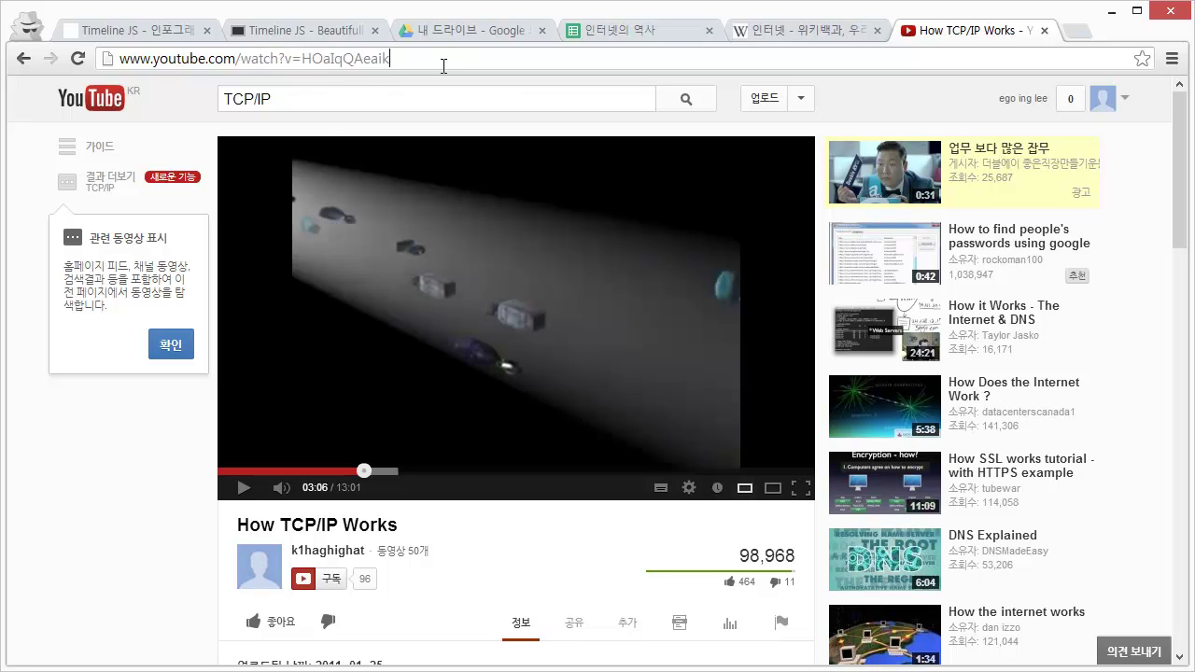
key(ctrl+a)
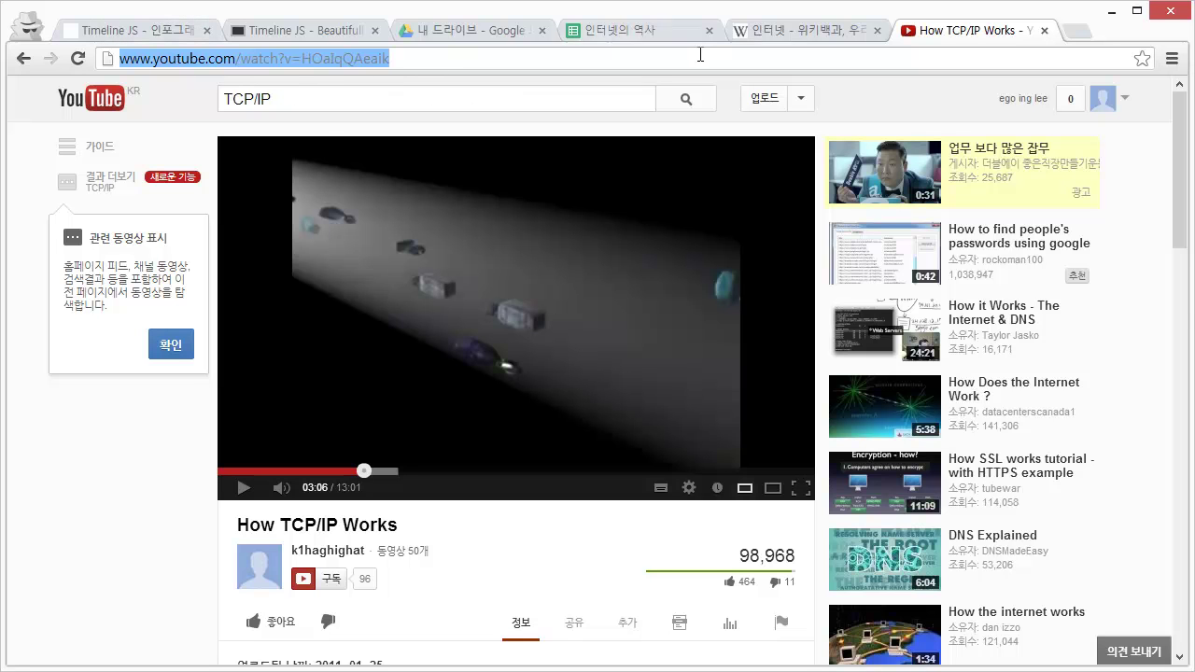
click(624, 30)
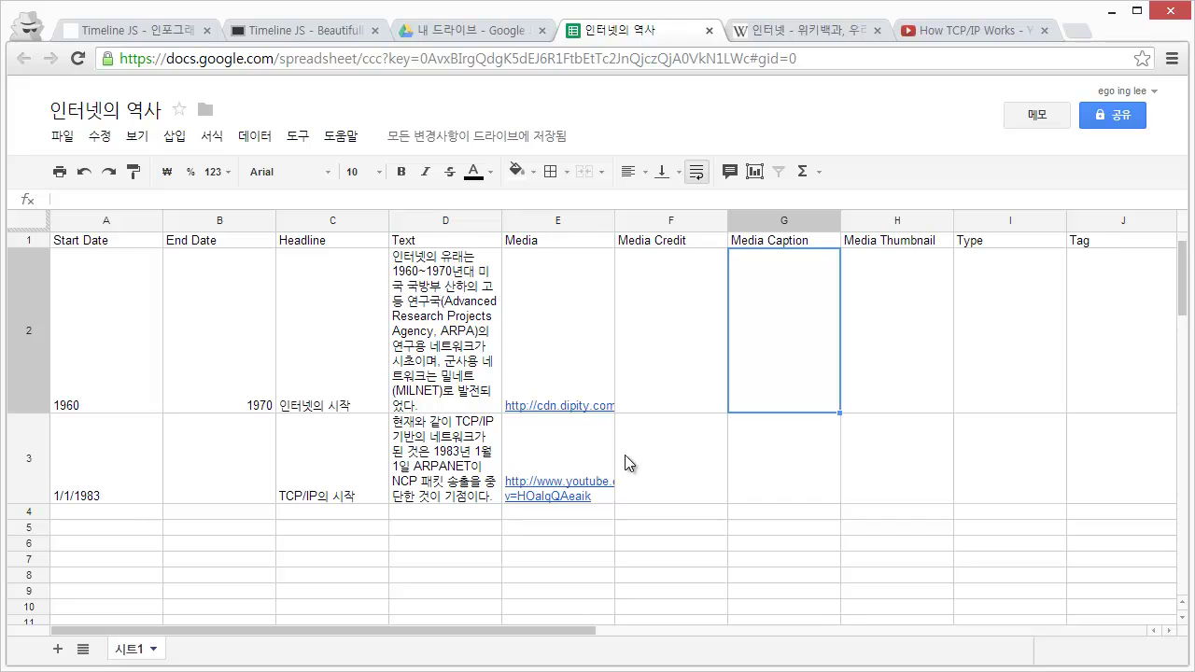
click(625, 462)
double_click(596, 454)
key(ctrl+a)
click(846, 408)
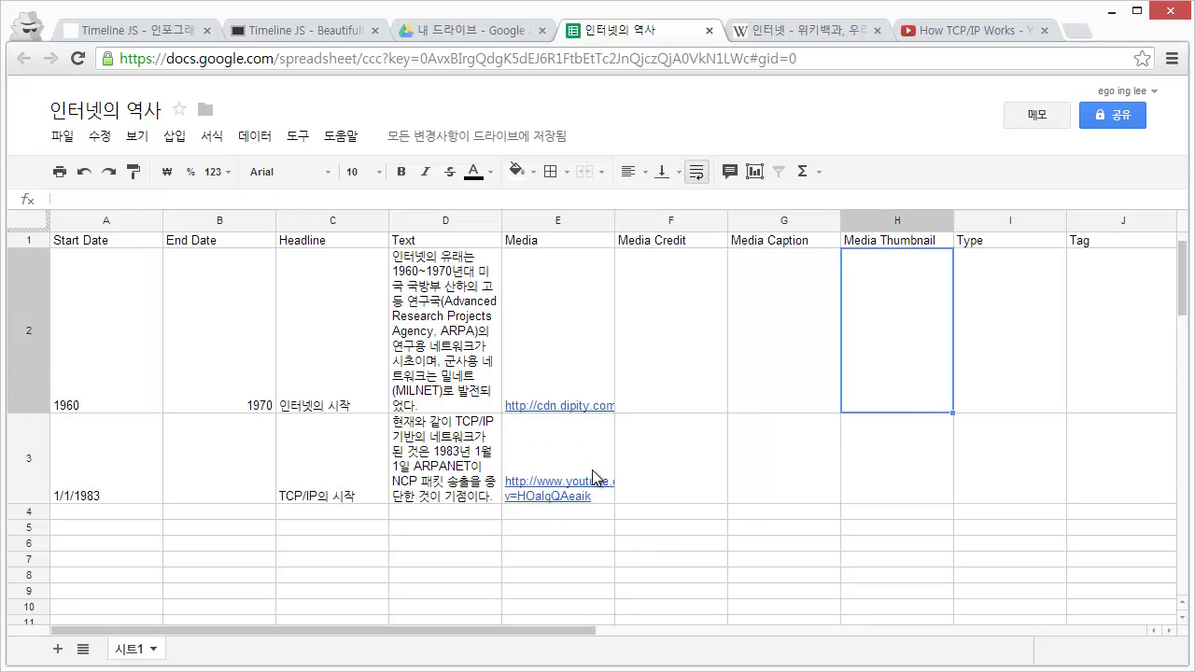
Preview the timeline and advance to the 1983 TCP/IP의 시작 slide showing the YouTube video
click(137, 35)
click(279, 33)
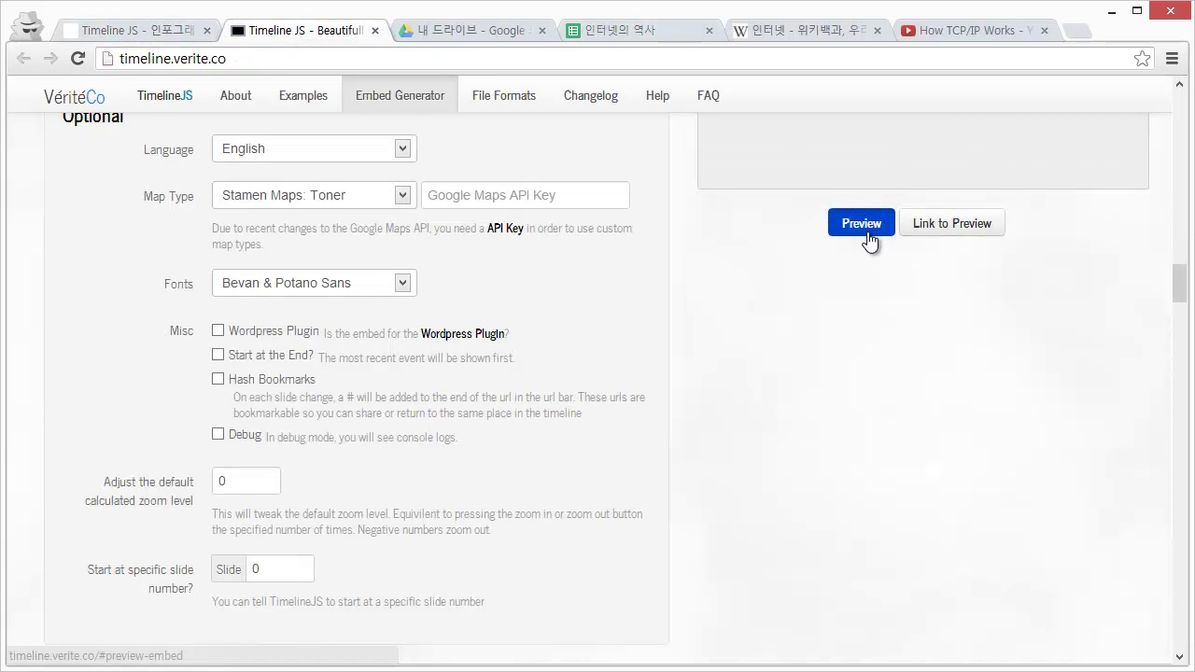
click(867, 233)
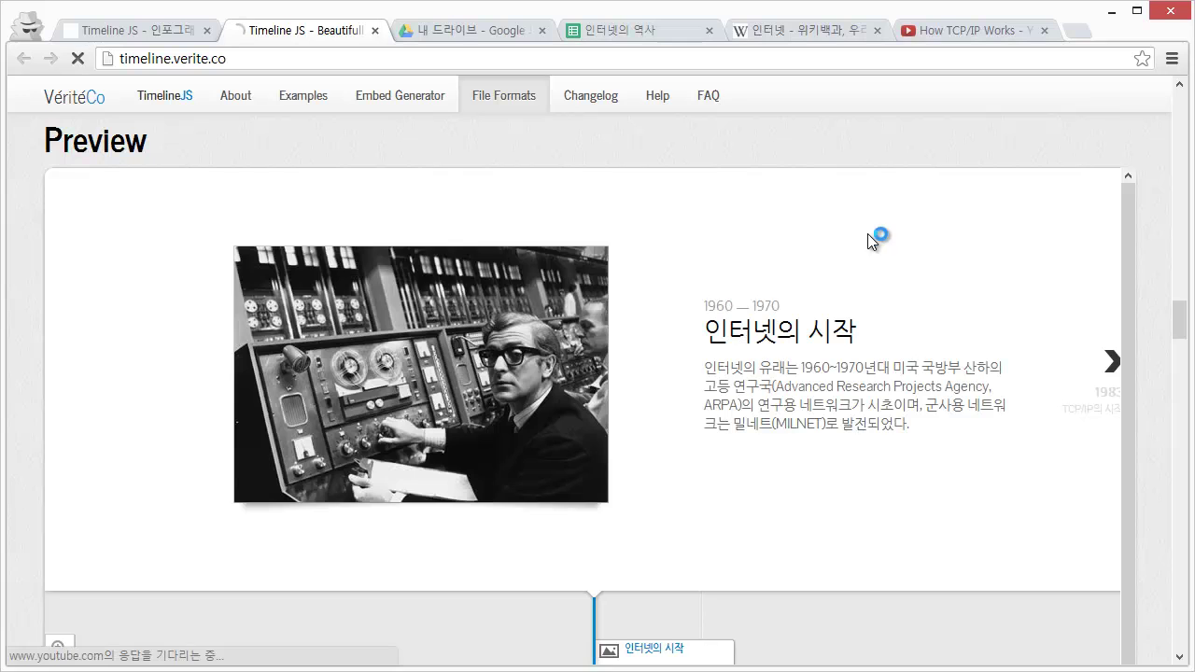
scroll(867, 233, down, 1)
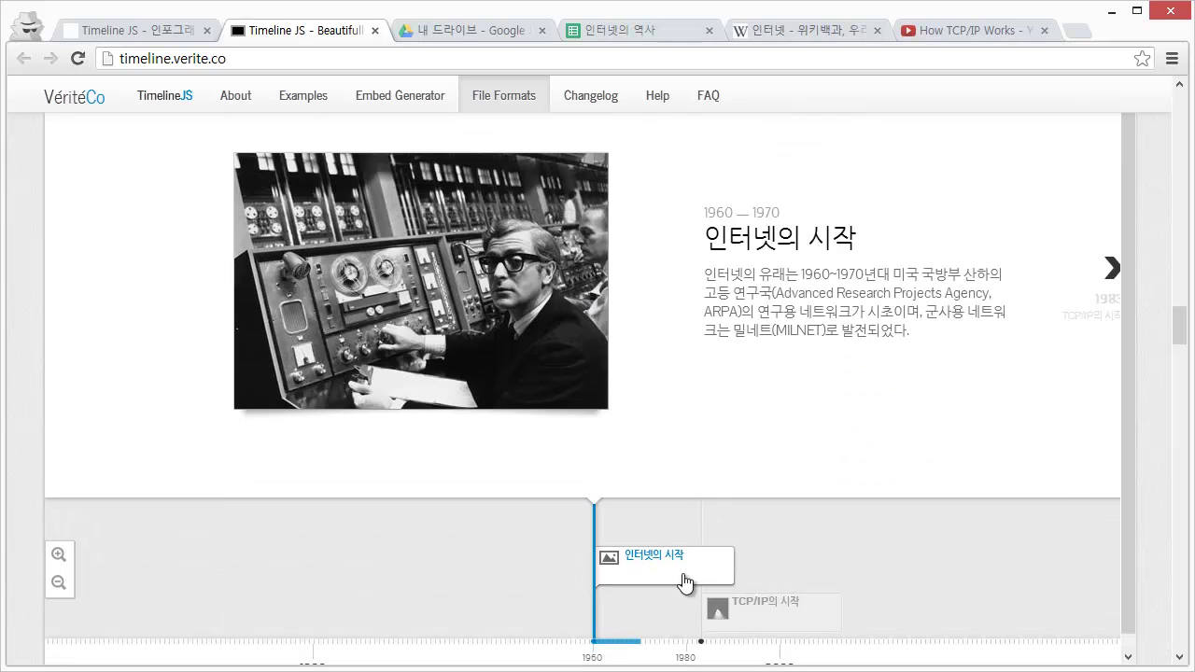
click(786, 605)
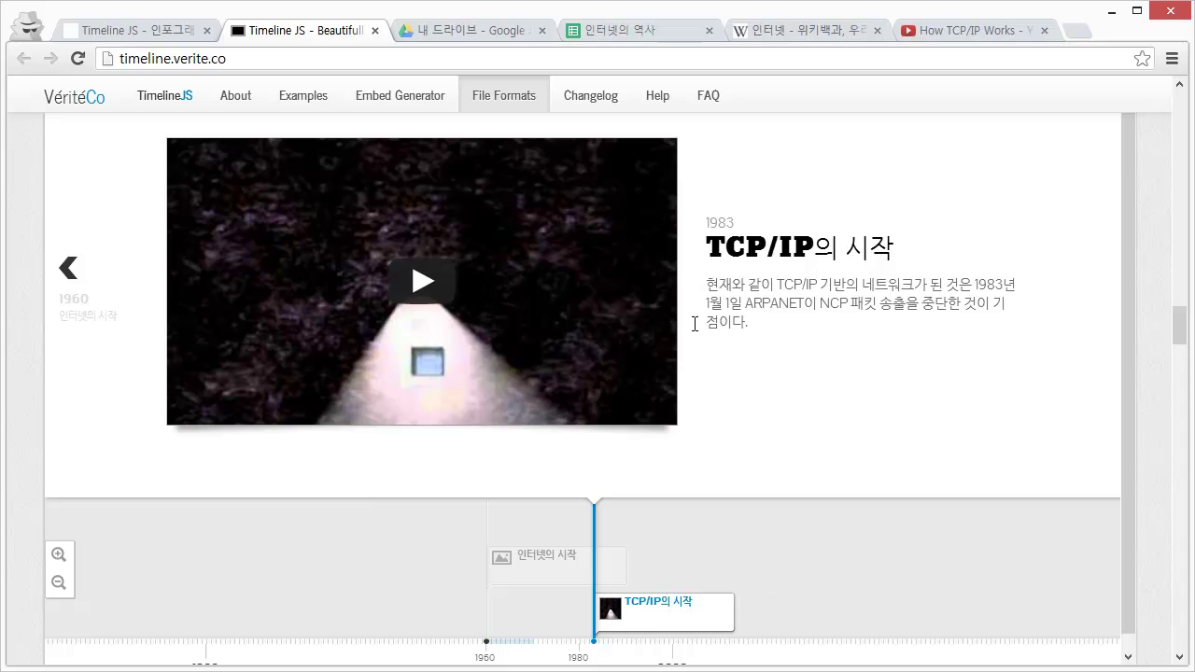
scroll(695, 324, up, 1)
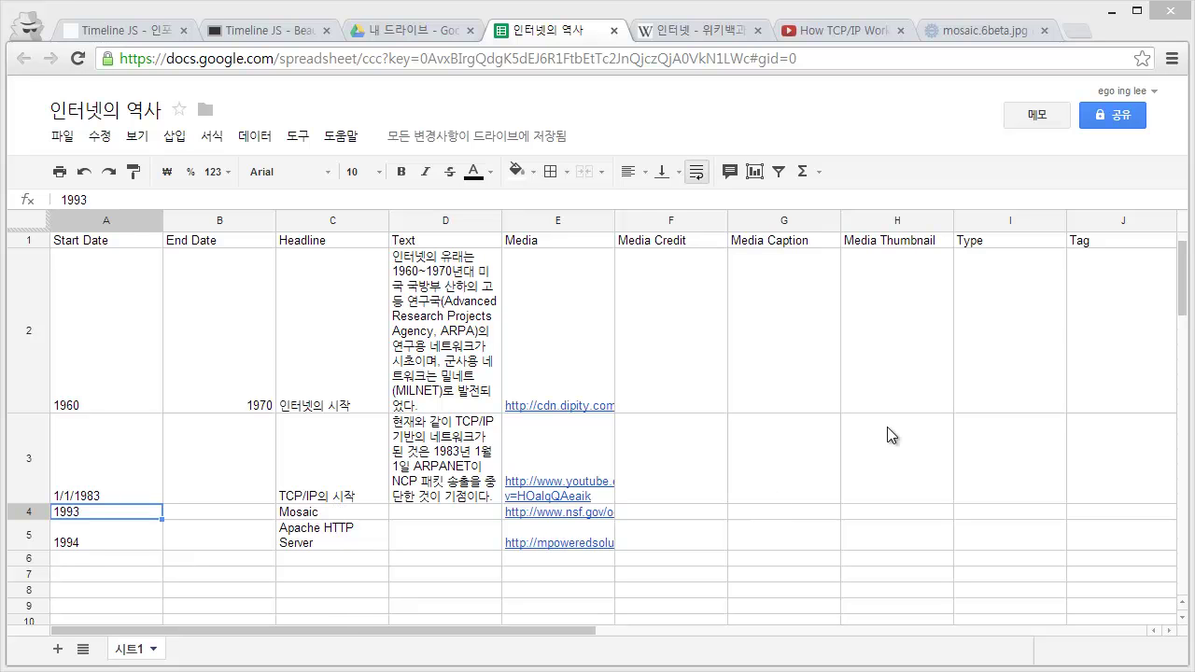
Tag the Mosaic and Apache HTTP Server rows (J4, J5) as Software
drag(560, 632, 629, 643)
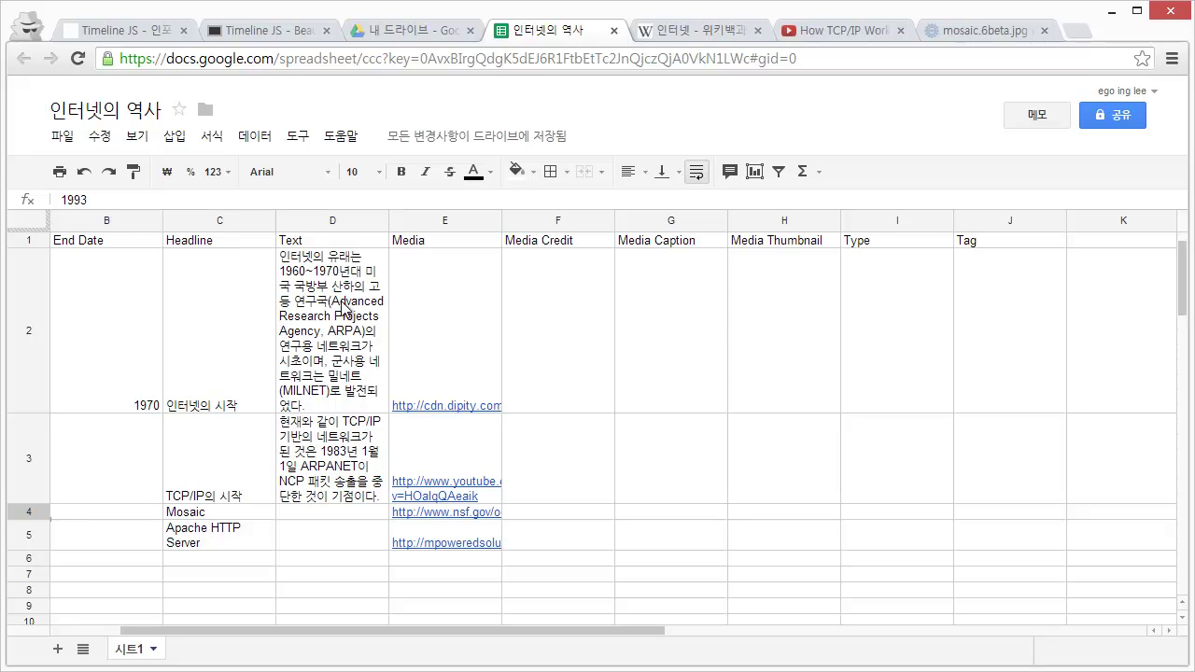
click(986, 514)
text(ss)
key(BackSpace)
key(BackSpace)
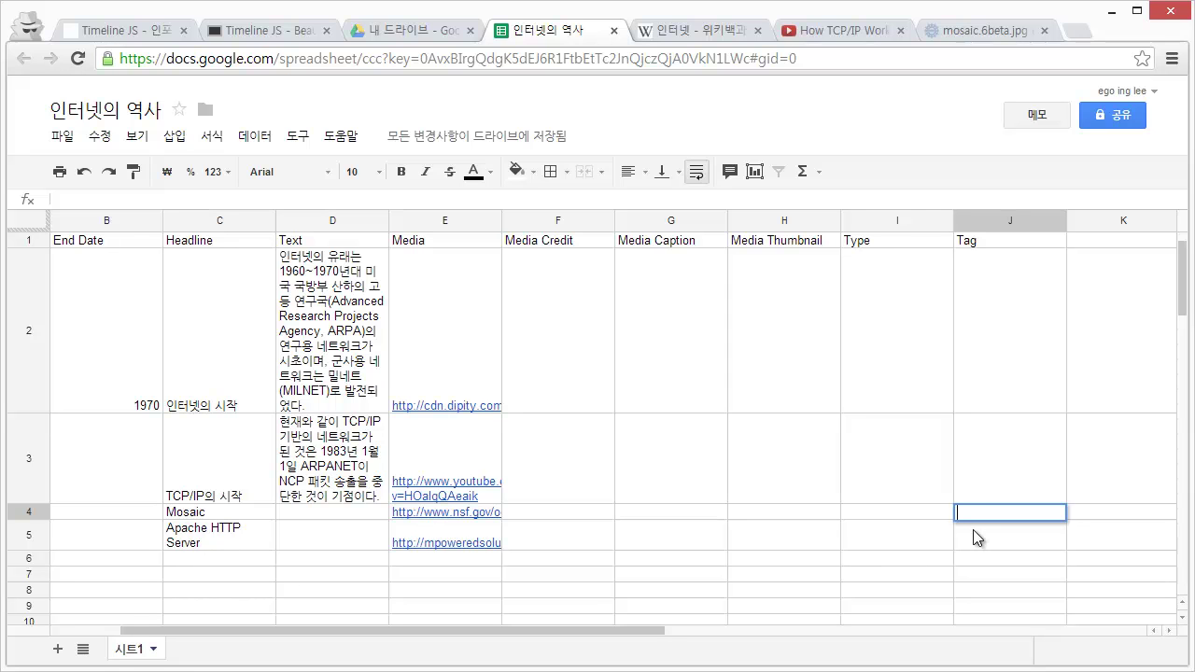
text(SoftWa)
key(BackSpace)
key(BackSpace)
text(ware)
key(Return)
text(So)
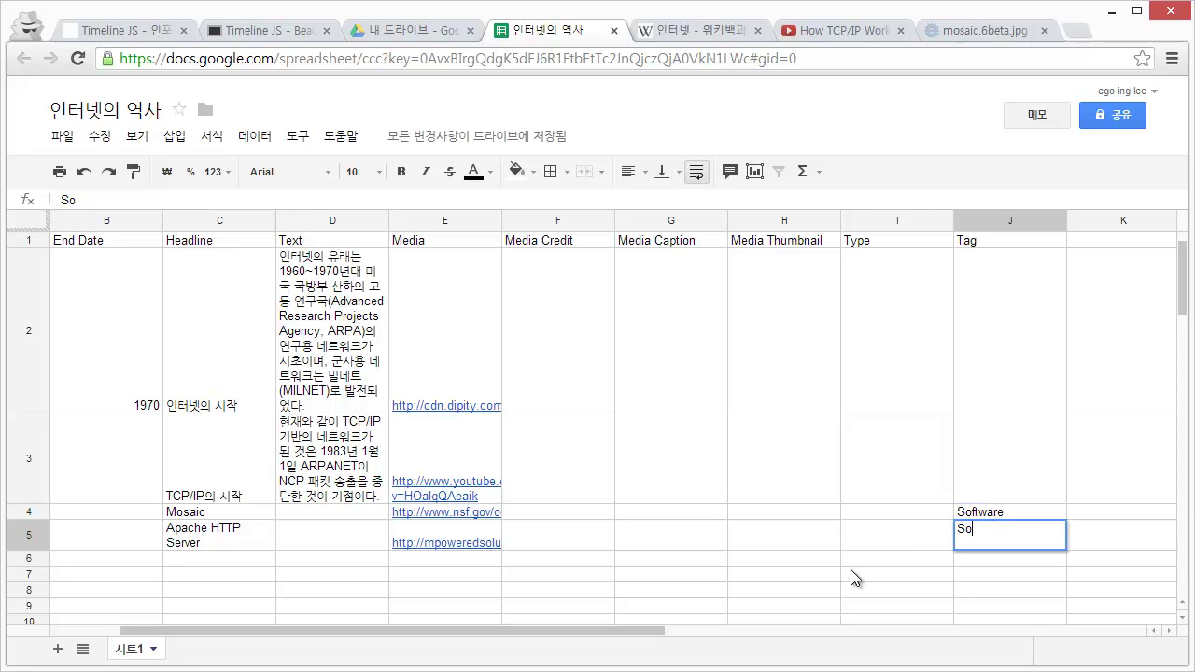
key(Return)
key(Up)
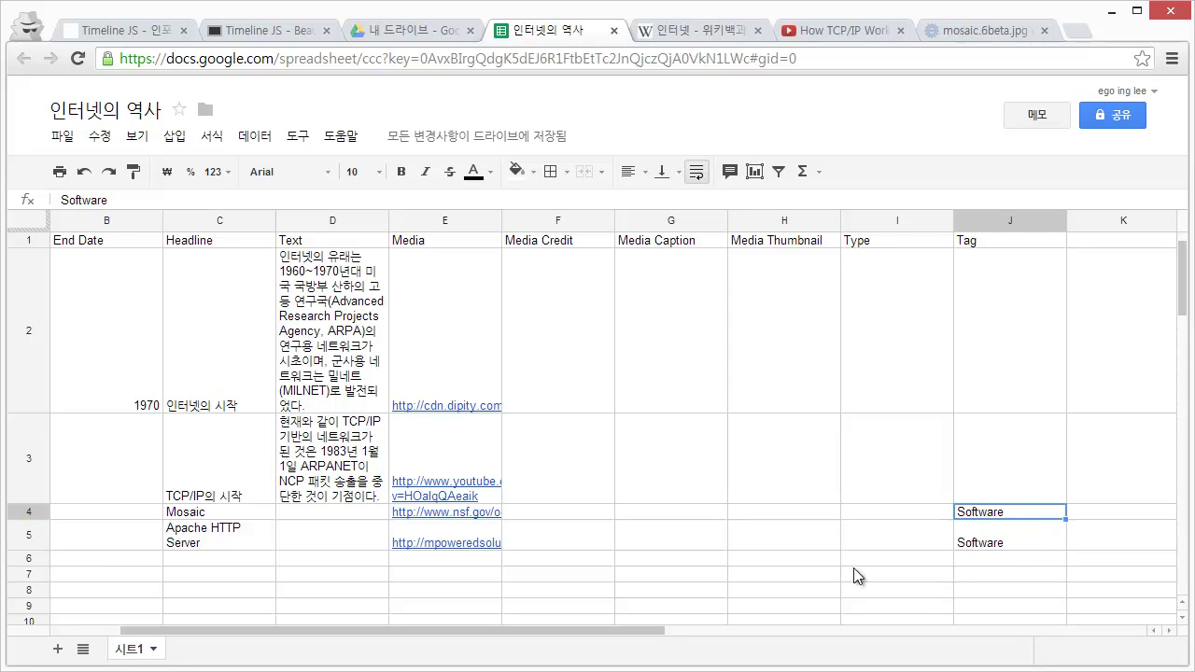
Tag rows 2 and 3 (J2, J3) as History
double_click(954, 383)
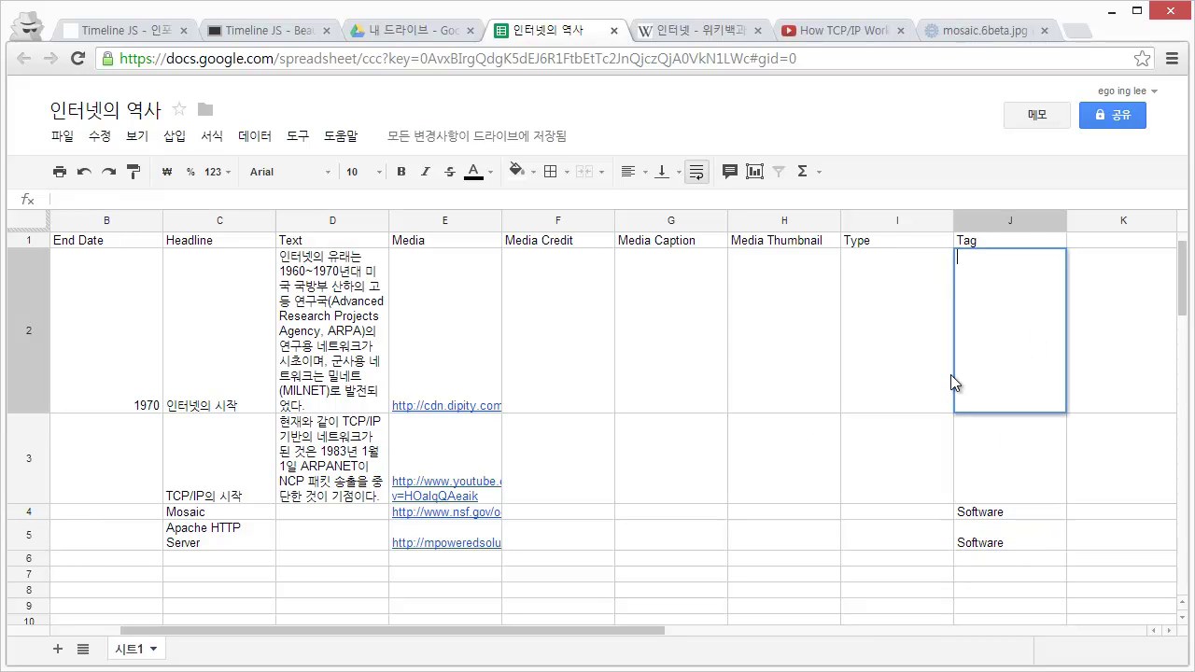
text(Hi)
text(story)
key(Return)
text(Hi)
key(Return)
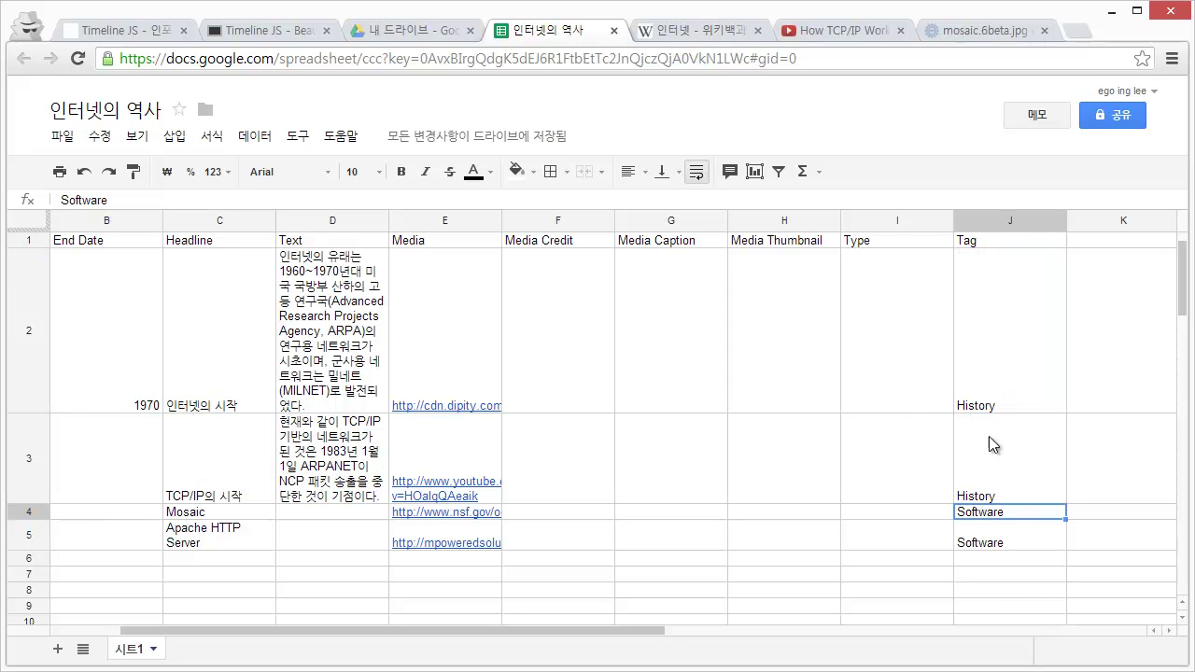
Refresh the TimelineJS preview and pan across its History and Software rows
click(264, 36)
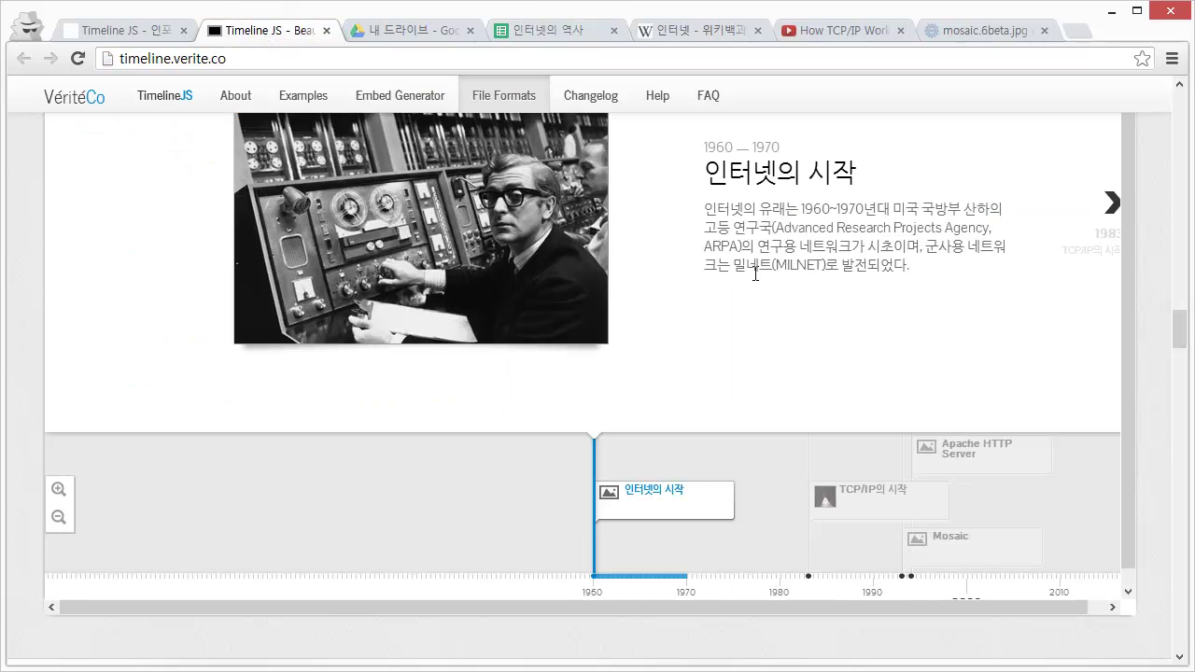
scroll(754, 273, up, 6)
scroll(808, 354, up, 4)
click(861, 436)
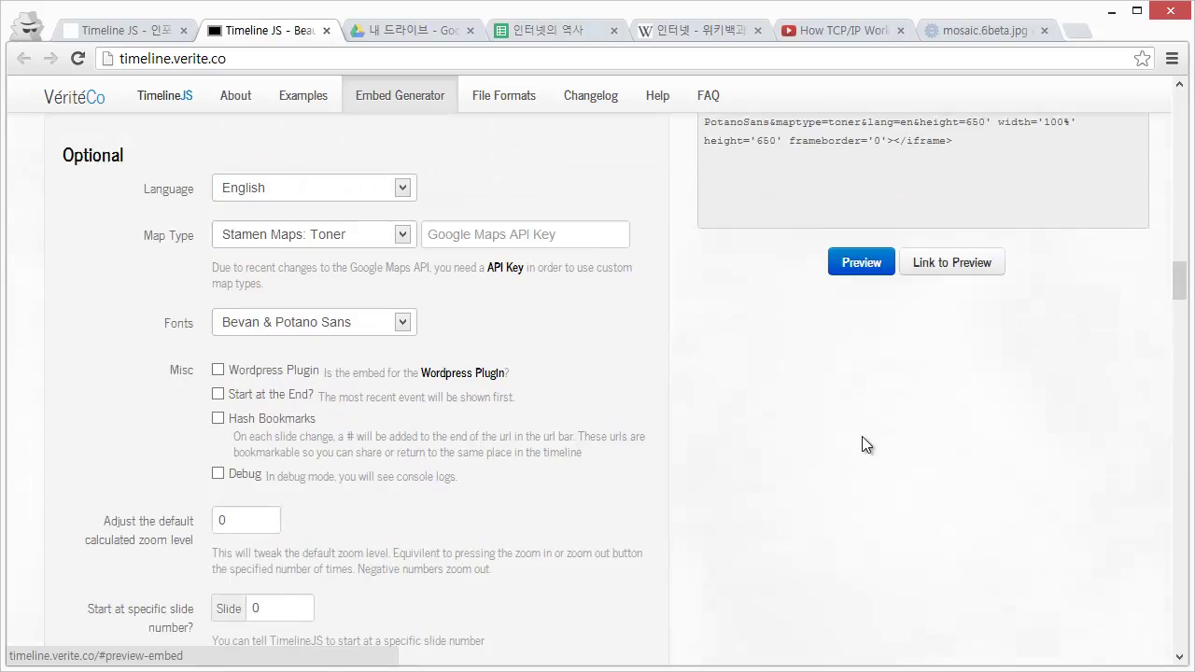
scroll(865, 448, down, 2)
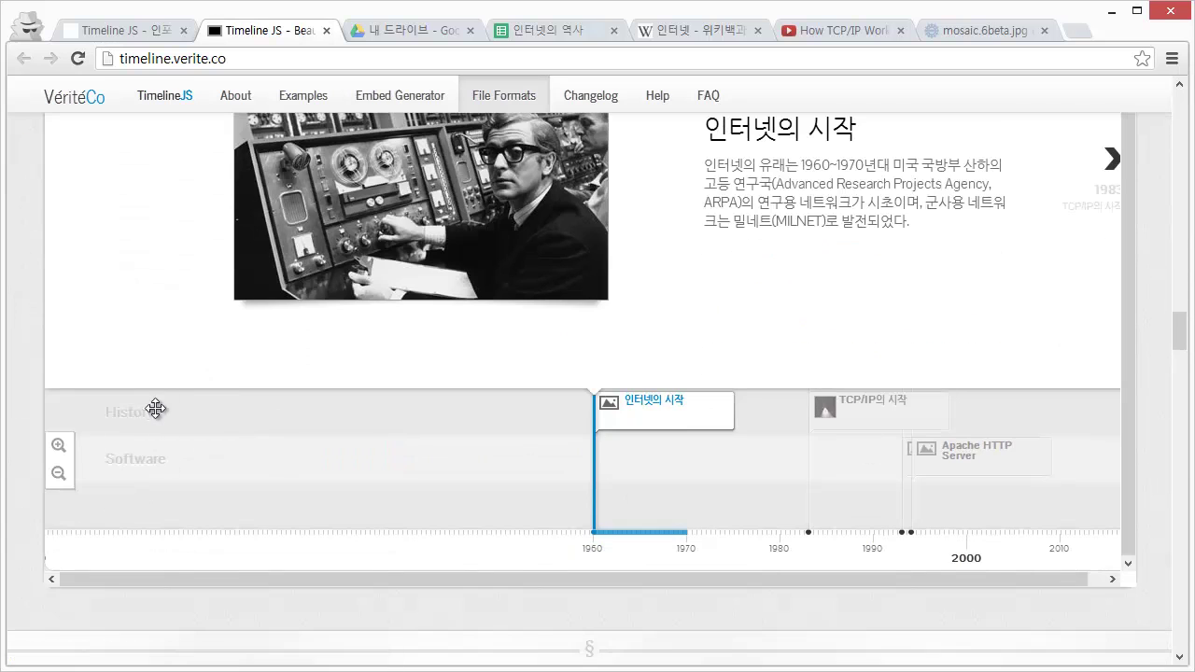
drag(155, 459, 169, 461)
drag(342, 501, 40, 448)
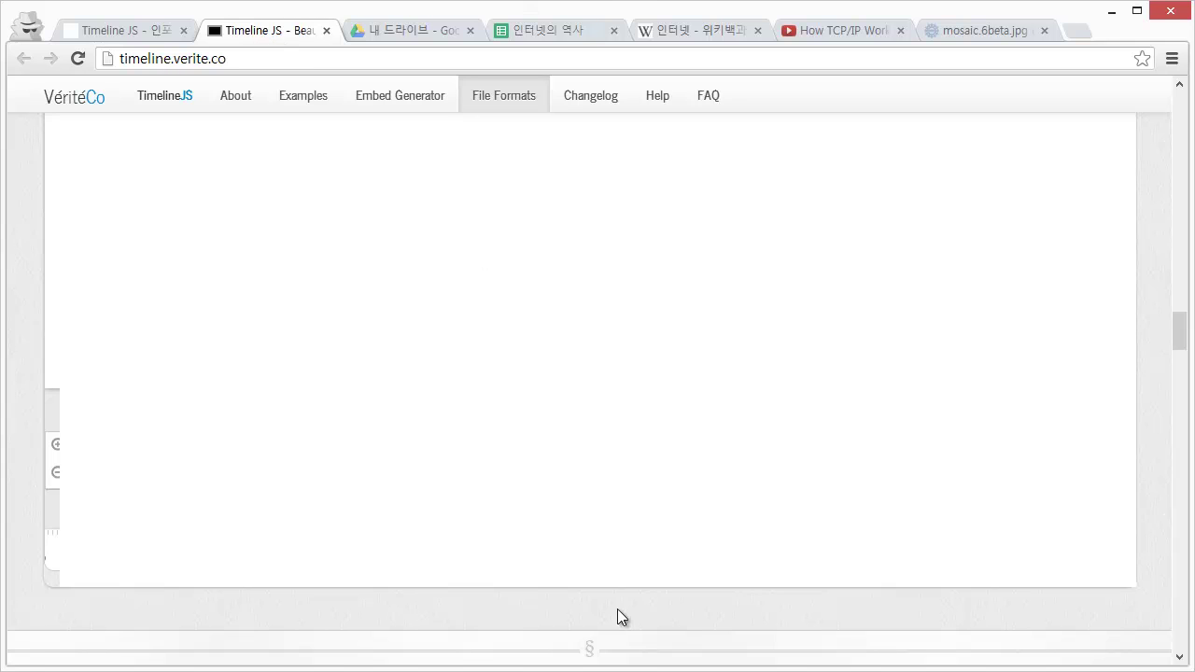
scroll(588, 374, up, 10)
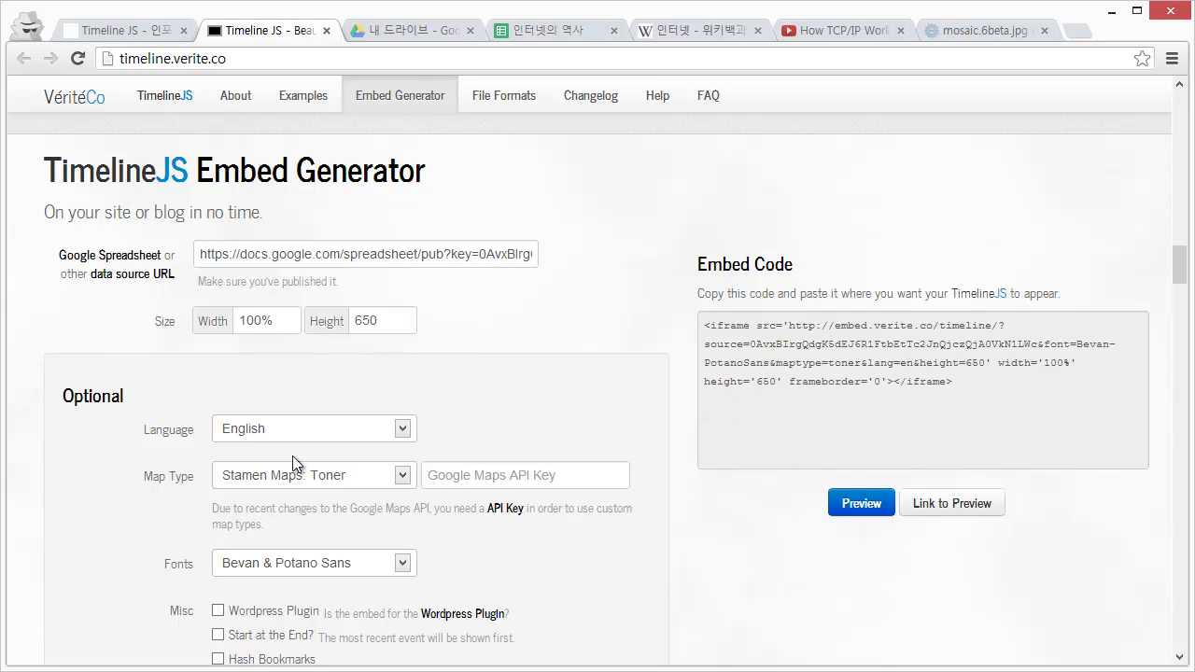
Set the embed width to 640
click(263, 315)
key(ctrl+a)
text(64)
click(560, 311)
Set the timeline language to Korean, keeping the Bevan & Potano Sans font pair
scroll(559, 311, down, 2)
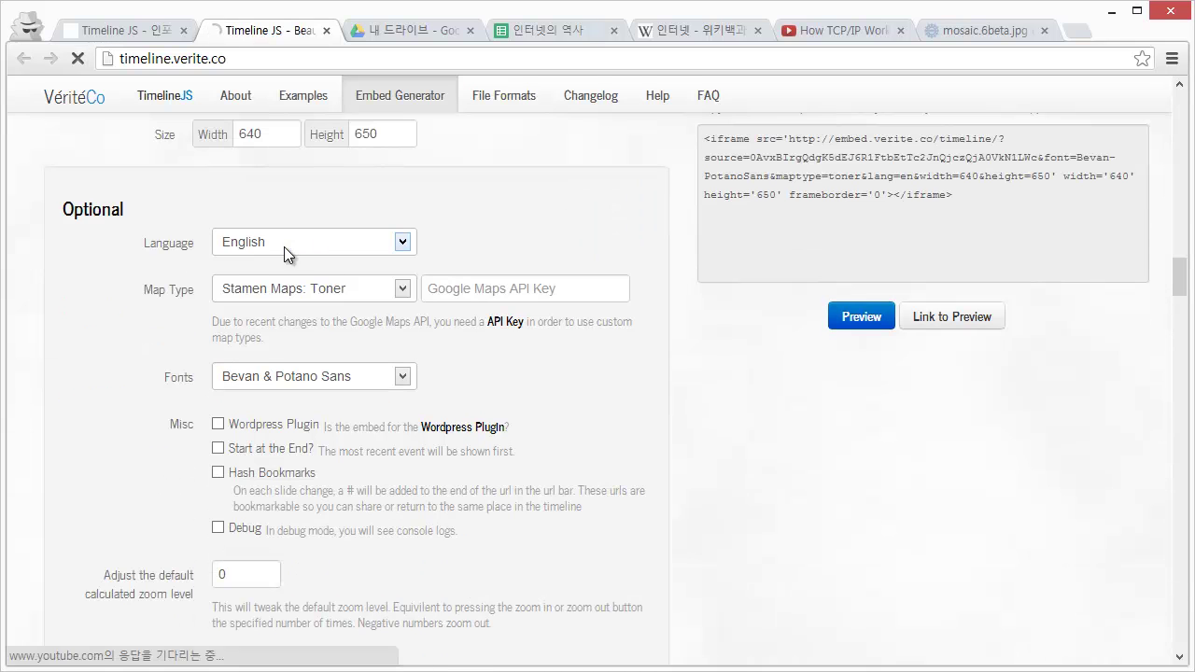
click(284, 247)
scroll(297, 420, down, 5)
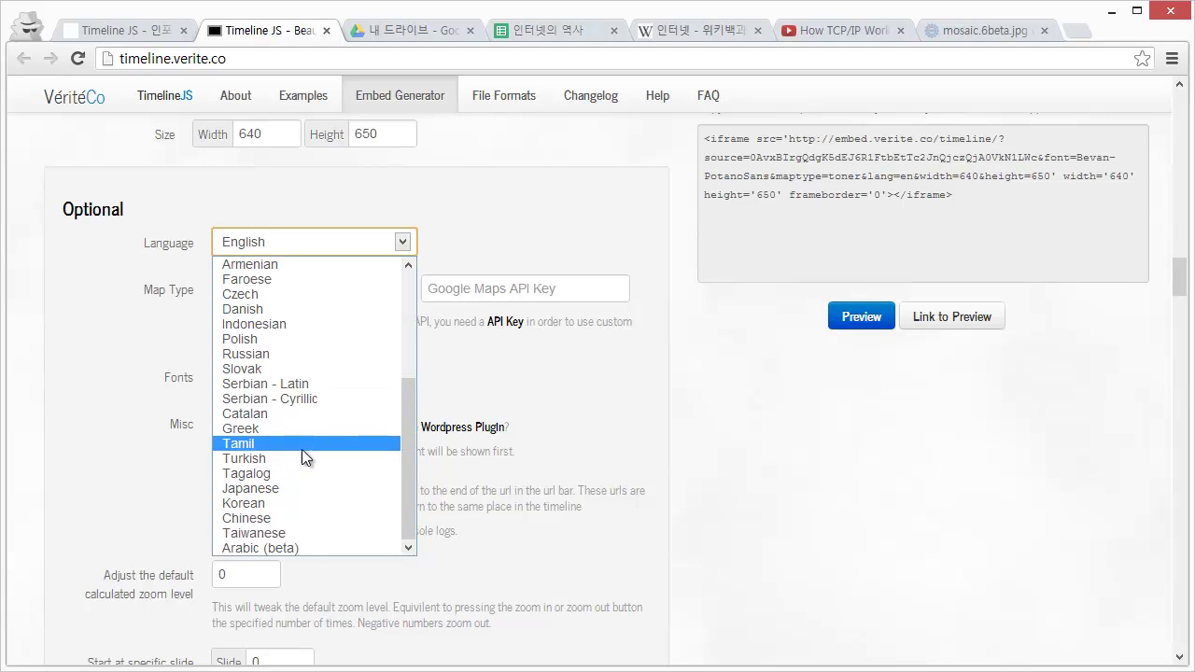
click(300, 506)
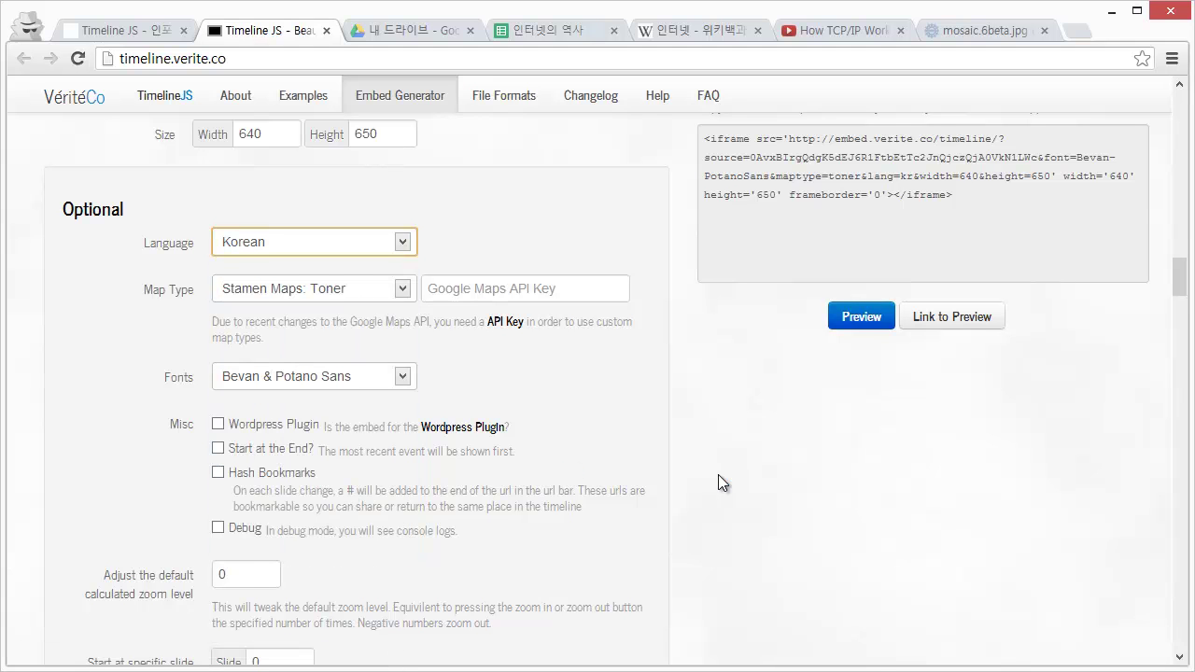
scroll(718, 474, down, 1)
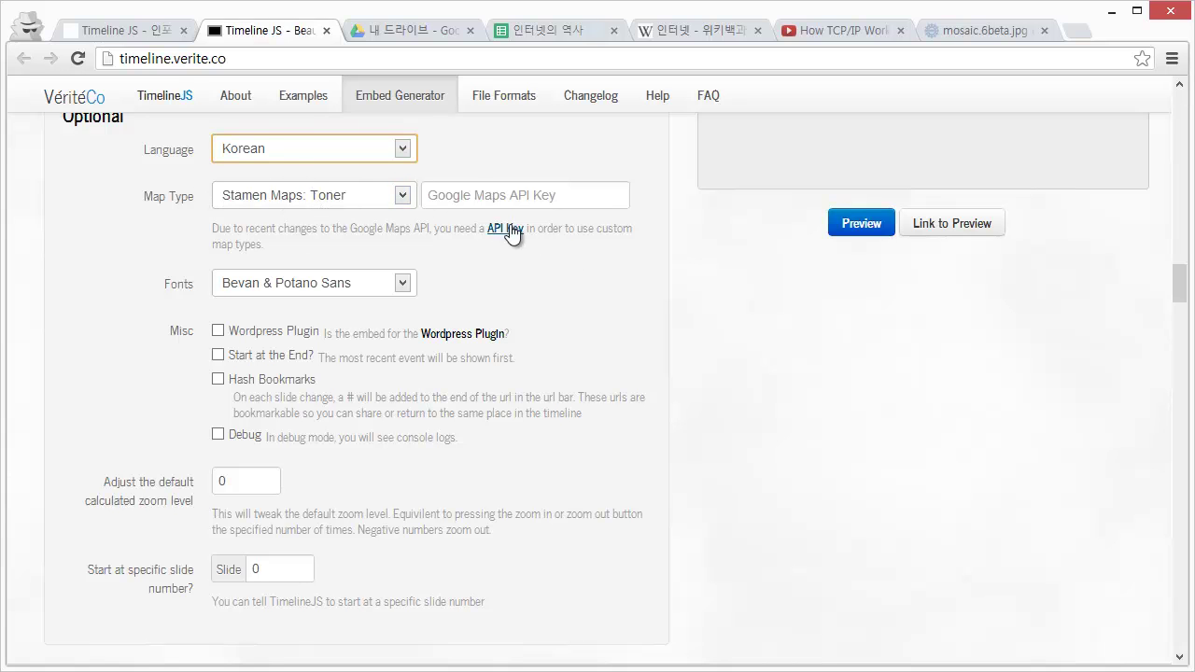
click(271, 283)
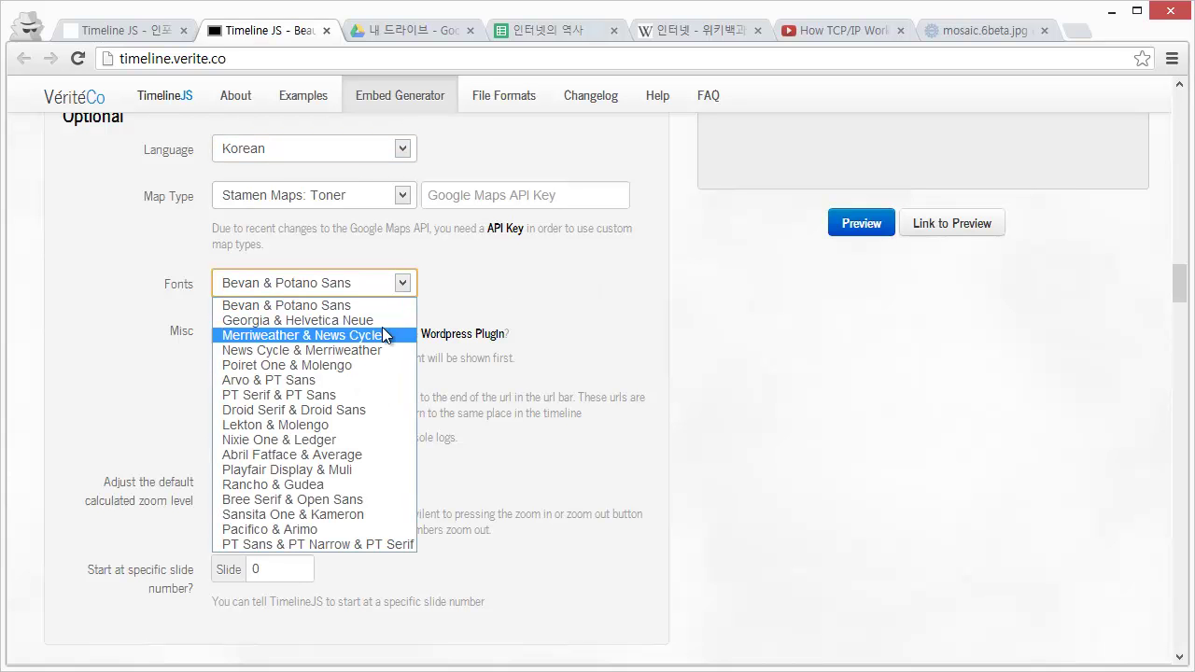
click(541, 282)
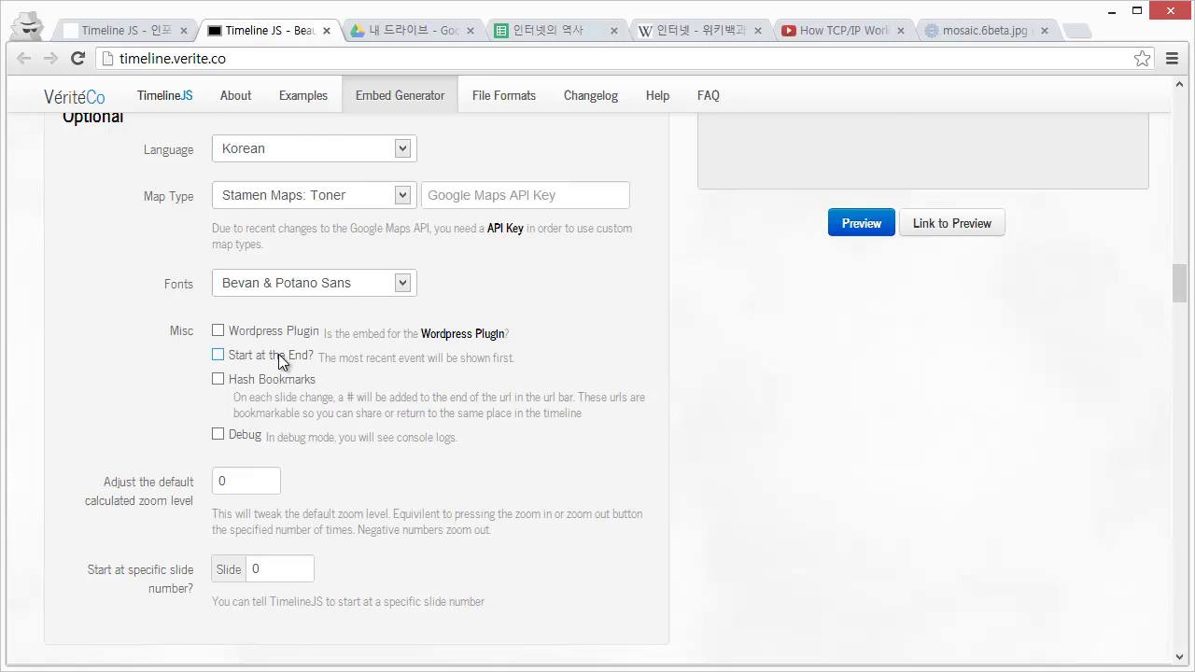
Open the timeline preview in a new browser tab
scroll(280, 368, down, 1)
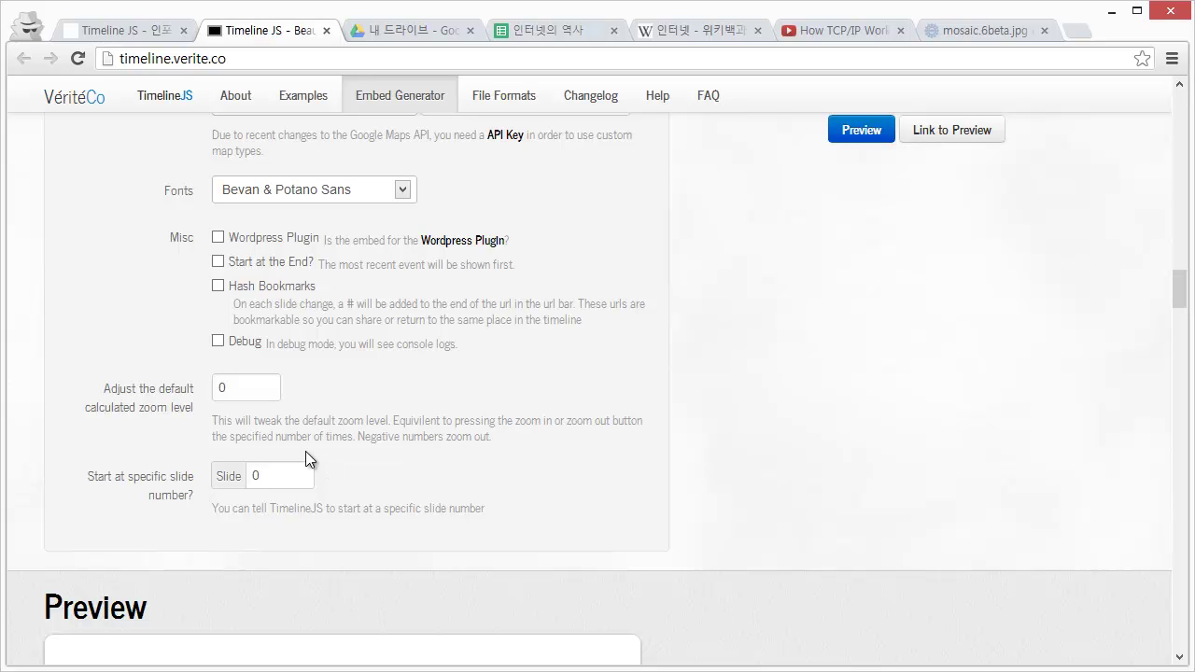
scroll(645, 431, up, 3)
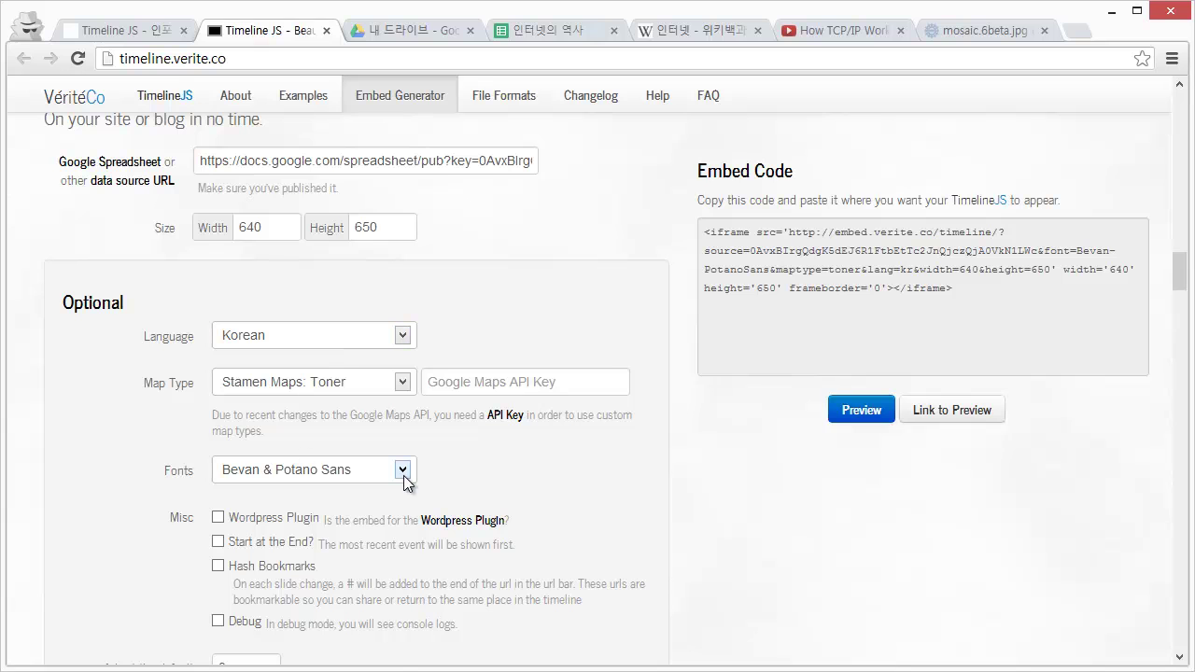
click(861, 409)
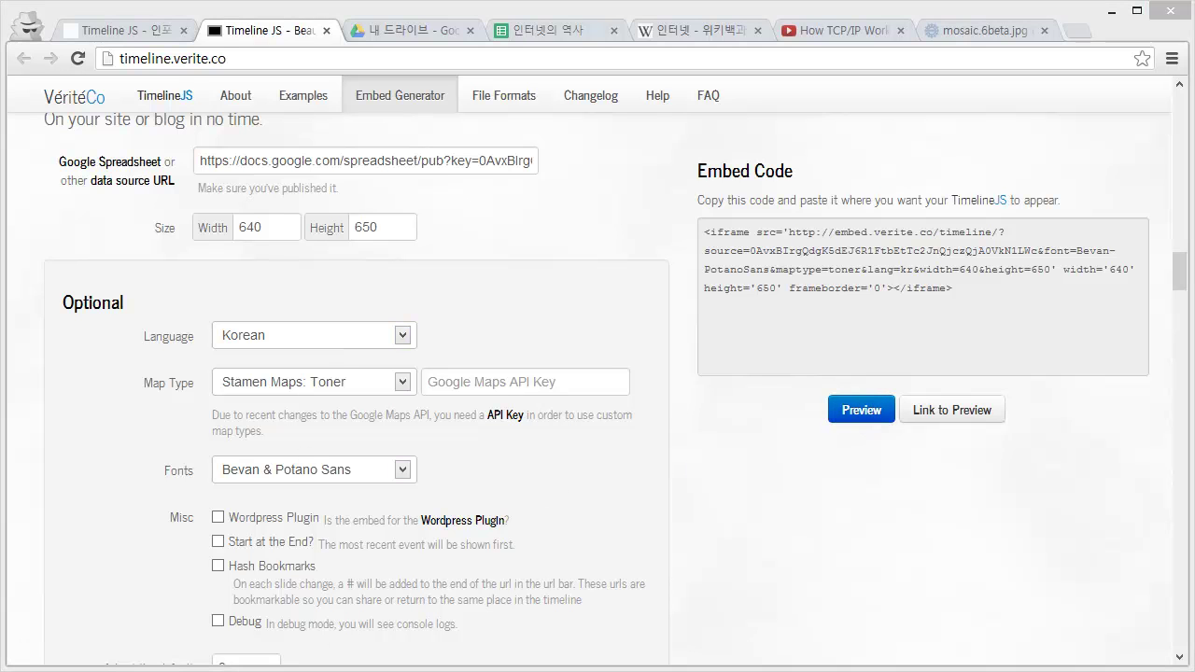
click(971, 417)
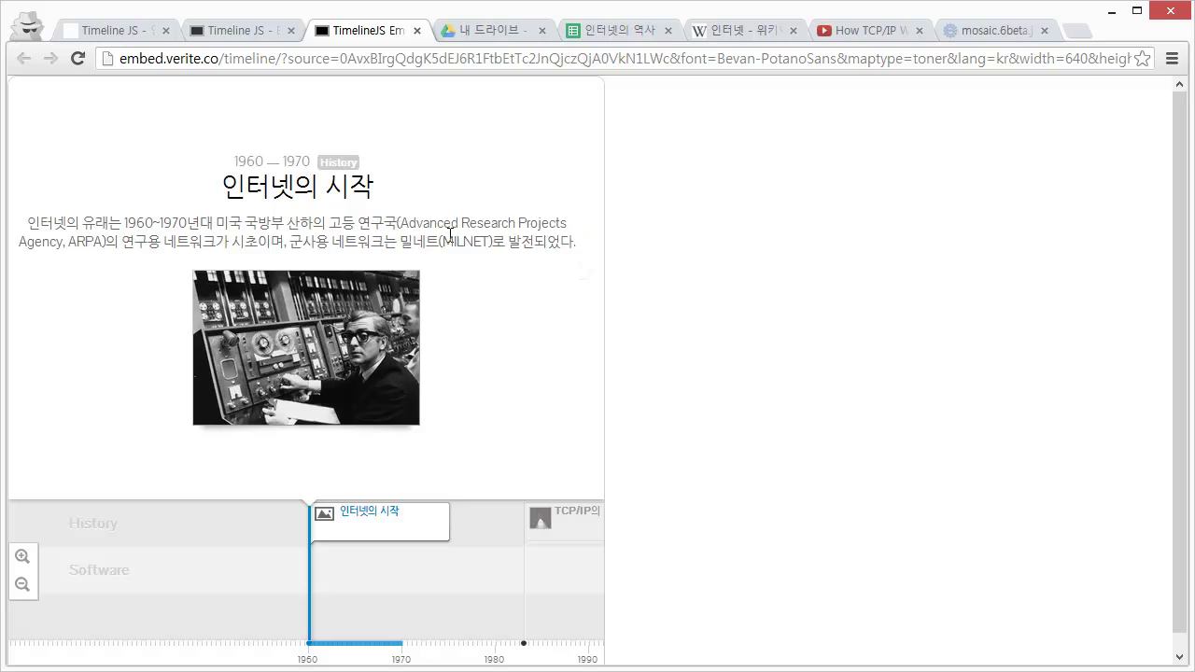
Check the preview page's address, then select the 640 × 650 lang=kr iframe embed code
click(642, 56)
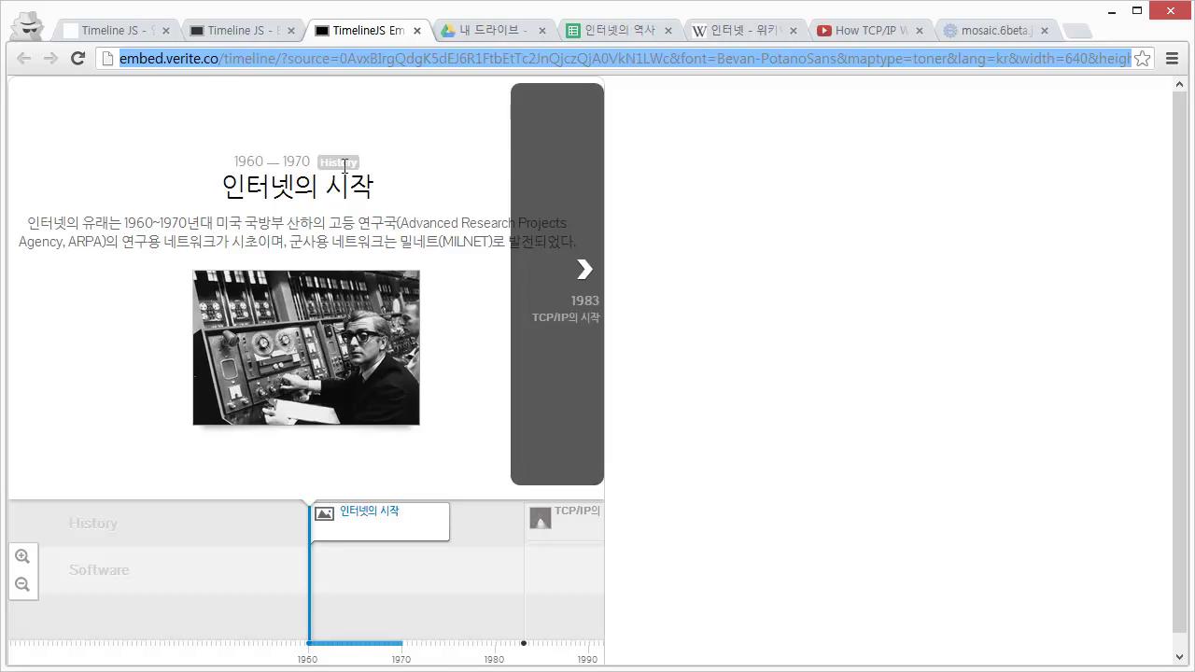
click(236, 29)
click(856, 277)
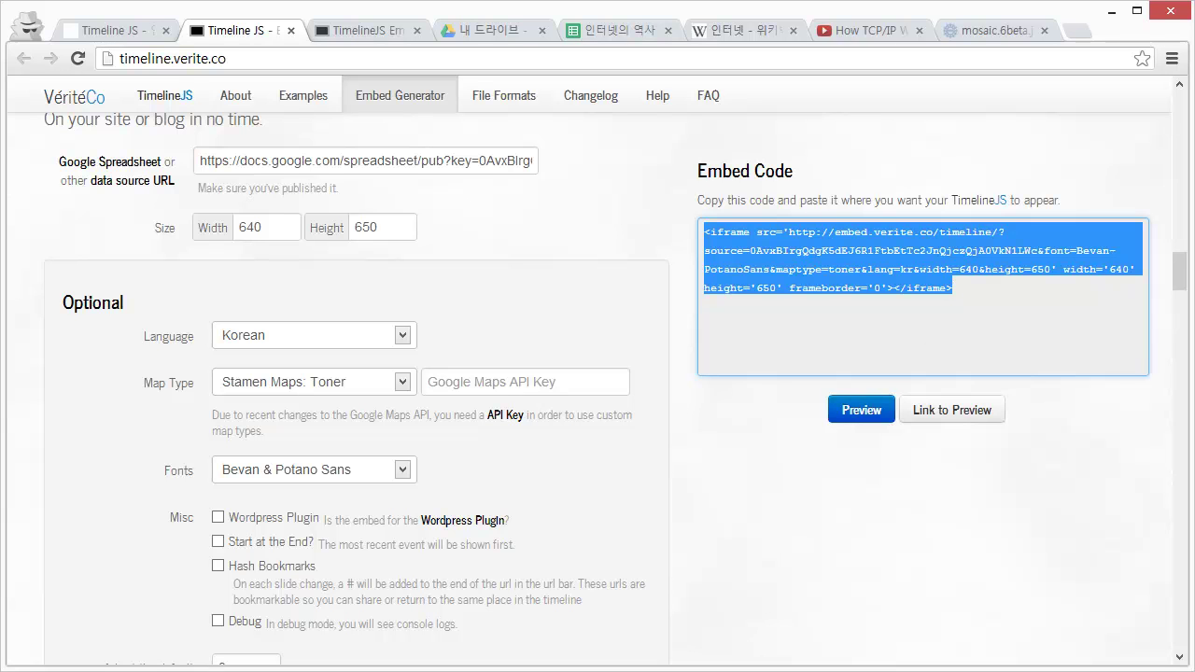
Open the Timeline JS topic on opentutorials.org for editing
click(112, 30)
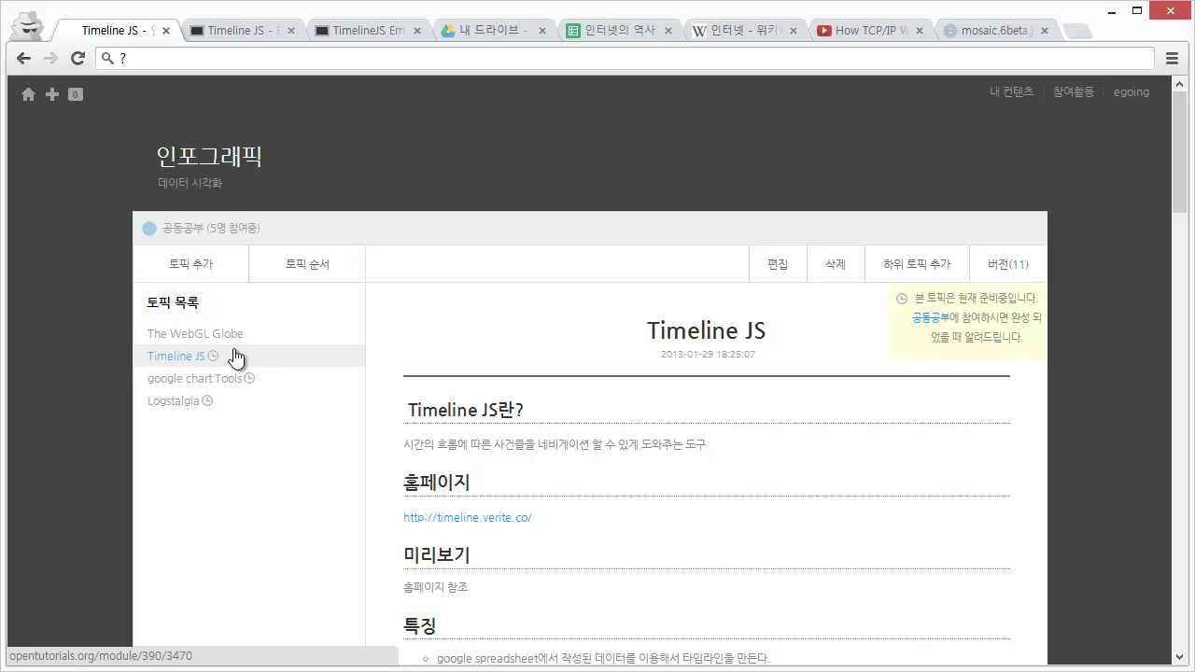
click(786, 269)
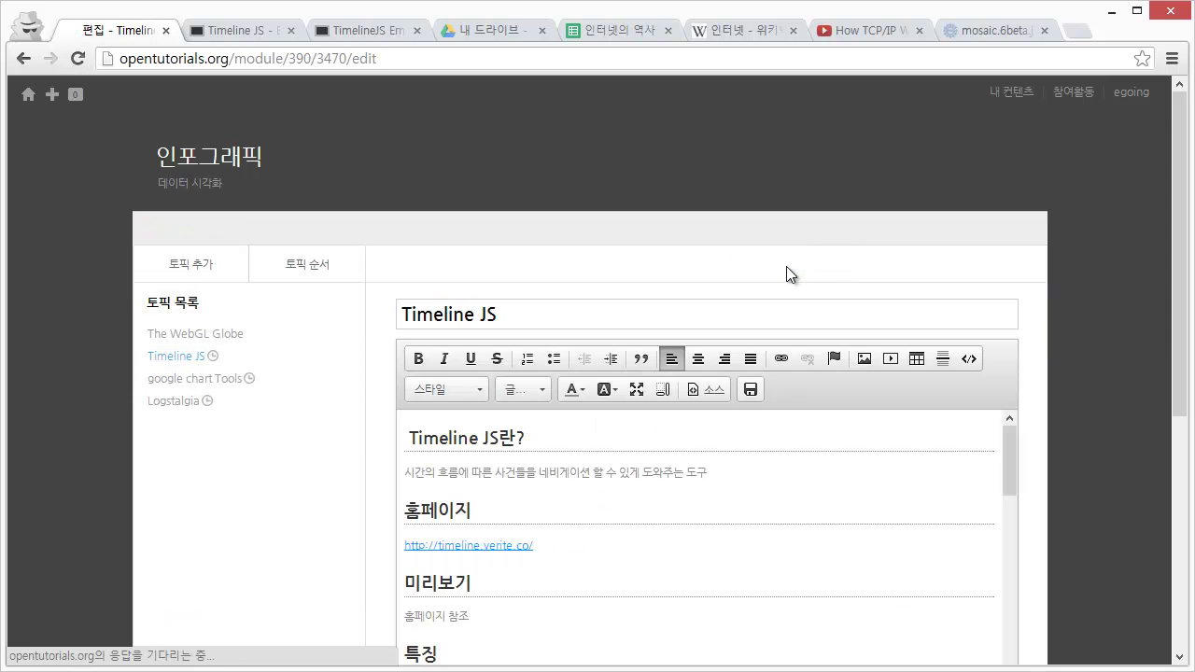
scroll(721, 504, down, 1)
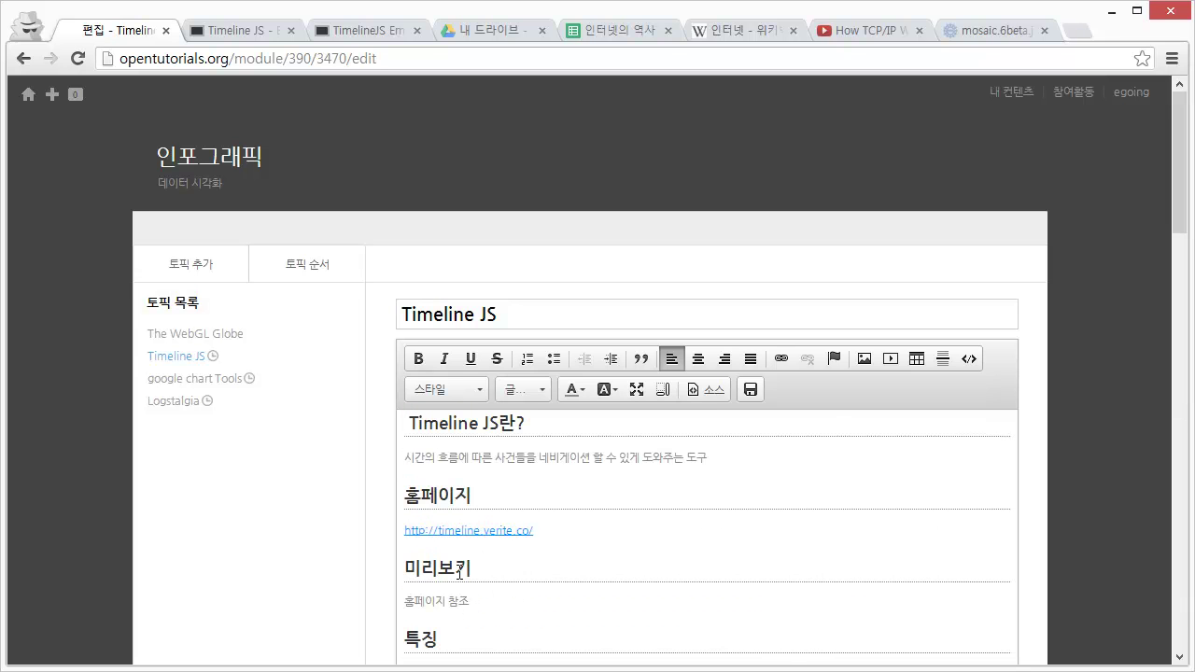
Add an empty line after 홈페이지 참조 in the 미리보기 section
click(464, 590)
key(Return)
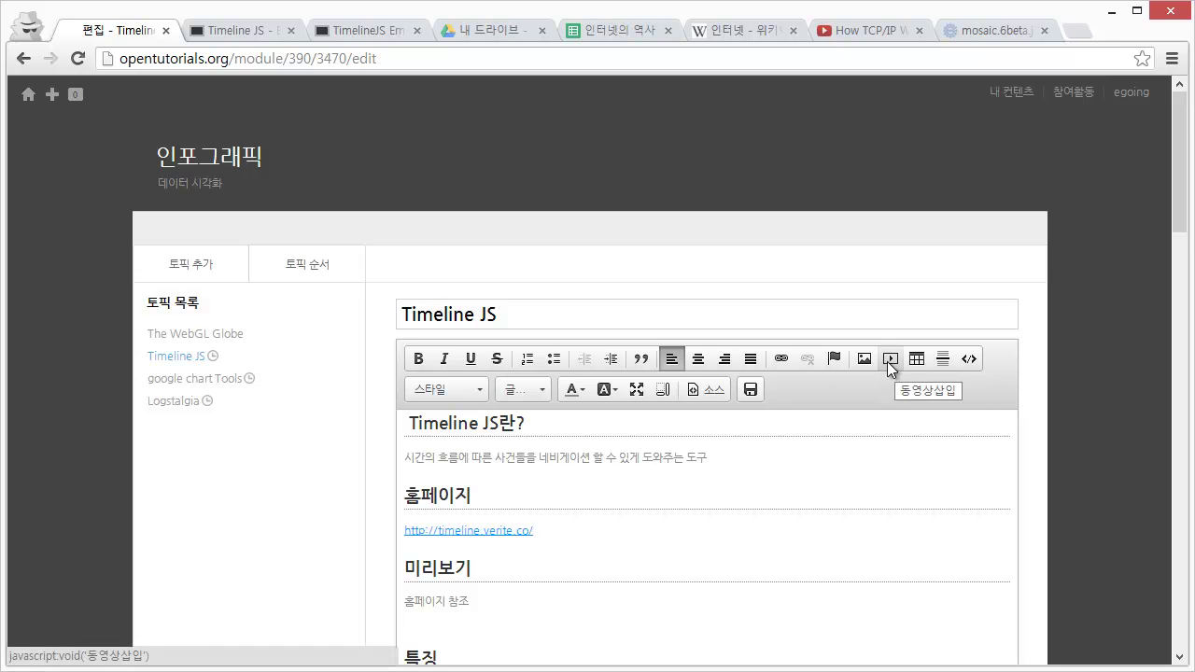
scroll(1101, 359, down, 2)
scroll(1089, 318, up, 2)
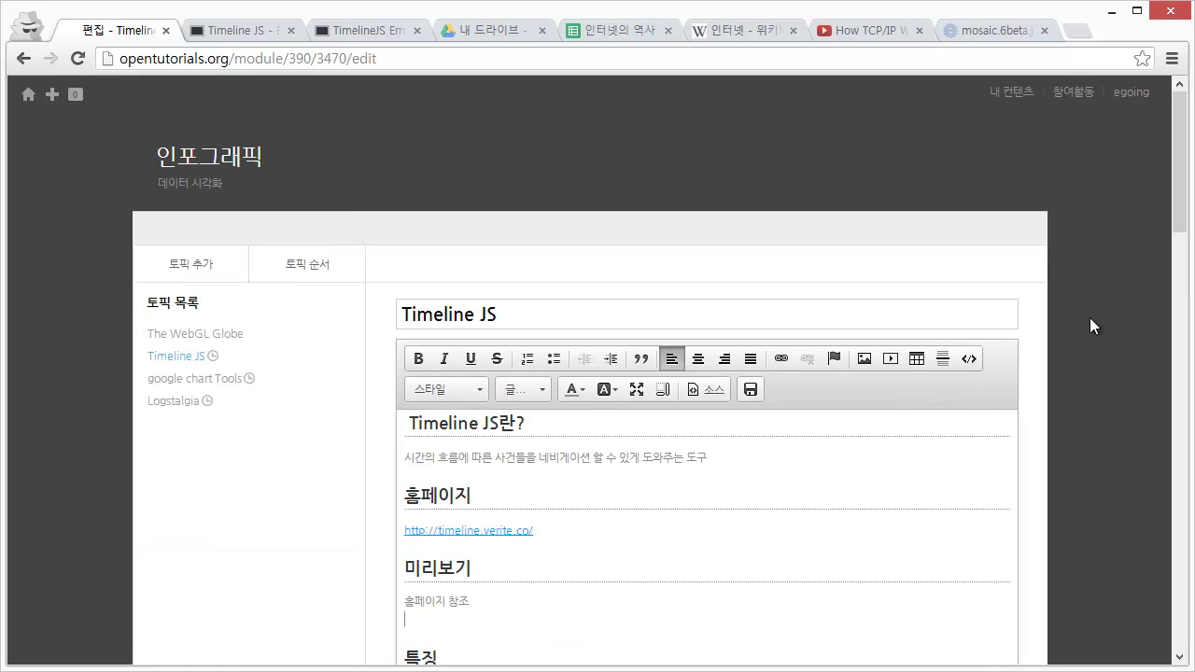
Paste the TimelineJS iframe embed code into the Movie dialog and insert it
click(889, 362)
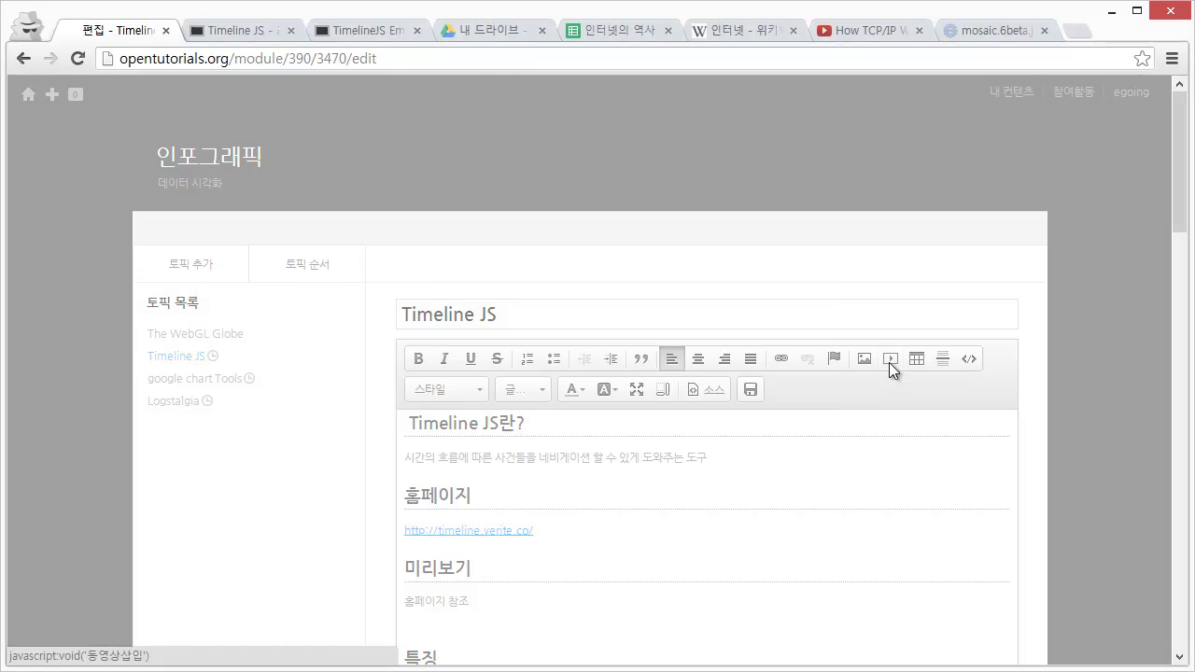
text(<iframe src='http://embed.verite.co/timeline/?source=0AvxBlrgQdgK5dEJ6R1FtbEtTc2JnQjczQjA0VkN1LWc&font=Bevan-PotanoSans&maptype=toner&lang=kr&width=640&height=650' width='640' height='650' frameborder='0'></iframe>)
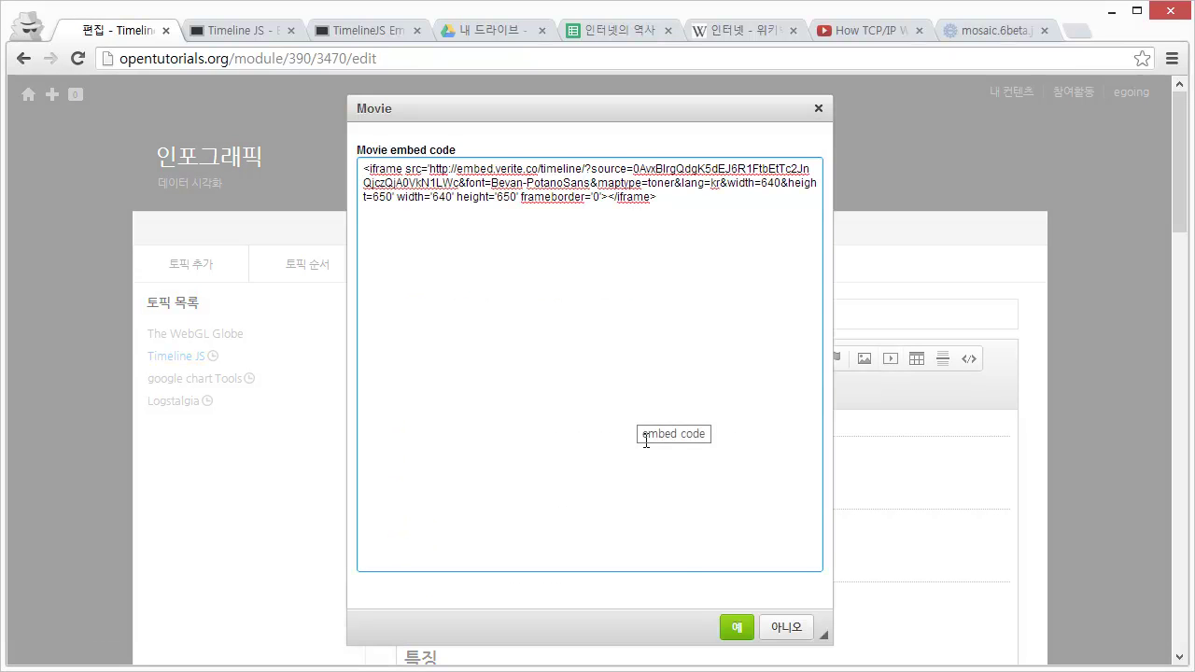
click(737, 629)
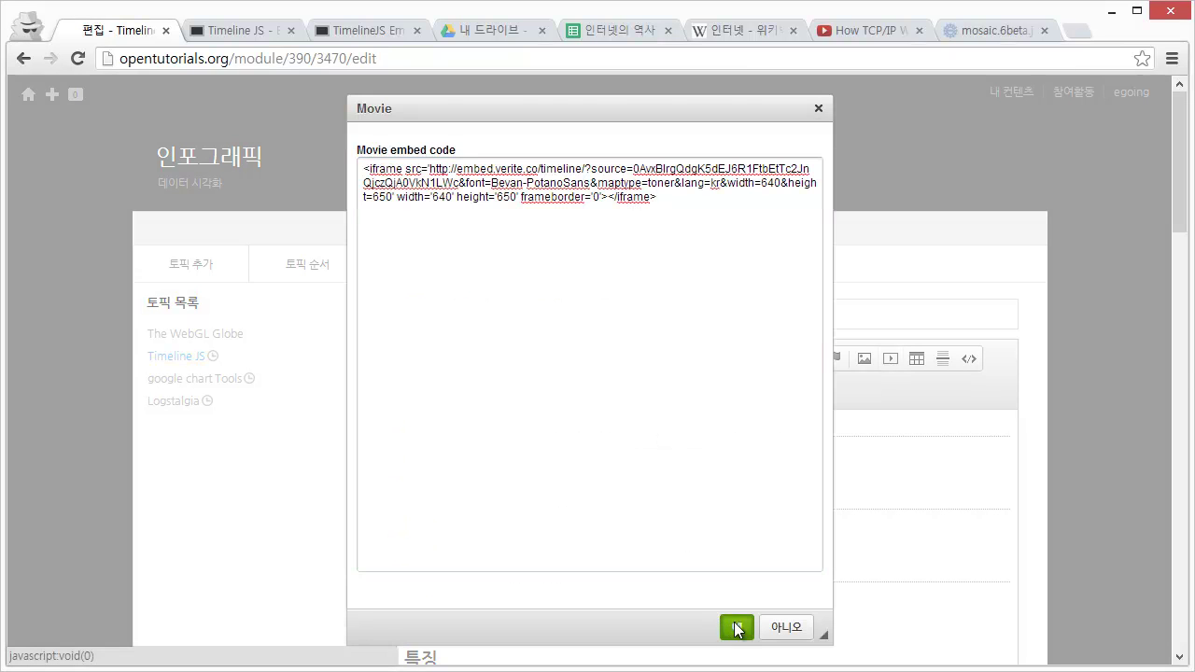
Review the inserted iframe's properties unchanged, then save the Timeline JS topic
double_click(878, 383)
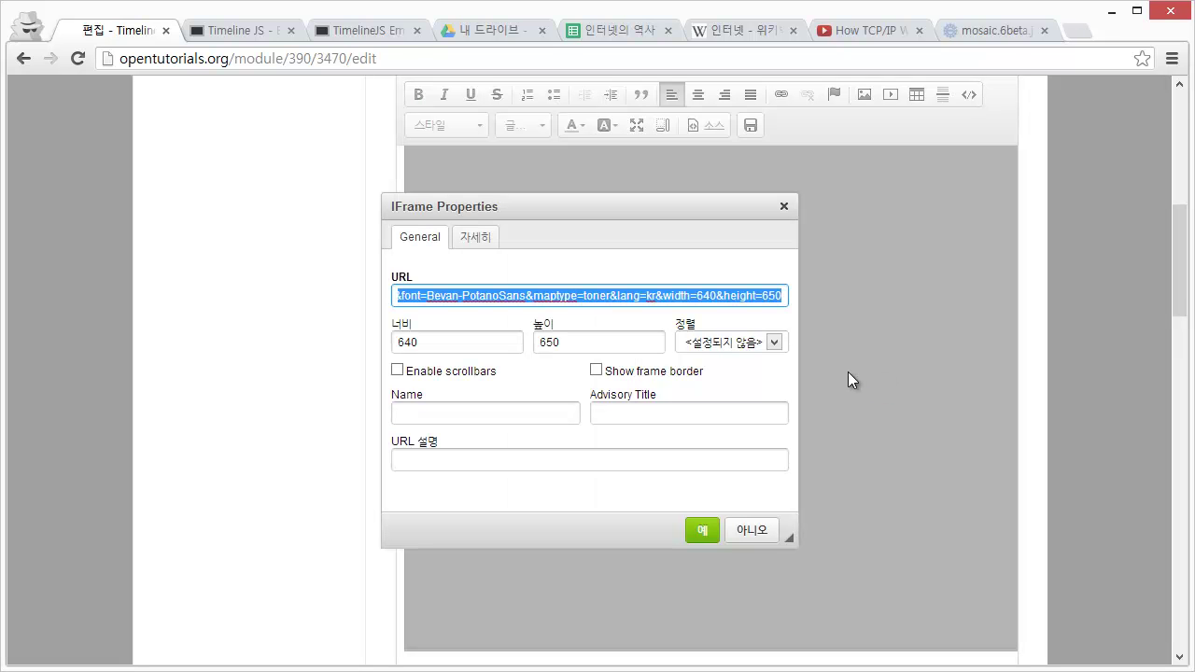
click(655, 296)
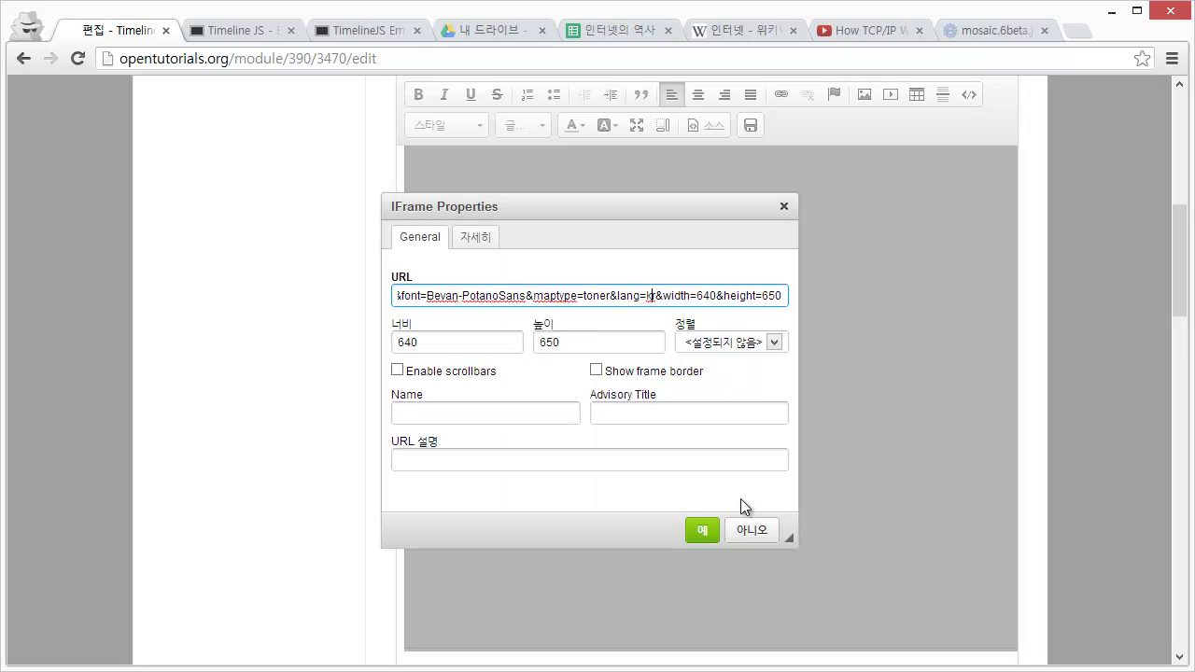
click(707, 528)
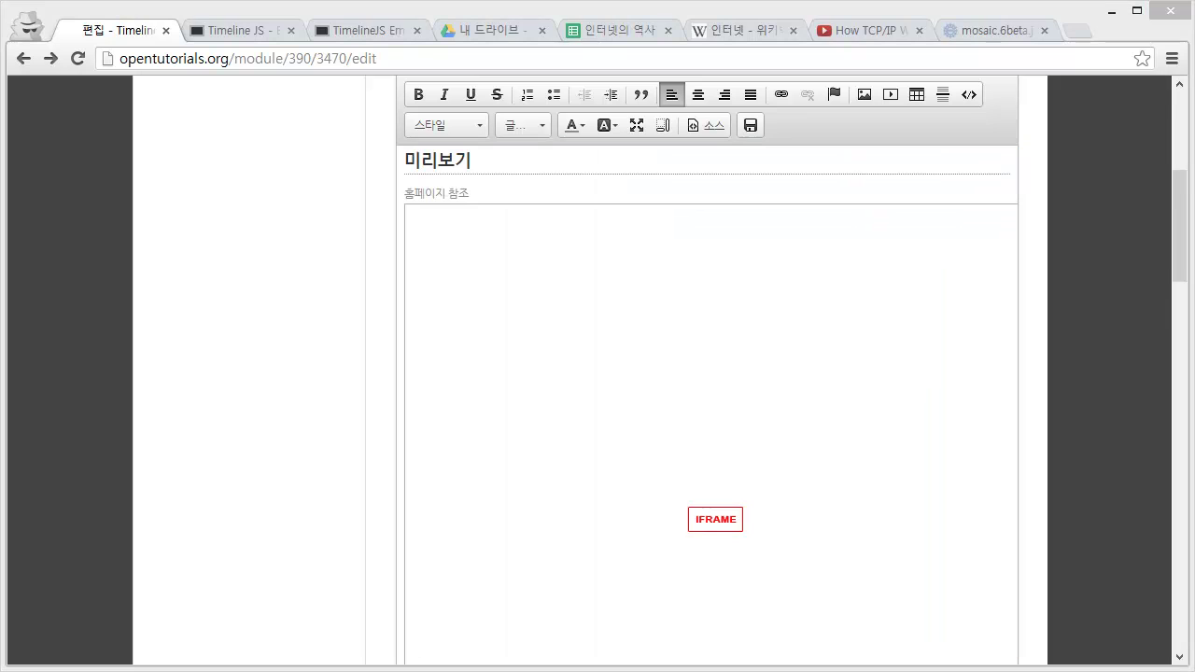
click(786, 530)
scroll(1103, 298, down, 5)
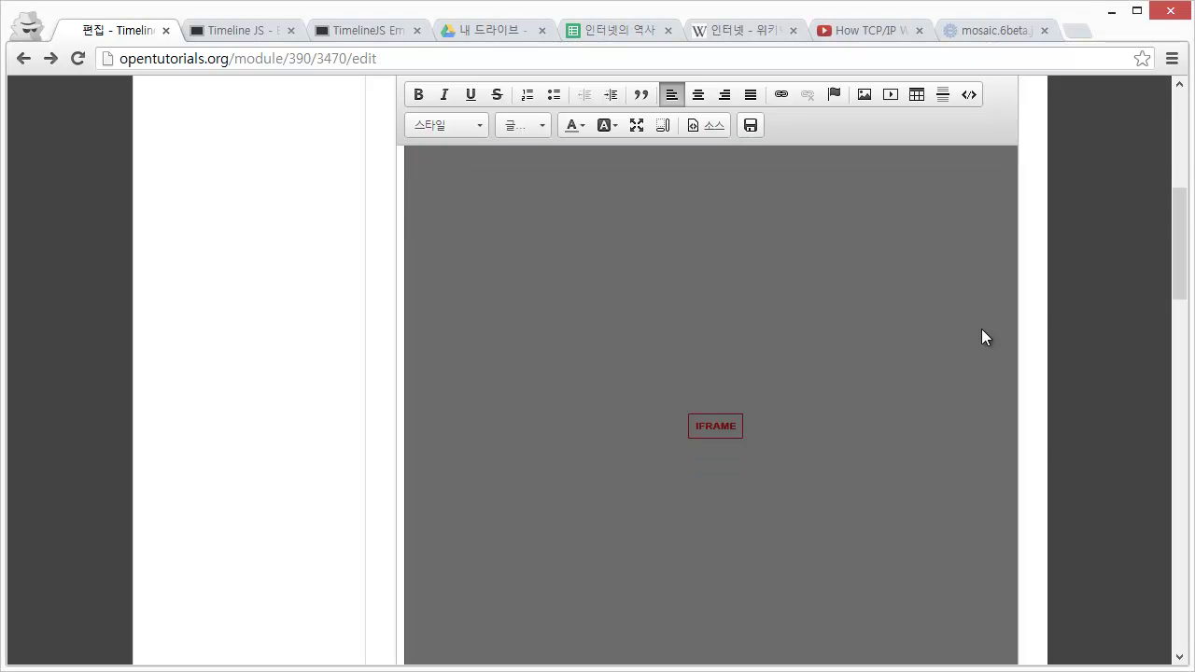
scroll(1051, 439, down, 5)
scroll(1048, 435, down, 5)
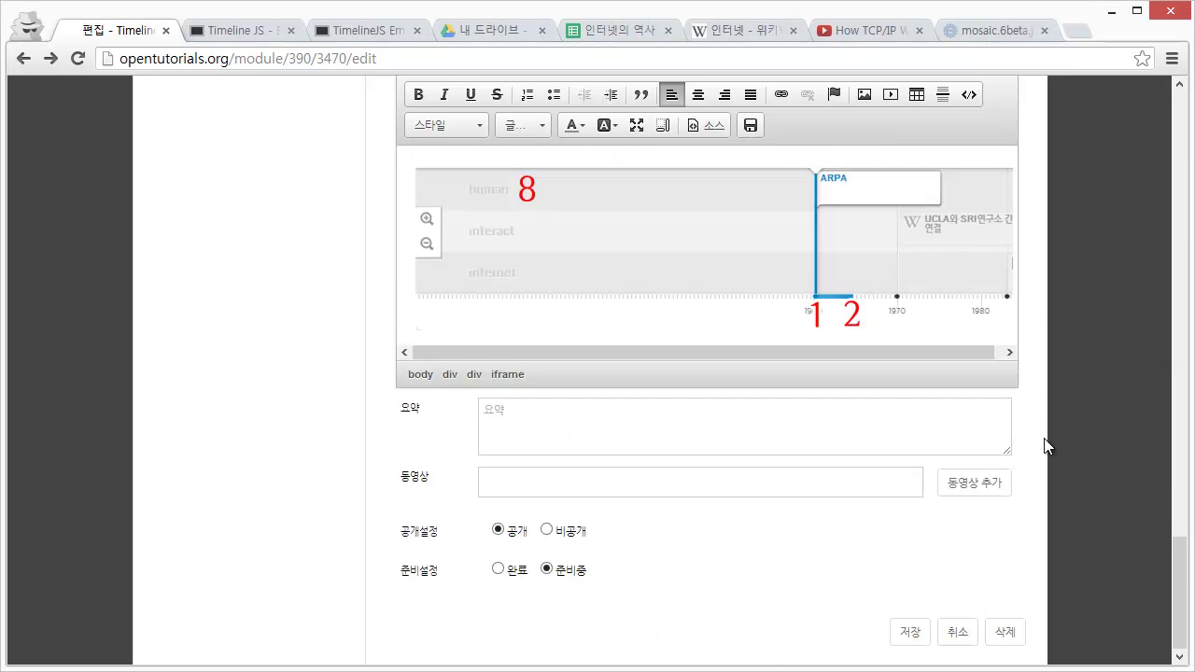
click(913, 633)
Advance the embedded timeline from 인터넷의 시작 through TCP/IP의 시작 to the 1993 Mosaic slide
click(551, 406)
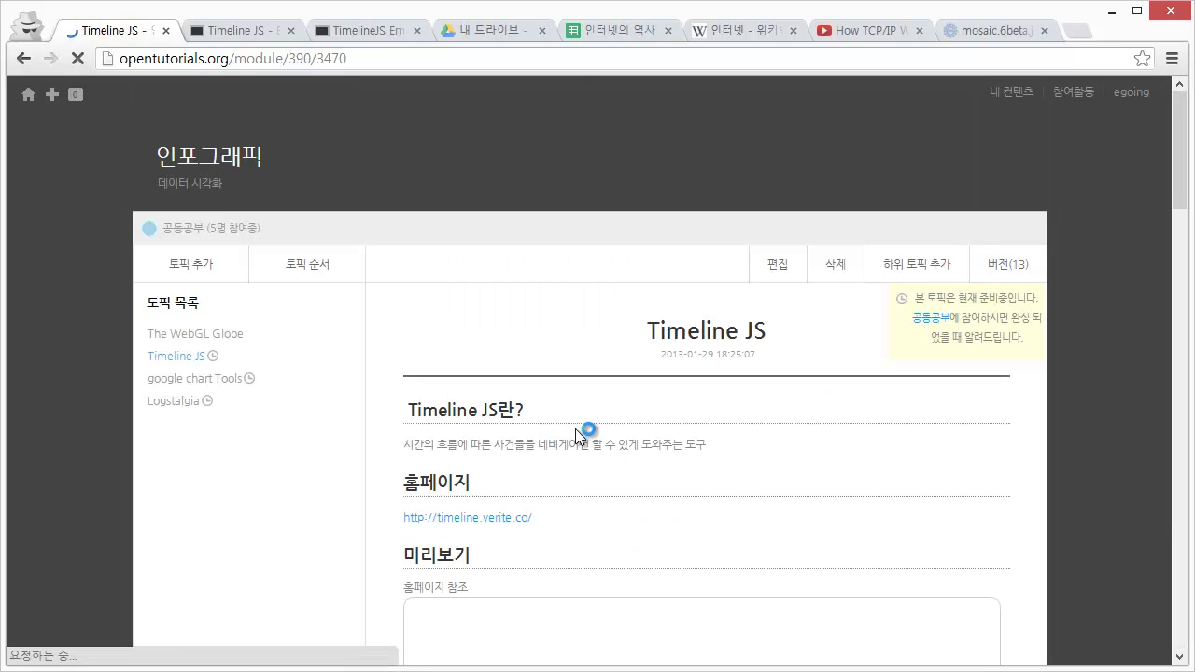
scroll(708, 405, down, 5)
scroll(1043, 258, up, 2)
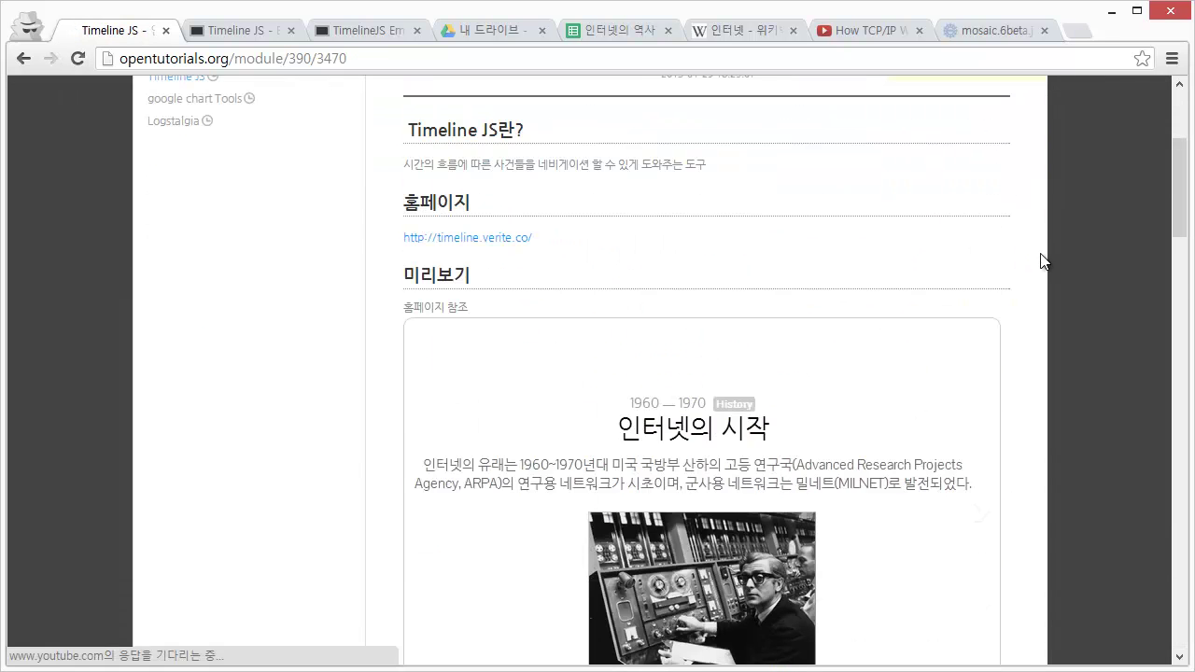
scroll(860, 291, up, 1)
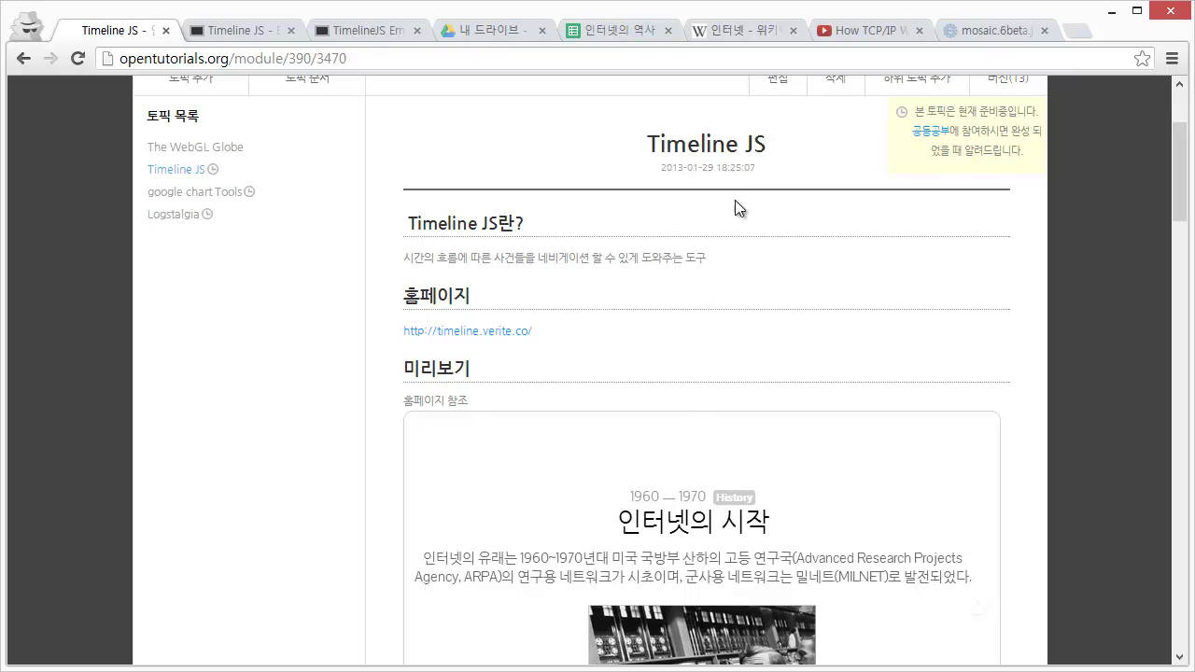
scroll(715, 293, down, 2)
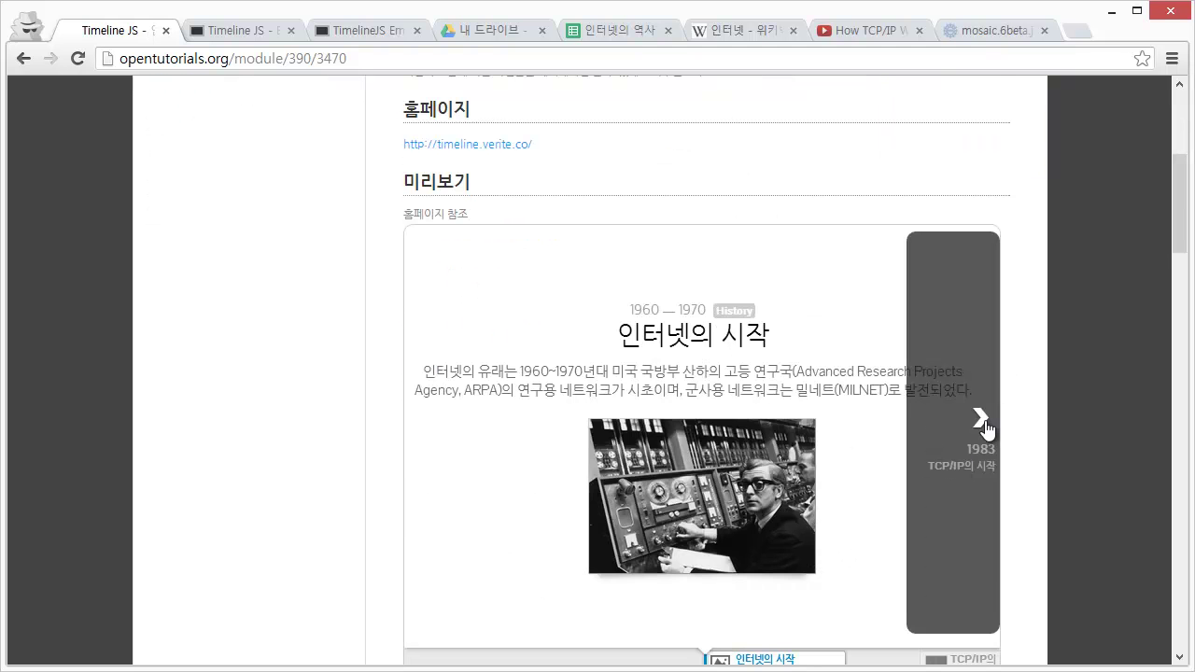
click(978, 435)
scroll(1048, 411, down, 2)
scroll(1047, 411, down, 1)
scroll(1048, 407, up, 1)
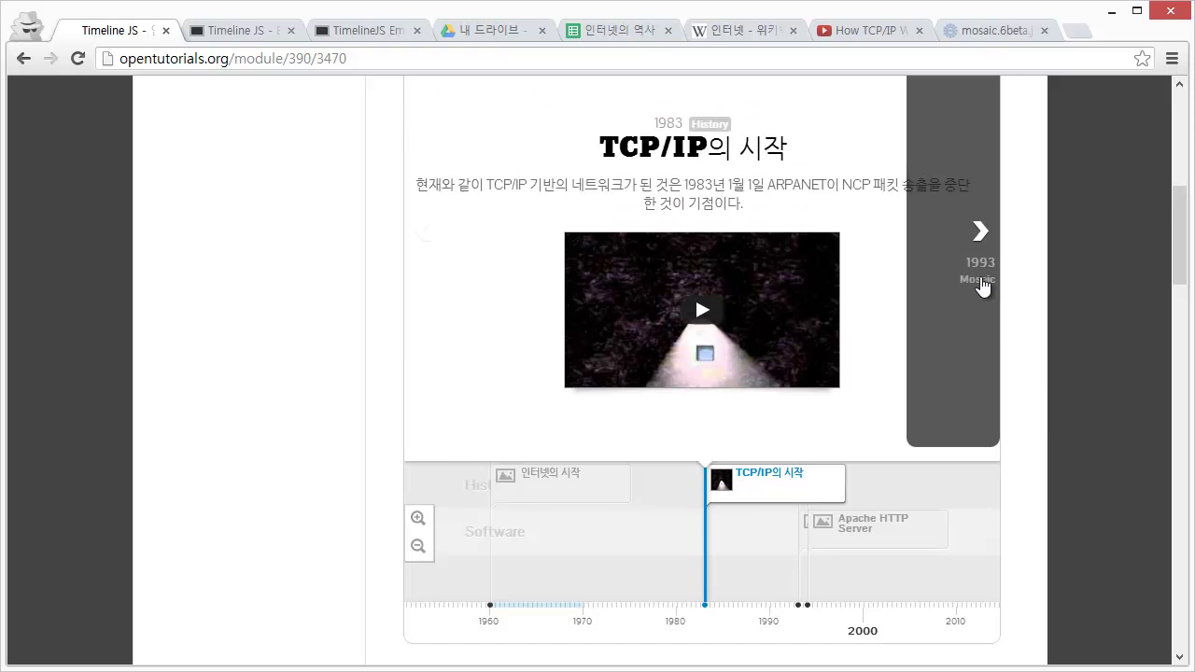
click(982, 289)
scroll(1076, 313, up, 1)
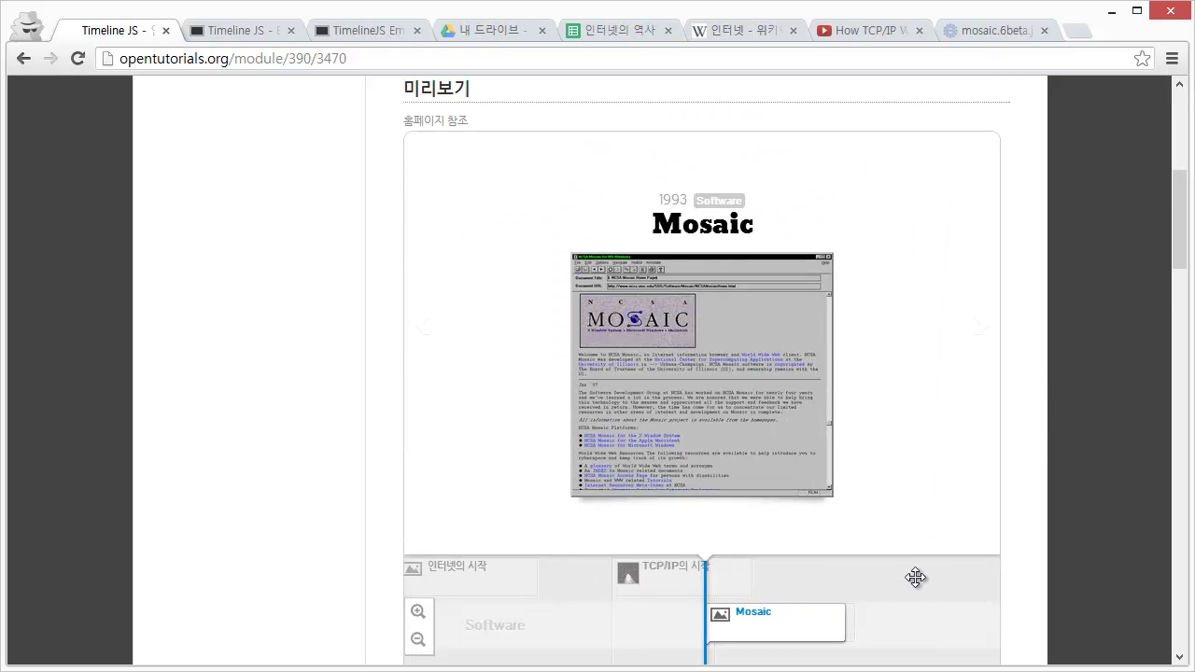